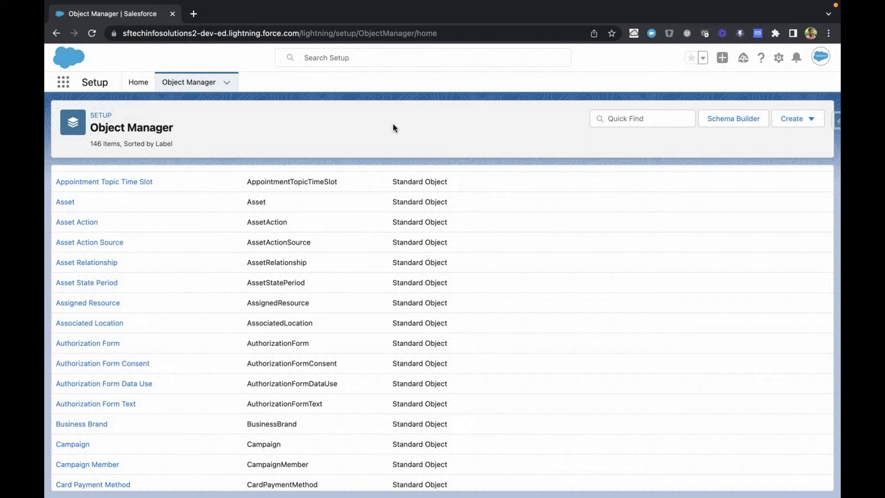
Look through the Object Manager list and examine the type given for the objects, including Account.
{"action": "scroll", "coordinate": [359, 250], "scroll_direction": "up", "scroll_amount": 3}
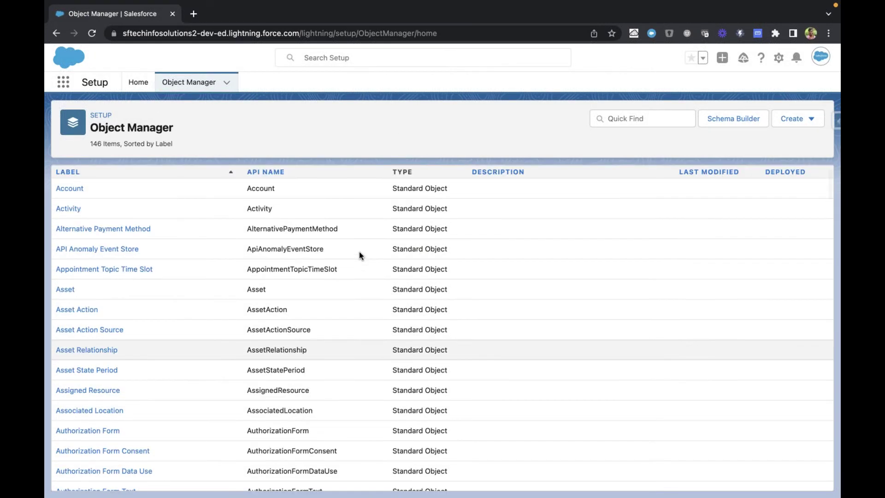
{"action": "scroll", "coordinate": [359, 251], "scroll_direction": "down", "scroll_amount": 20}
{"action": "scroll", "coordinate": [358, 251], "scroll_direction": "down", "scroll_amount": 10}
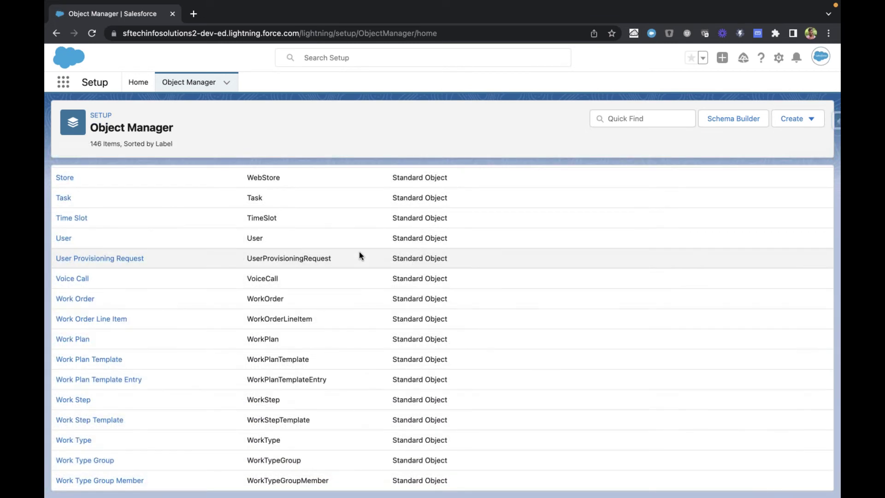
{"action": "left_click_drag", "start_coordinate": [391, 259], "coordinate": [445, 259]}
{"action": "scroll", "coordinate": [359, 280], "scroll_direction": "up", "scroll_amount": 20}
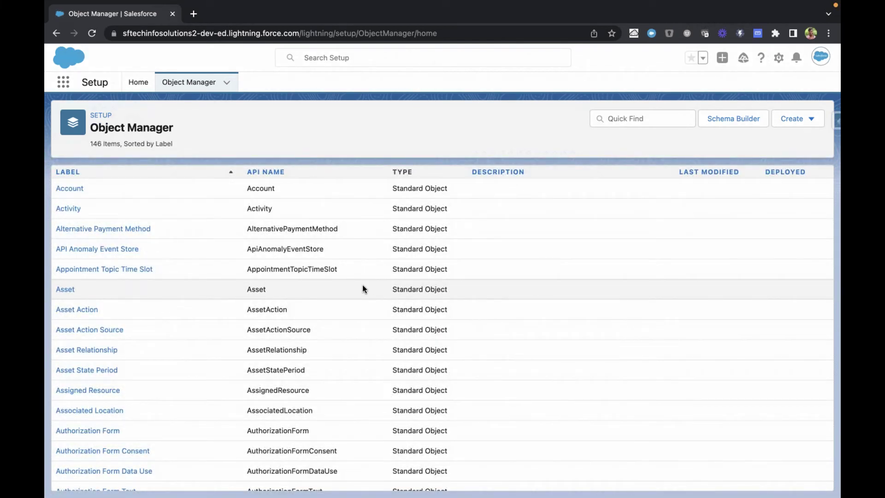
{"action": "left_click_drag", "start_coordinate": [391, 188], "coordinate": [452, 188]}
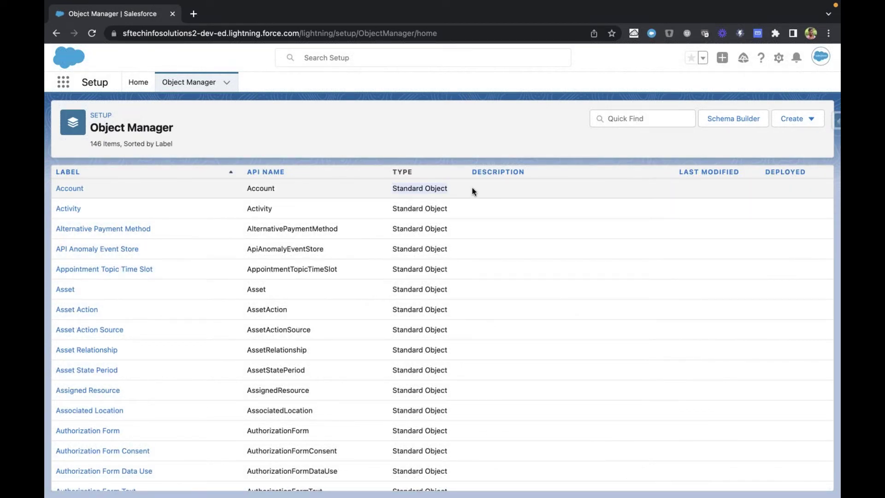
{"action": "left_click", "coordinate": [361, 146]}
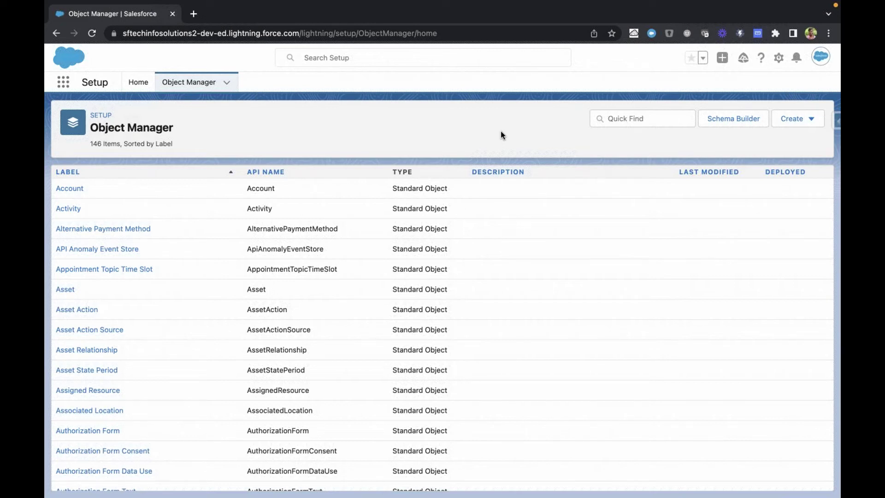
{"action": "left_click_drag", "start_coordinate": [385, 190], "coordinate": [479, 190]}
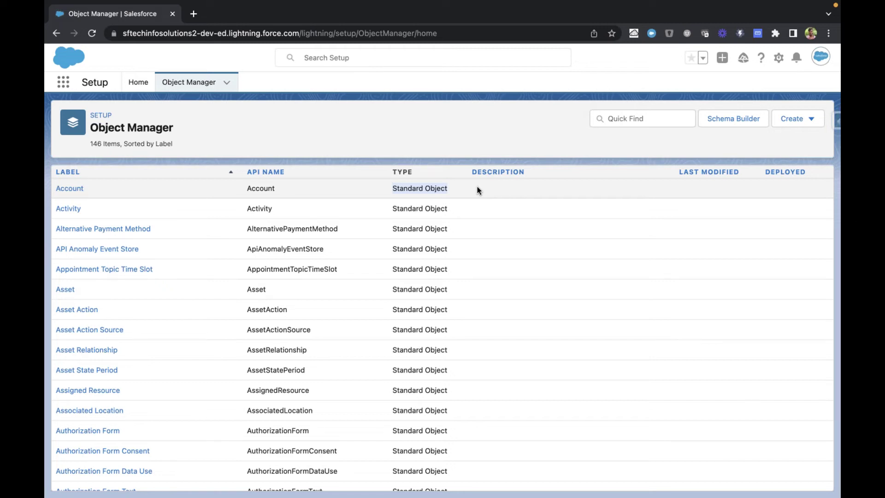
{"action": "left_click", "coordinate": [477, 188]}
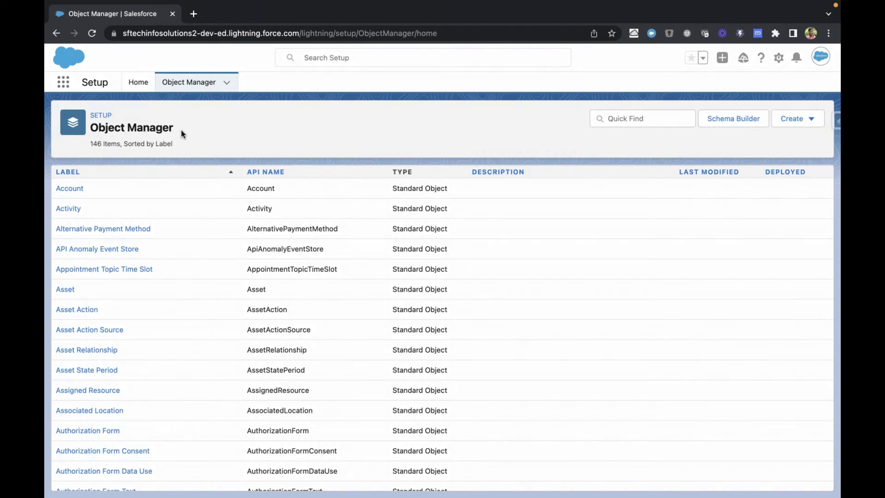
{"action": "left_click", "coordinate": [78, 189]}
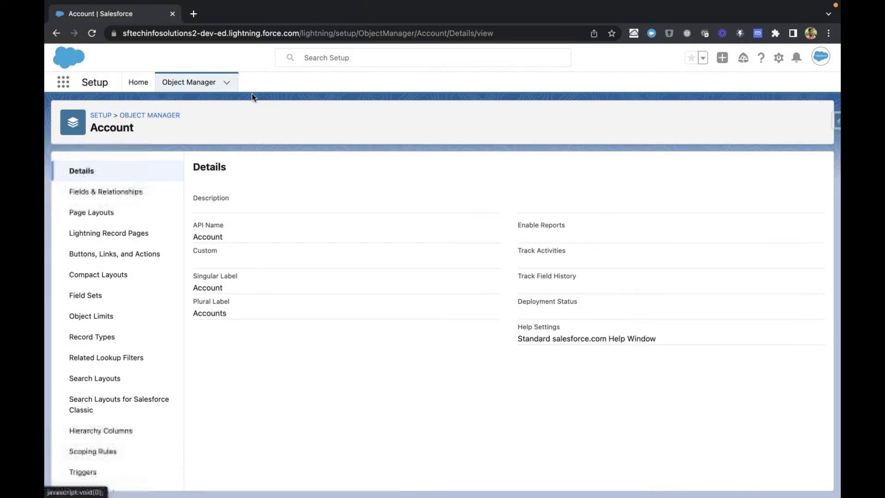
{"action": "left_click", "coordinate": [109, 120]}
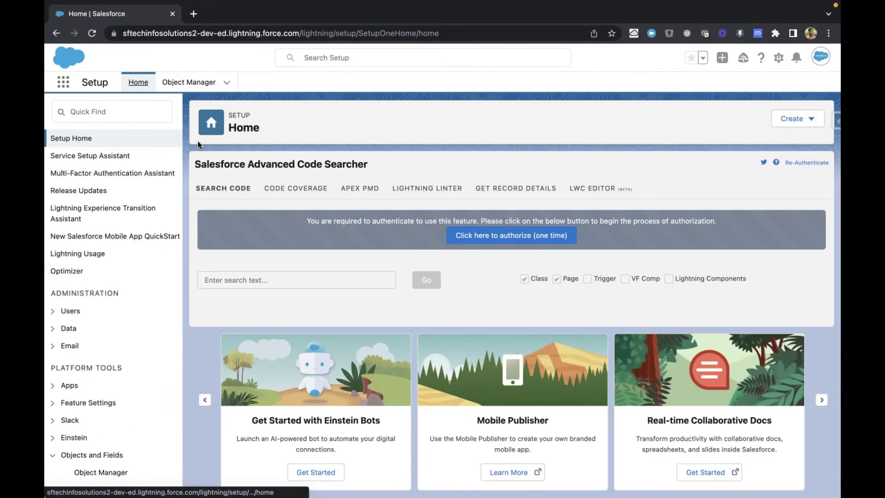
{"action": "left_click", "coordinate": [203, 83]}
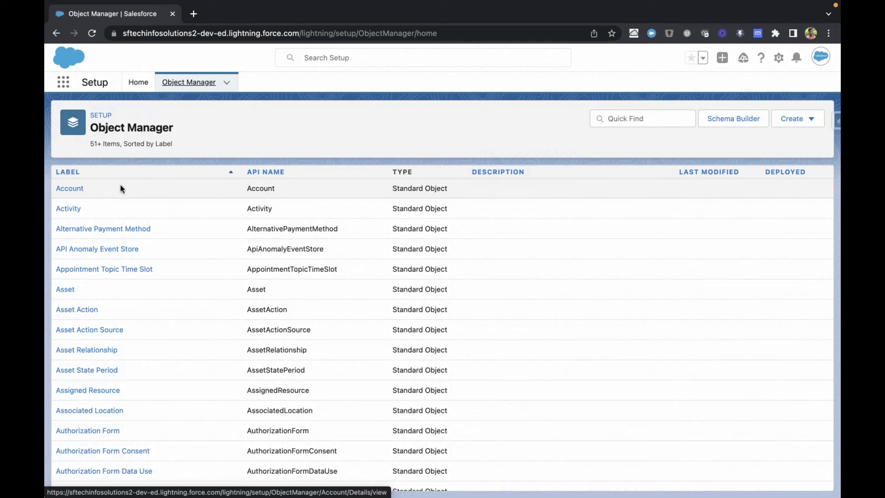
Open the Account standard object from Object Manager and look over its setup sections.
{"action": "left_click", "coordinate": [75, 189]}
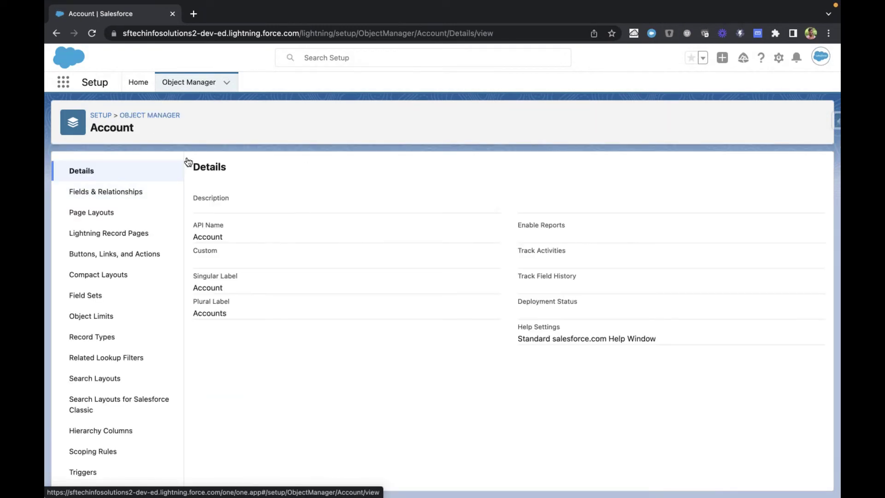
{"action": "scroll", "coordinate": [135, 354], "scroll_direction": "down", "scroll_amount": 1}
{"action": "scroll", "coordinate": [135, 354], "scroll_direction": "up", "scroll_amount": 1}
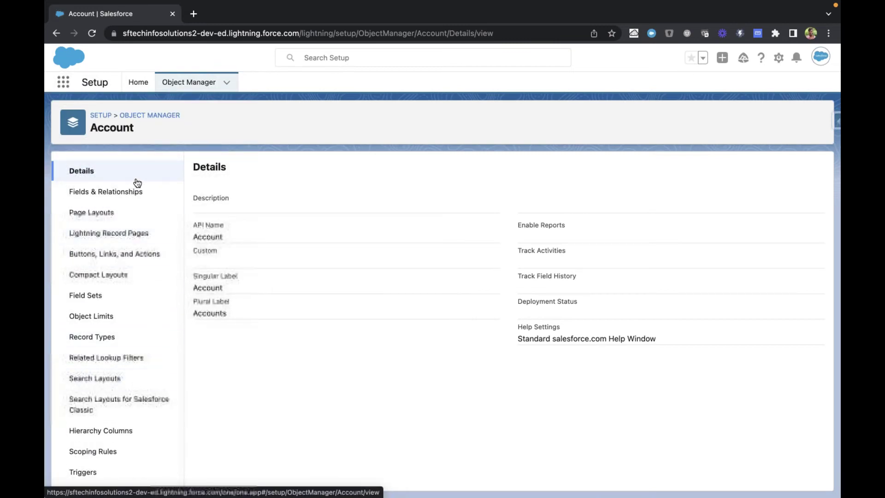
{"action": "scroll", "coordinate": [139, 330], "scroll_direction": "down", "scroll_amount": 2}
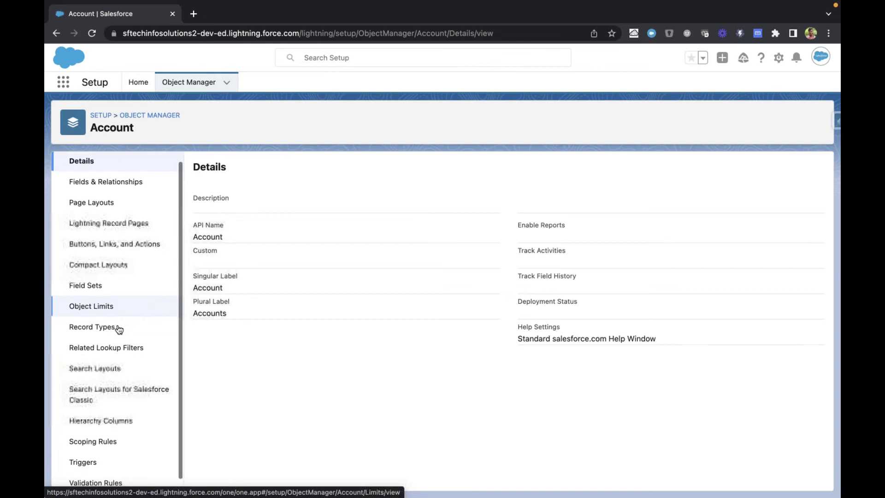
{"action": "scroll", "coordinate": [78, 313], "scroll_direction": "up", "scroll_amount": 2}
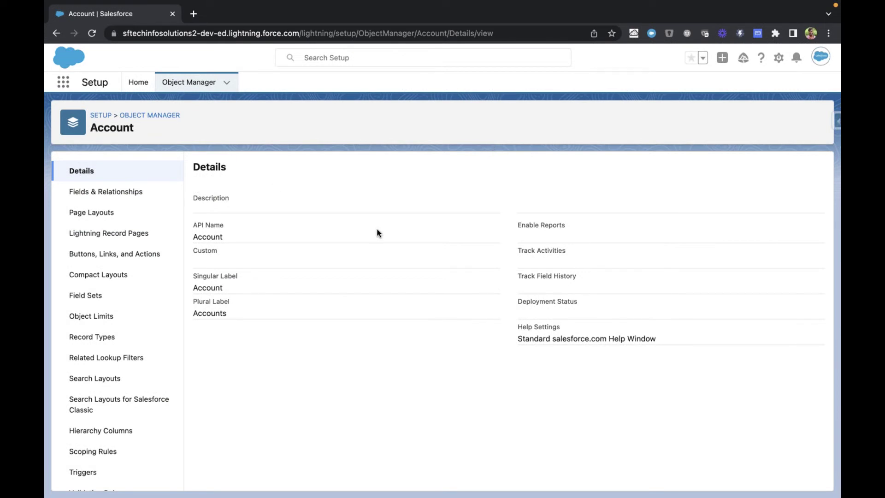
Examine the API Name entry in the Account object's details.
{"action": "double_click", "coordinate": [198, 225]}
{"action": "left_click", "coordinate": [228, 225]}
{"action": "left_click_drag", "start_coordinate": [194, 223], "coordinate": [220, 224]}
{"action": "left_click", "coordinate": [298, 186]}
{"action": "double_click", "coordinate": [215, 233]}
{"action": "left_click", "coordinate": [214, 233]}
{"action": "double_click", "coordinate": [214, 233]}
{"action": "left_click", "coordinate": [212, 181]}
Open the Account object's Fields & Relationships and look through the full list of fields and field names.
{"action": "left_click", "coordinate": [90, 193]}
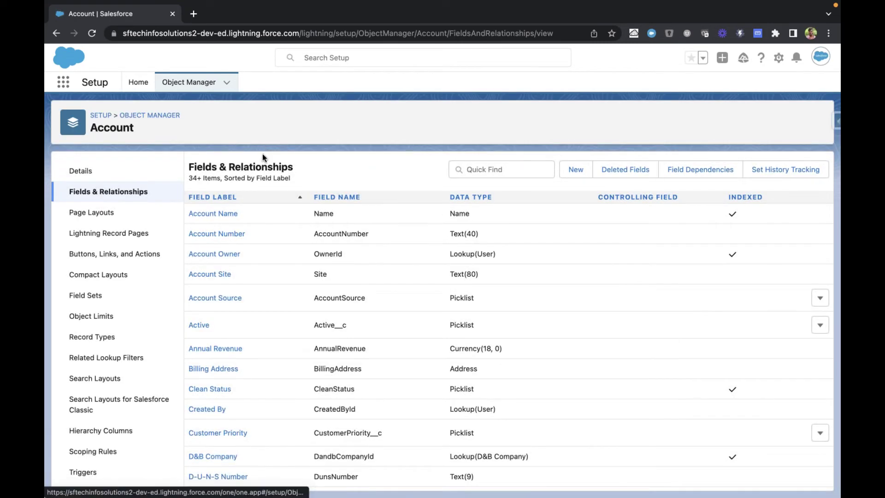
{"action": "scroll", "coordinate": [386, 313], "scroll_direction": "down", "scroll_amount": 15}
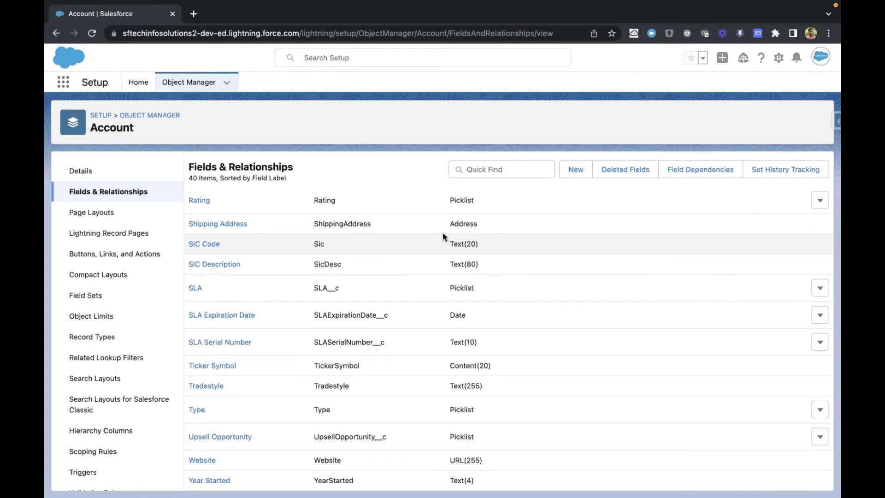
{"action": "scroll", "coordinate": [446, 255], "scroll_direction": "up", "scroll_amount": 15}
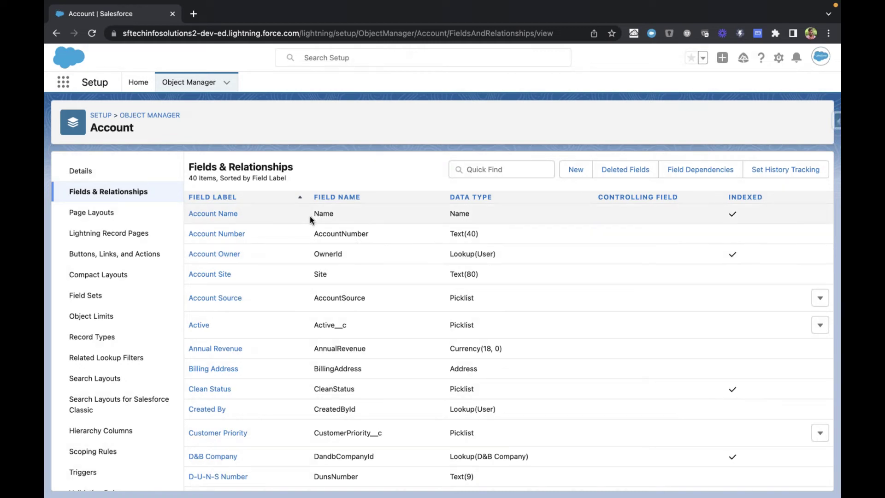
{"action": "left_click_drag", "start_coordinate": [311, 215], "coordinate": [381, 308]}
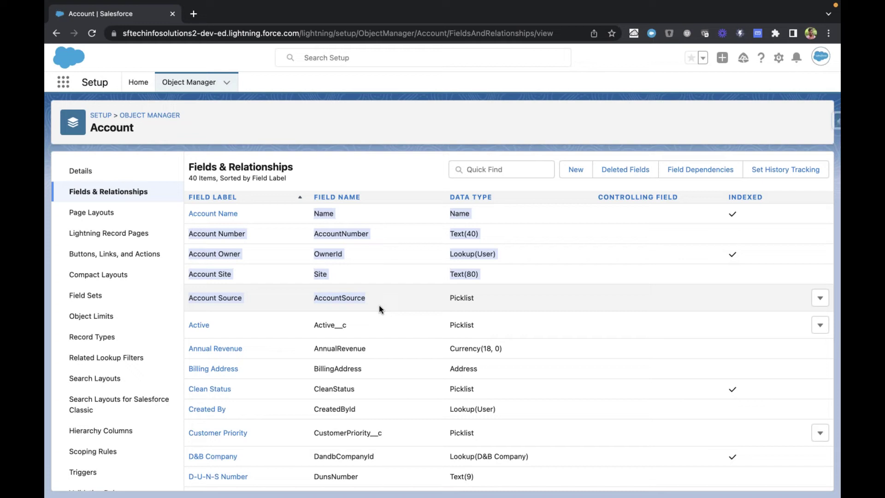
{"action": "left_click", "coordinate": [379, 305]}
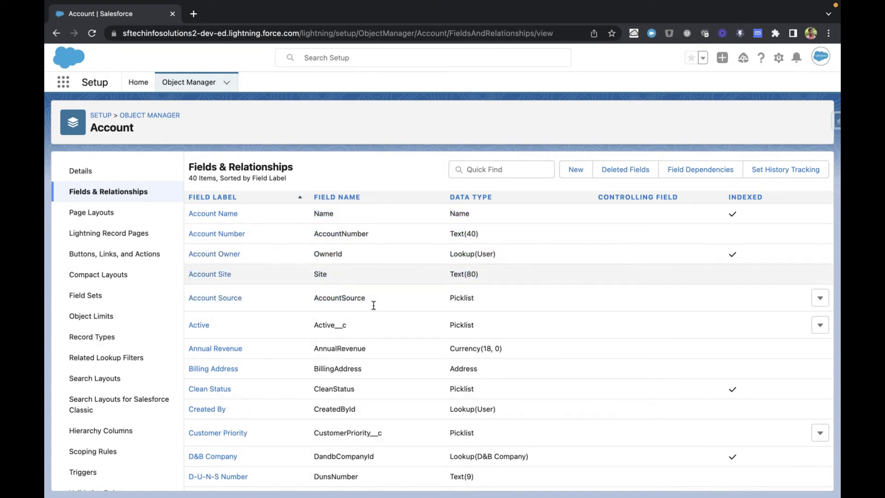
Examine the field name of the Account Name field against the other Account fields.
{"action": "scroll", "coordinate": [358, 330], "scroll_direction": "down", "scroll_amount": 5}
{"action": "scroll", "coordinate": [359, 331], "scroll_direction": "up", "scroll_amount": 10}
{"action": "left_click_drag", "start_coordinate": [313, 214], "coordinate": [360, 216]}
{"action": "left_click", "coordinate": [365, 222]}
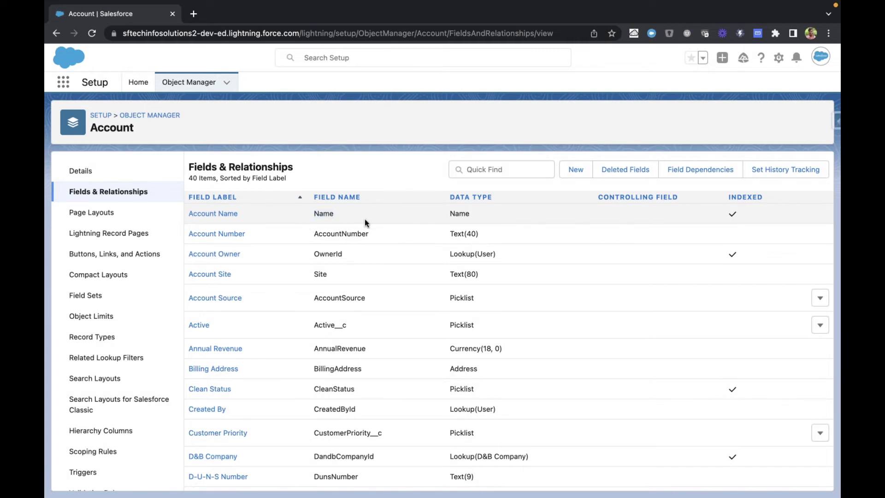
{"action": "double_click", "coordinate": [322, 213]}
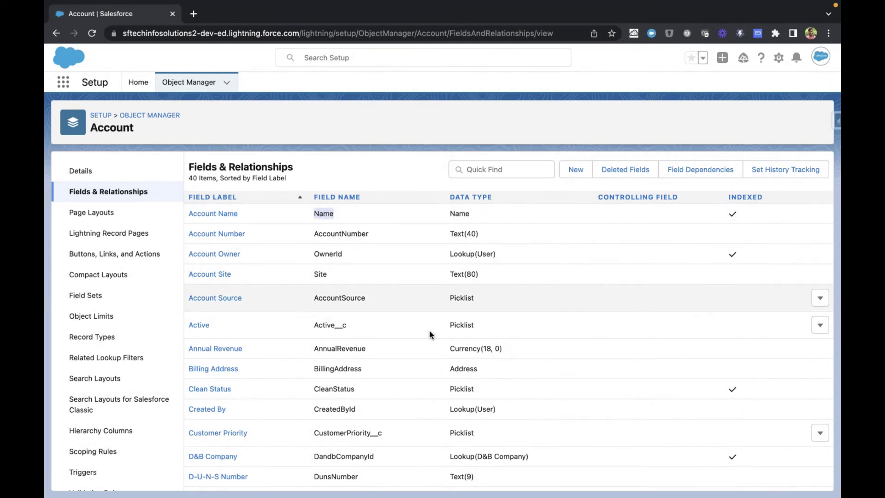
{"action": "left_click", "coordinate": [392, 173]}
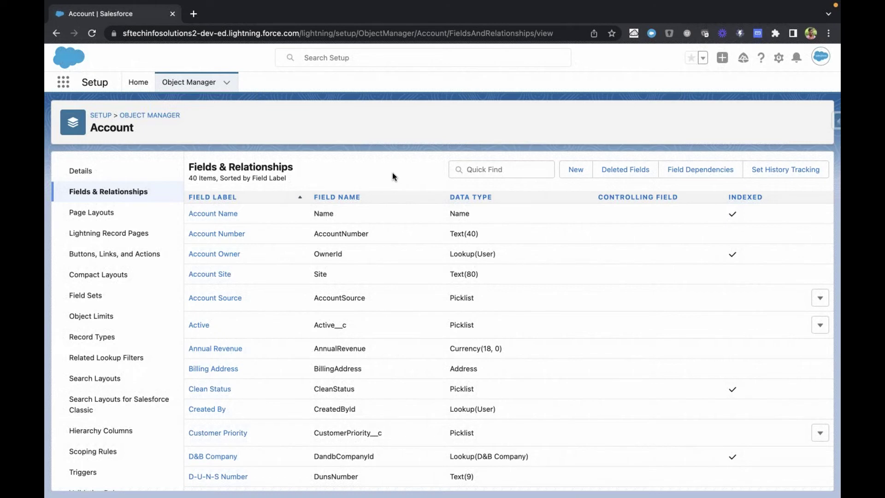
Switch to the presentation to review the Salesforce Standard Objects slide, and return to Salesforce in the browser.
{"action": "key", "text": "ctrl+Left"}
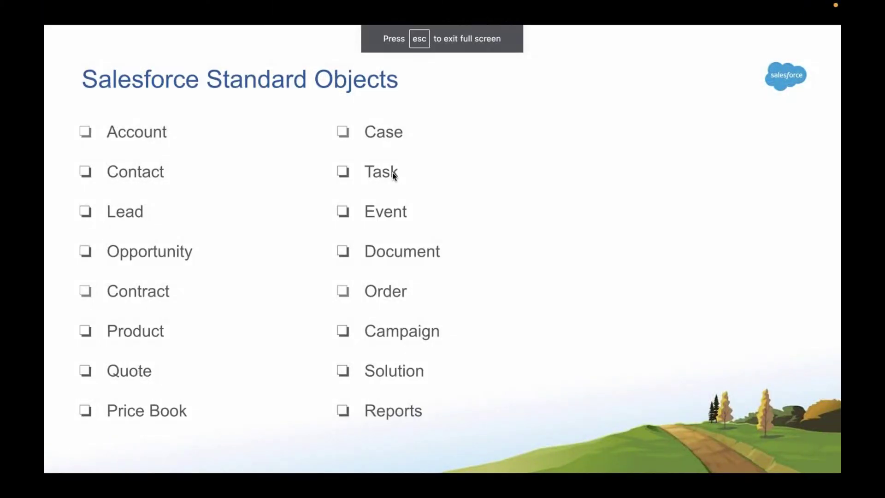
{"action": "key", "text": "Right"}
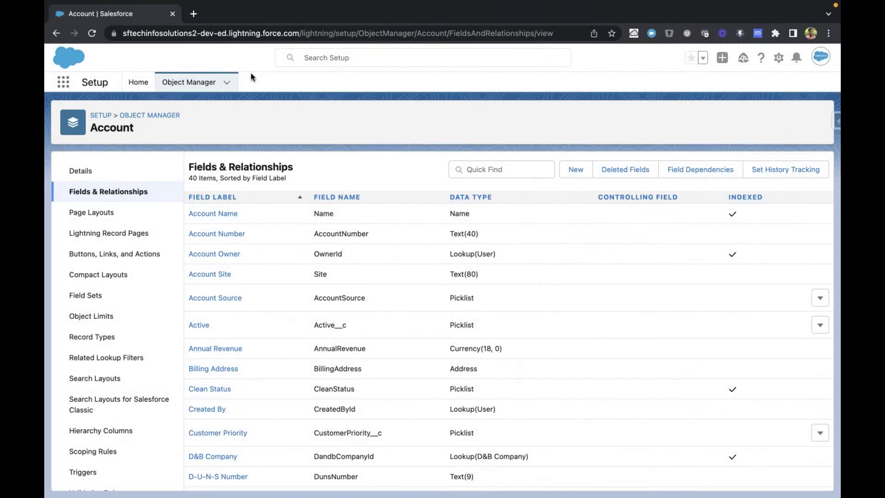
Open the Sales app from the App Launcher's full list of apps.
{"action": "left_click", "coordinate": [62, 84]}
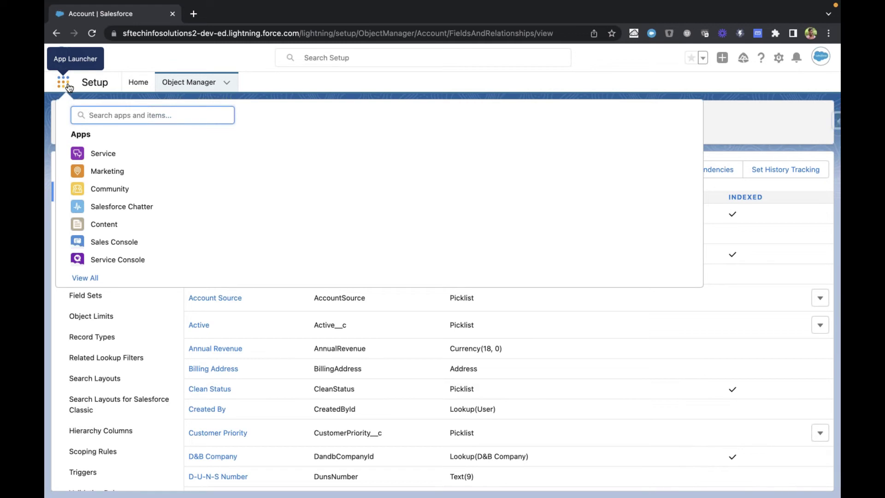
{"action": "key", "text": "Escape"}
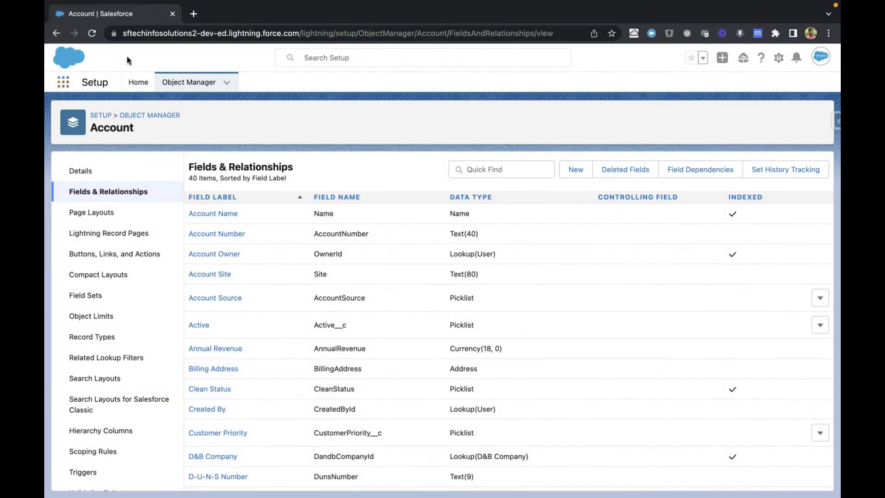
{"action": "left_click", "coordinate": [64, 83]}
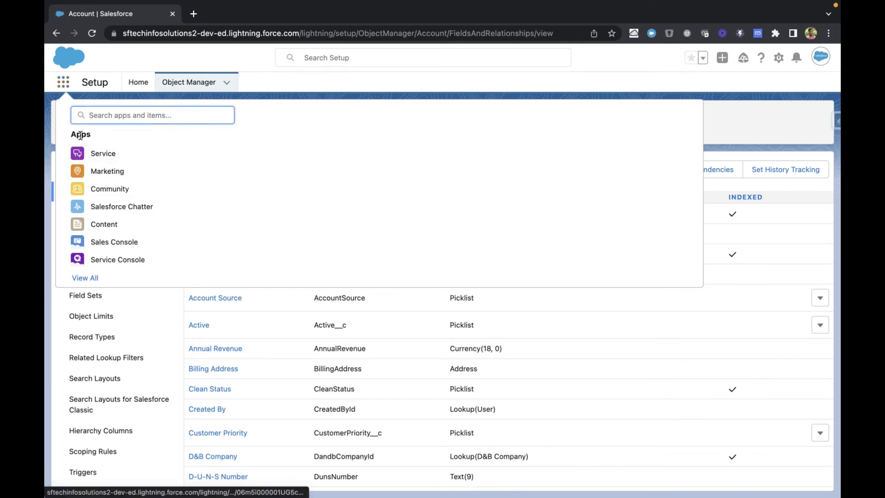
{"action": "left_click_drag", "start_coordinate": [73, 134], "coordinate": [166, 252]}
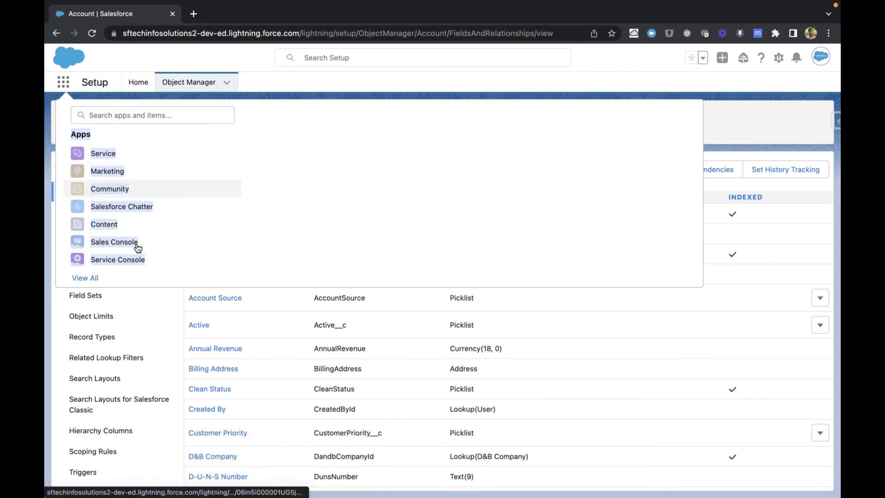
{"action": "left_click", "coordinate": [81, 276]}
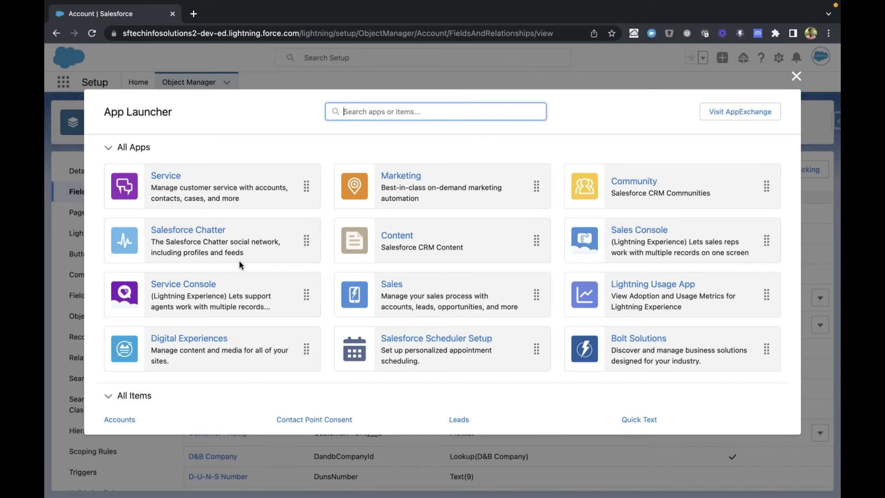
{"action": "left_click", "coordinate": [391, 283]}
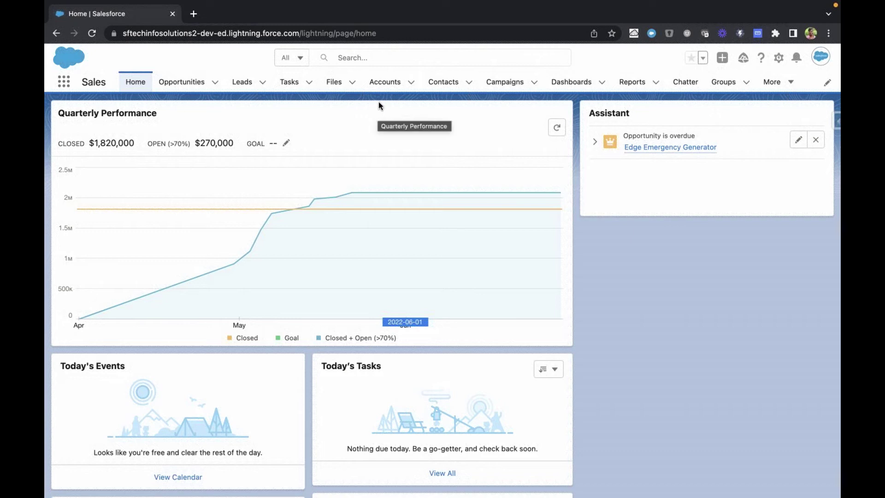
Open the Accounts list in the Sales app and look through its available list views.
{"action": "left_click", "coordinate": [386, 84]}
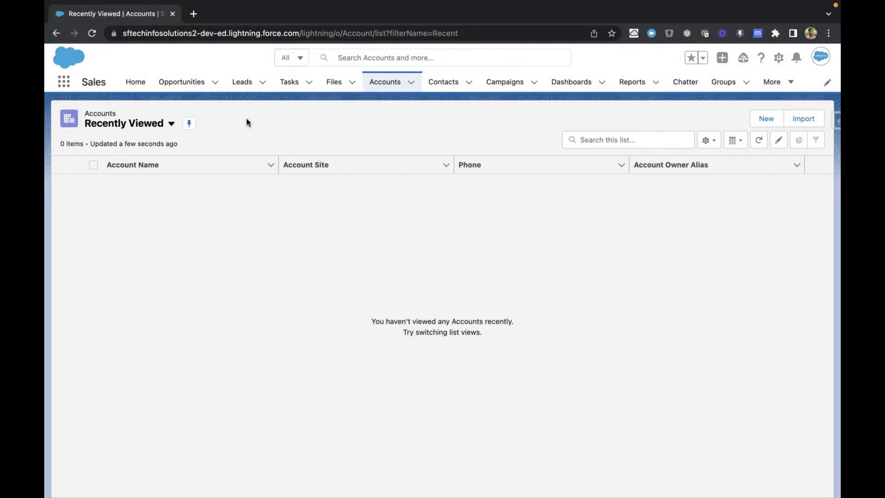
{"action": "left_click", "coordinate": [171, 125]}
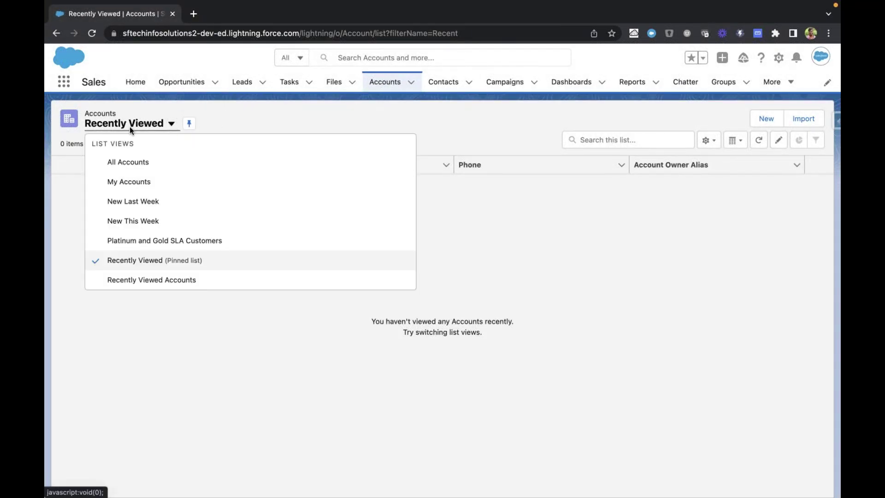
{"action": "left_click", "coordinate": [233, 121]}
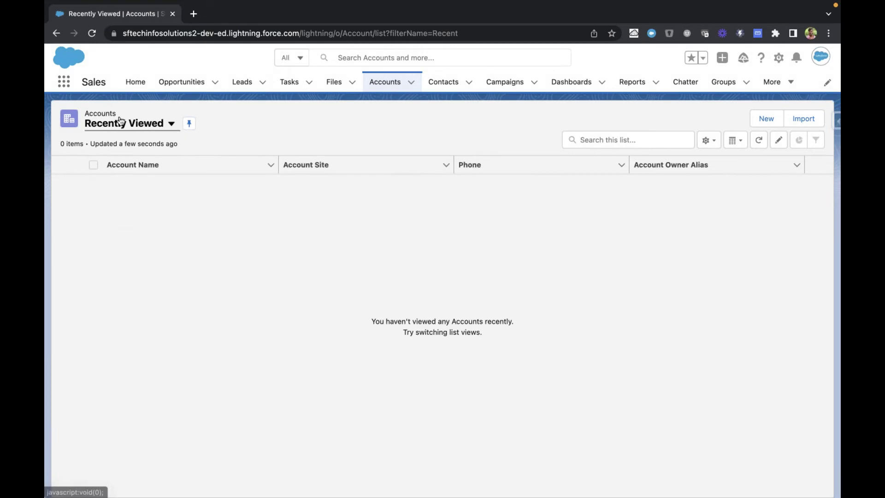
{"action": "double_click", "coordinate": [87, 114]}
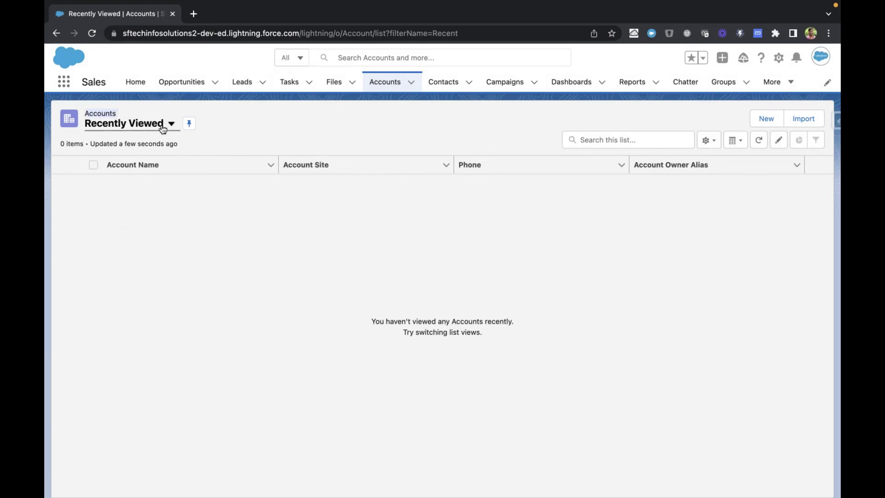
{"action": "left_click", "coordinate": [237, 128]}
{"action": "left_click", "coordinate": [172, 124]}
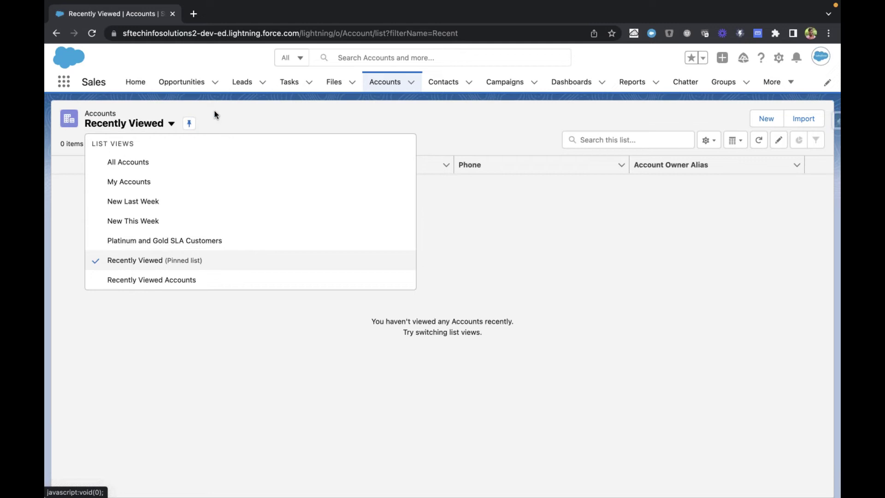
{"action": "left_click", "coordinate": [96, 132]}
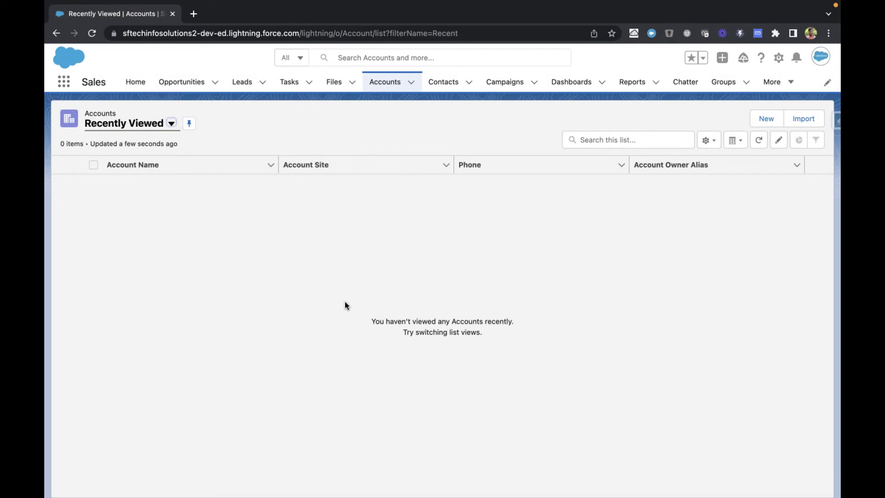
Switch the Accounts list to the All Accounts list view and review its records and item count.
{"action": "left_click", "coordinate": [171, 124]}
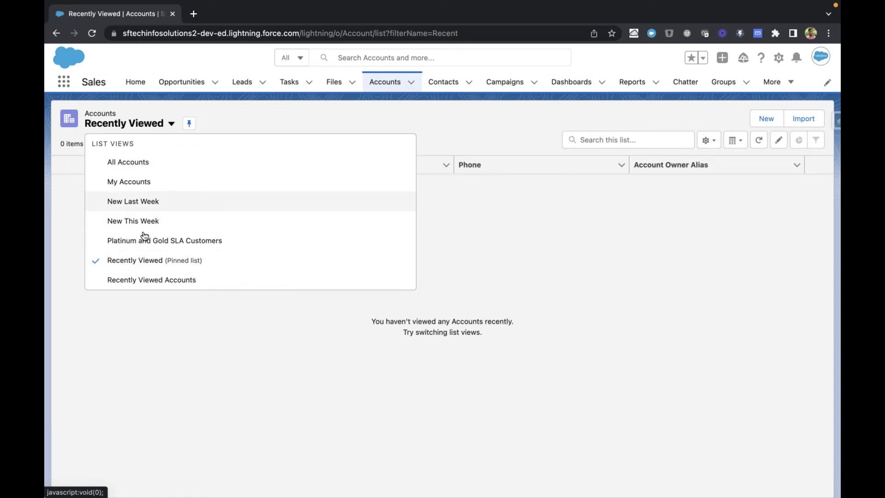
{"action": "left_click", "coordinate": [116, 165]}
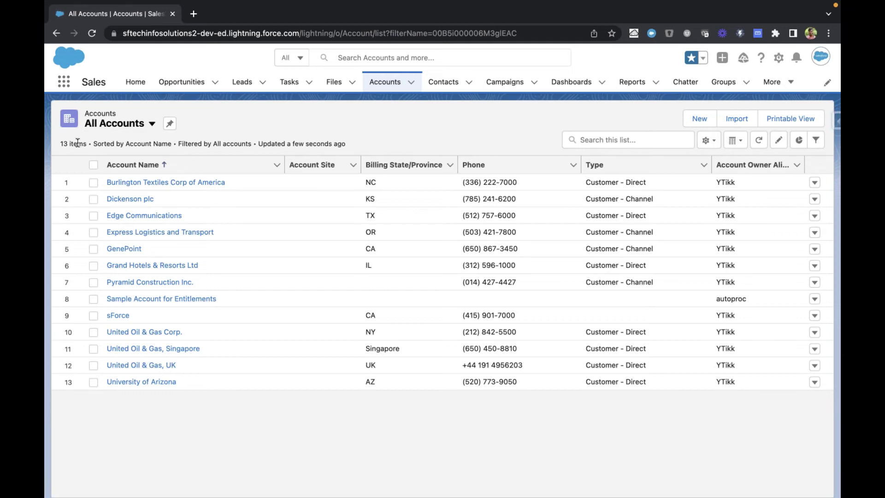
{"action": "left_click_drag", "start_coordinate": [60, 144], "coordinate": [86, 144]}
{"action": "left_click", "coordinate": [262, 133]}
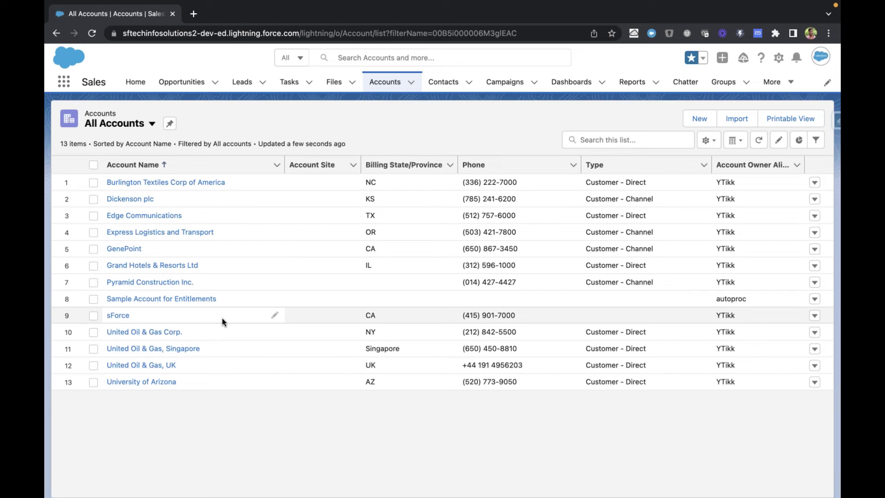
{"action": "left_click_drag", "start_coordinate": [86, 113], "coordinate": [121, 116]}
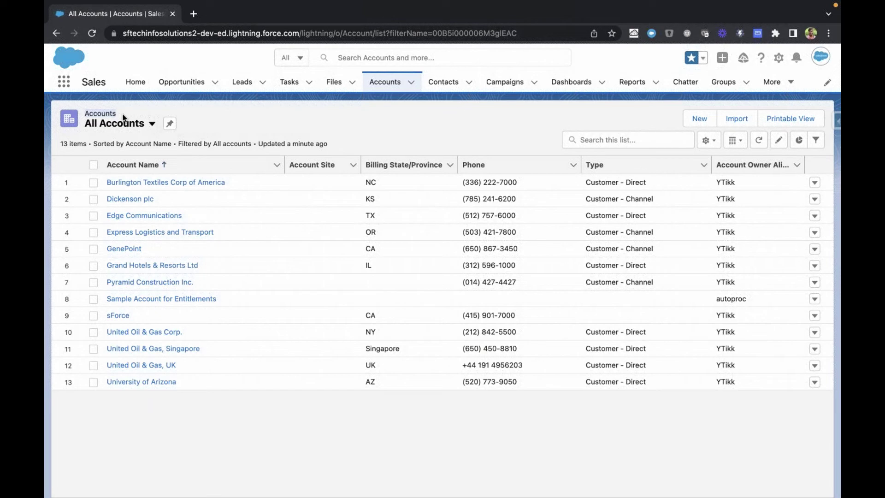
Open the Burlington Textiles Corp of America account record and look over its header and related lists.
{"action": "left_click", "coordinate": [166, 182]}
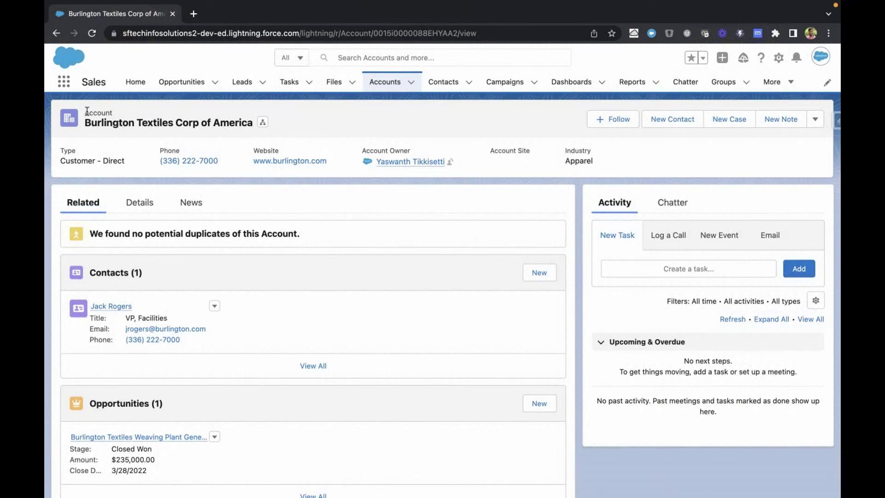
{"action": "left_click_drag", "start_coordinate": [87, 112], "coordinate": [250, 124]}
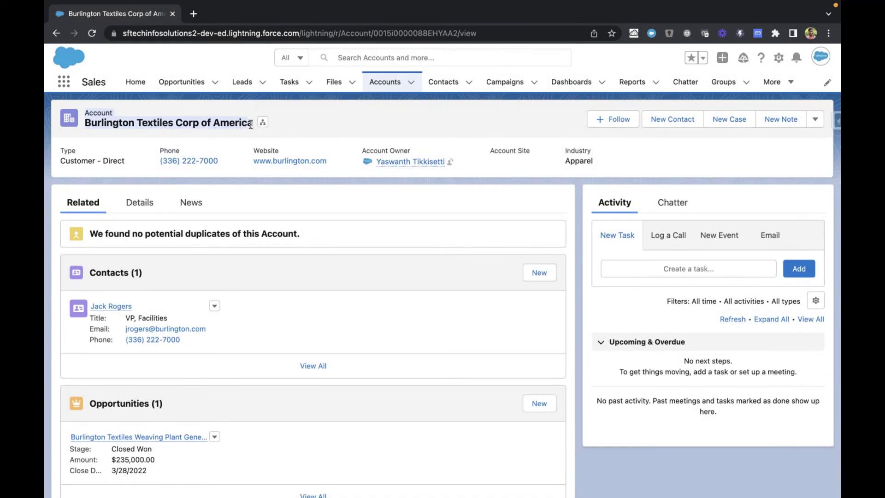
{"action": "left_click", "coordinate": [251, 124]}
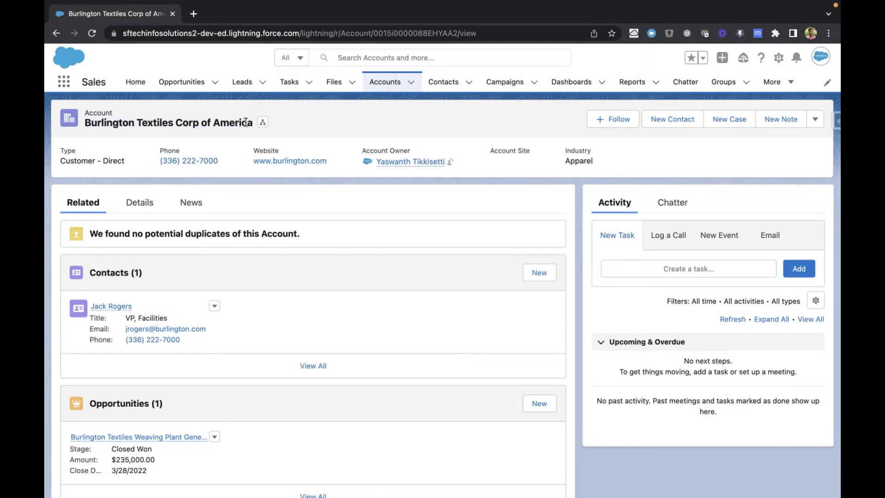
{"action": "left_click_drag", "start_coordinate": [86, 123], "coordinate": [307, 122]}
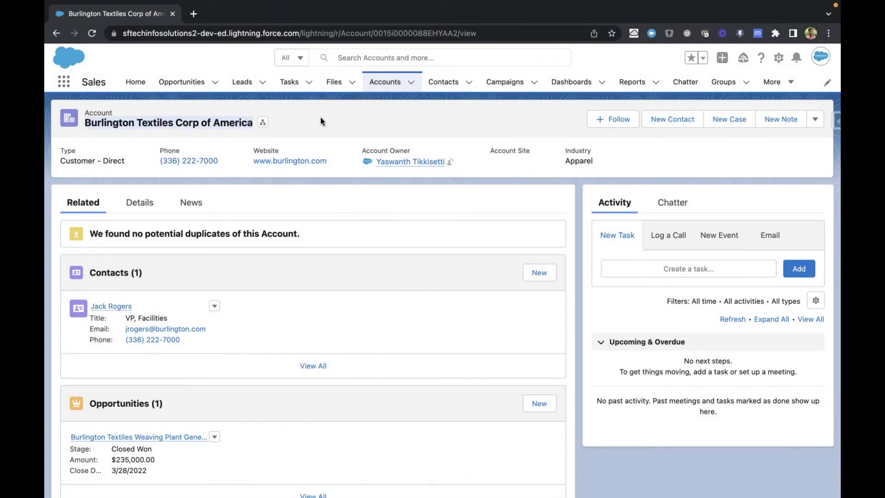
{"action": "left_click", "coordinate": [321, 121]}
{"action": "scroll", "coordinate": [321, 122], "scroll_direction": "down", "scroll_amount": 1}
{"action": "scroll", "coordinate": [321, 121], "scroll_direction": "up", "scroll_amount": 1}
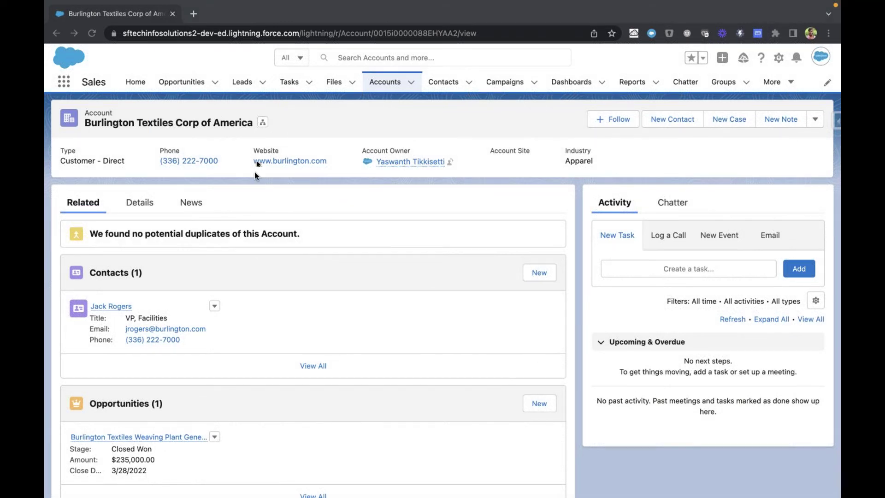
{"action": "scroll", "coordinate": [217, 422], "scroll_direction": "down", "scroll_amount": 8}
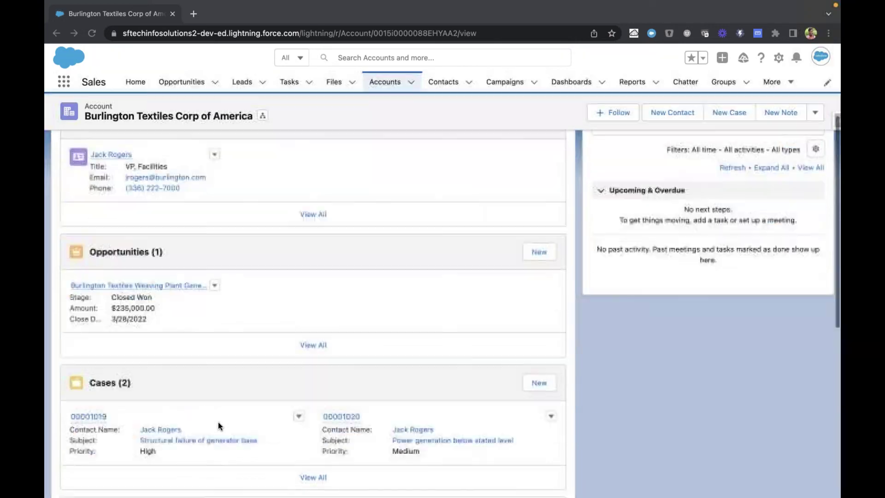
{"action": "scroll", "coordinate": [219, 366], "scroll_direction": "up", "scroll_amount": 8}
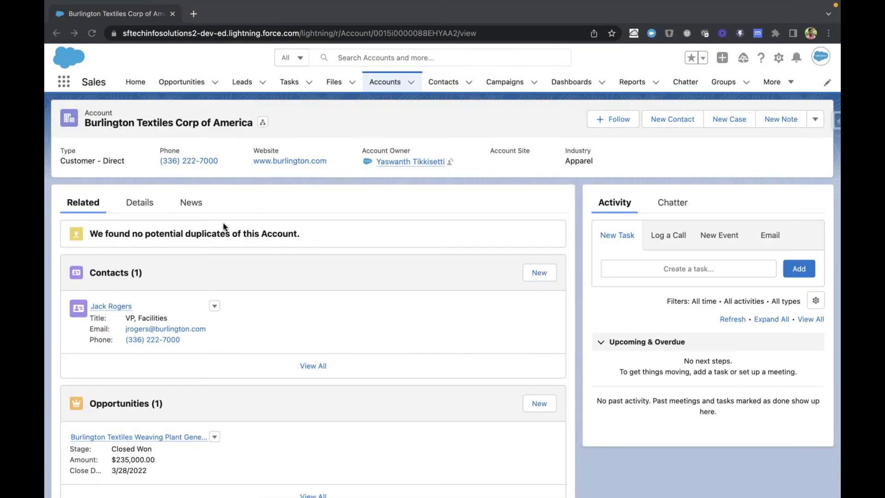
Show the account record's details and examine the Account Name field against the record's title.
{"action": "left_click", "coordinate": [139, 205]}
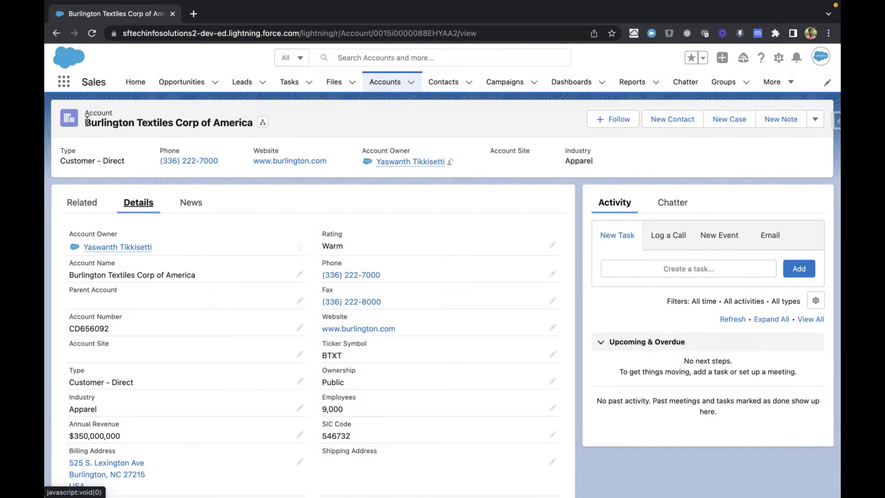
{"action": "left_click_drag", "start_coordinate": [195, 121], "coordinate": [252, 122]}
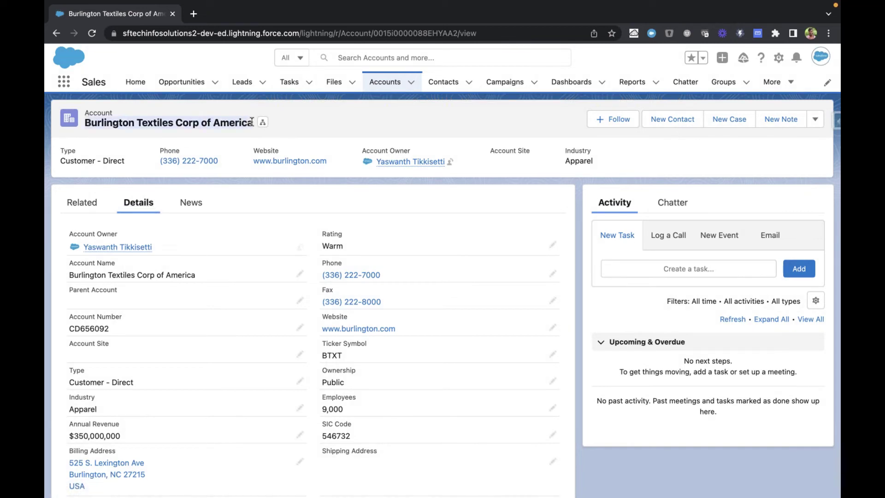
{"action": "scroll", "coordinate": [193, 117], "scroll_direction": "down", "scroll_amount": 1}
{"action": "scroll", "coordinate": [140, 135], "scroll_direction": "down", "scroll_amount": 2}
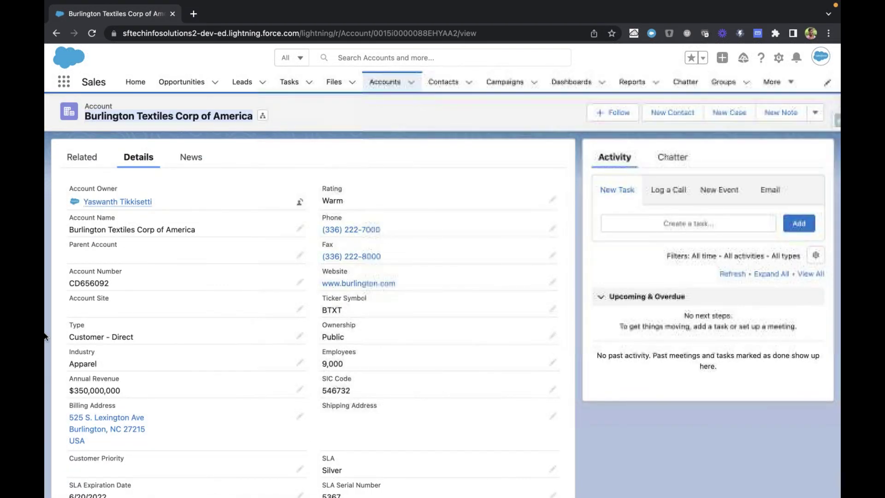
{"action": "scroll", "coordinate": [71, 231], "scroll_direction": "down", "scroll_amount": 2}
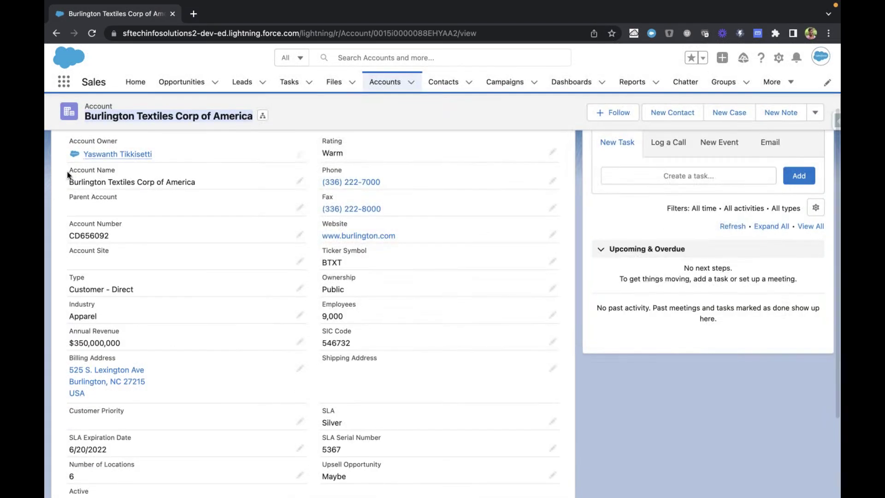
{"action": "left_click_drag", "start_coordinate": [70, 169], "coordinate": [130, 173]}
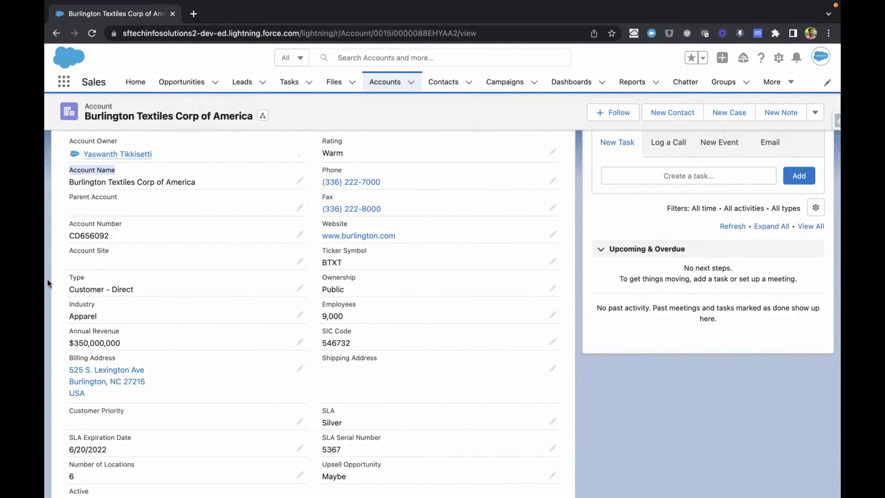
Look through the account's remaining detail fields, including Billing Address, down to the Description.
{"action": "scroll", "coordinate": [47, 279], "scroll_direction": "down", "scroll_amount": 1}
{"action": "left_click_drag", "start_coordinate": [69, 345], "coordinate": [72, 382]}
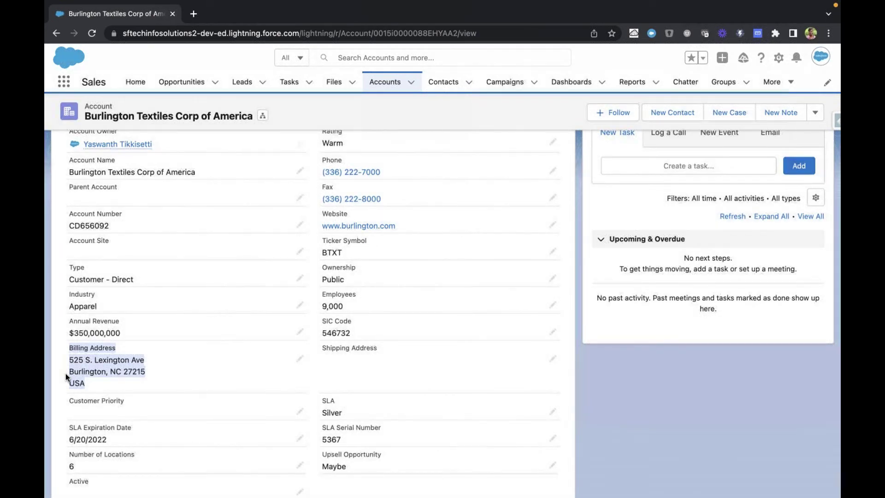
{"action": "left_click", "coordinate": [60, 376]}
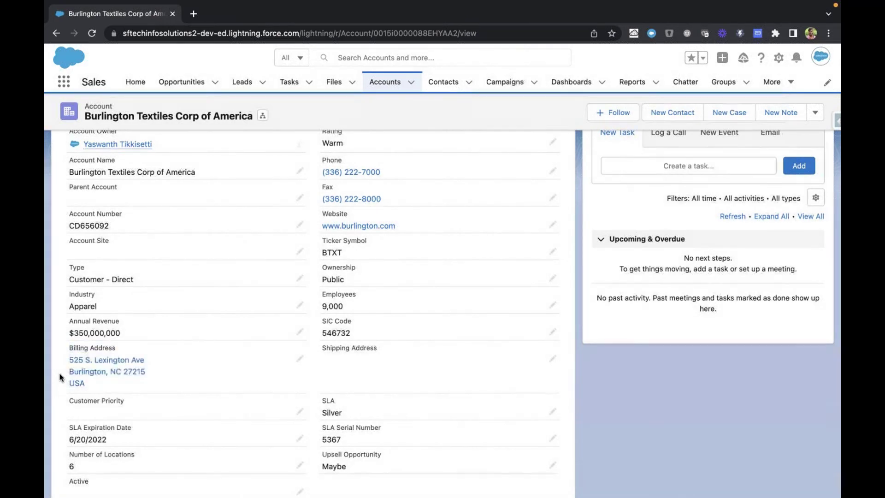
{"action": "scroll", "coordinate": [72, 388], "scroll_direction": "up", "scroll_amount": 1}
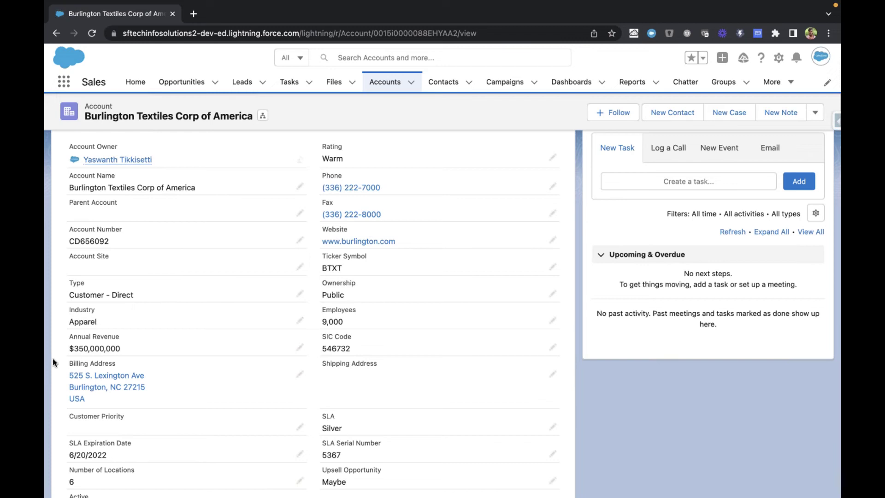
{"action": "scroll", "coordinate": [57, 367], "scroll_direction": "down", "scroll_amount": 3}
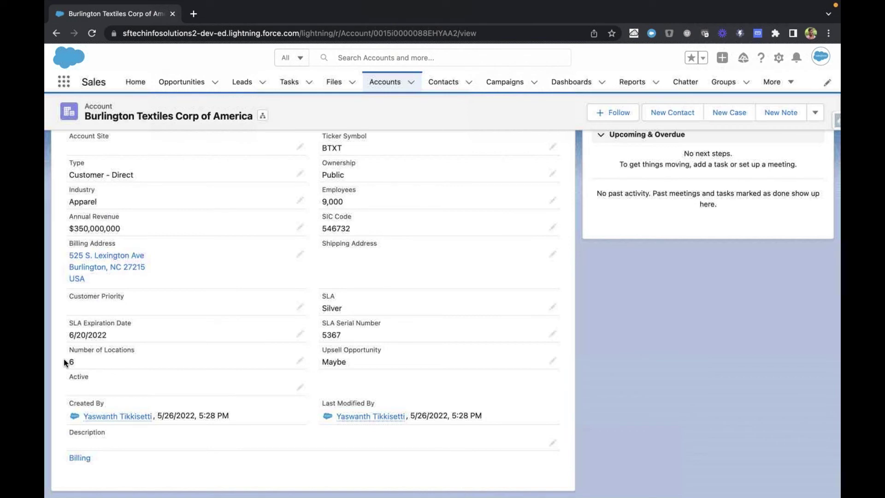
{"action": "scroll", "coordinate": [63, 358], "scroll_direction": "up", "scroll_amount": 2}
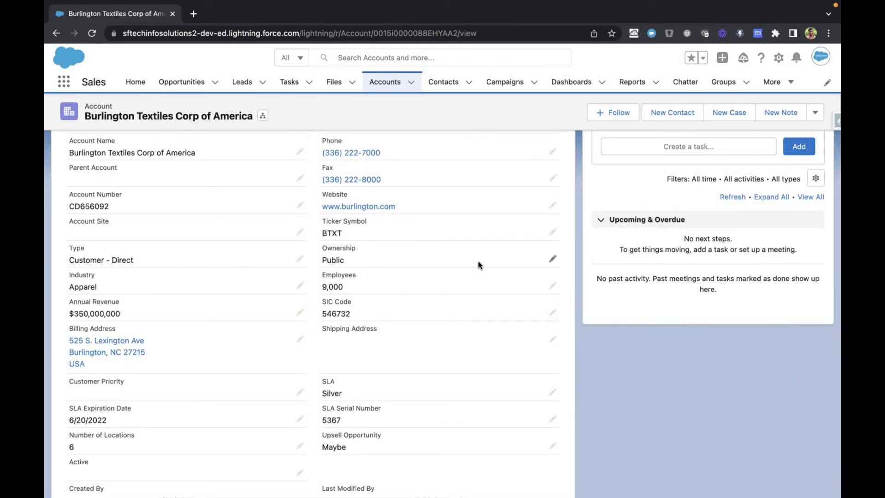
{"action": "scroll", "coordinate": [311, 350], "scroll_direction": "up", "scroll_amount": 1}
{"action": "scroll", "coordinate": [311, 349], "scroll_direction": "up", "scroll_amount": 3}
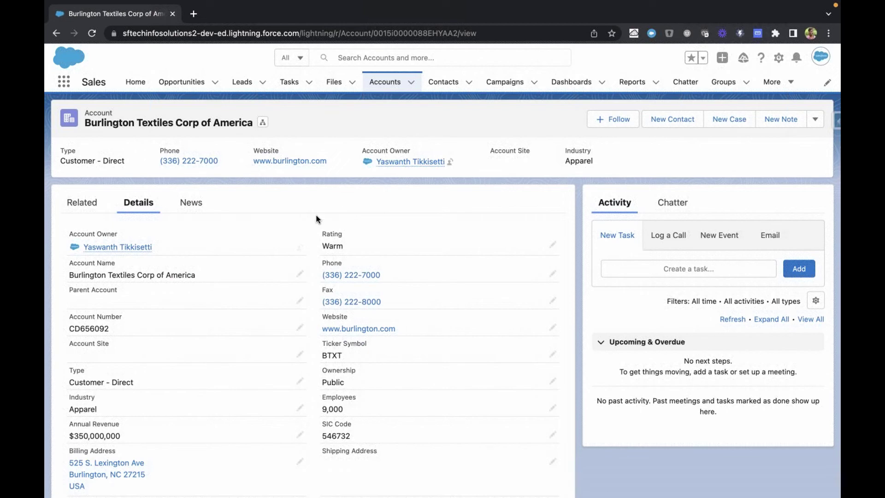
Examine the company name shown in the account record's header.
{"action": "mouse_move", "coordinate": [283, 2]}
{"action": "left_click_drag", "start_coordinate": [86, 122], "coordinate": [250, 127]}
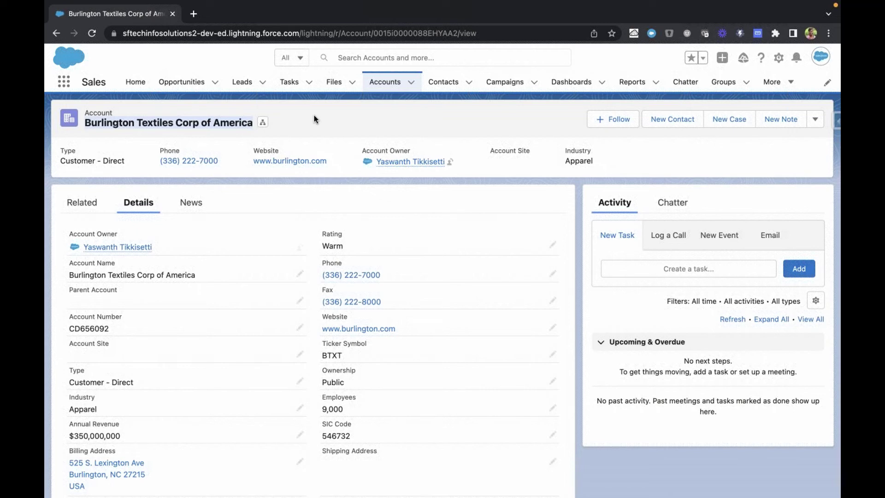
{"action": "left_click", "coordinate": [215, 124]}
{"action": "double_click", "coordinate": [215, 124]}
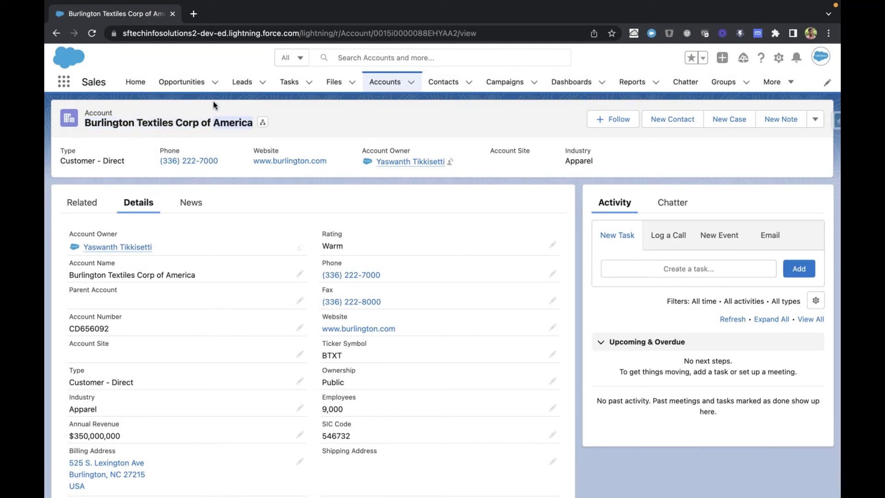
{"action": "left_click", "coordinate": [204, 125]}
{"action": "left_click_drag", "start_coordinate": [86, 123], "coordinate": [253, 122]}
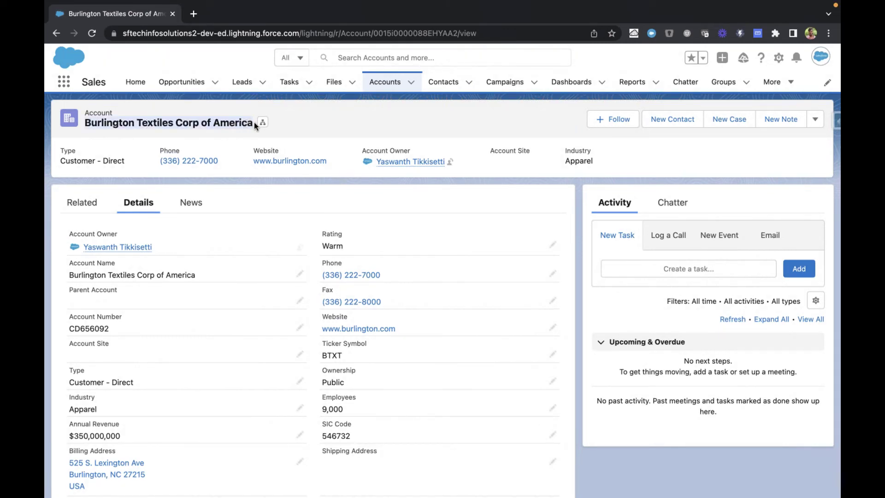
{"action": "triple_click", "coordinate": [183, 122]}
Show the account's related records and preview the contact linked to Burlington Textiles Corp of America.
{"action": "left_click", "coordinate": [76, 207]}
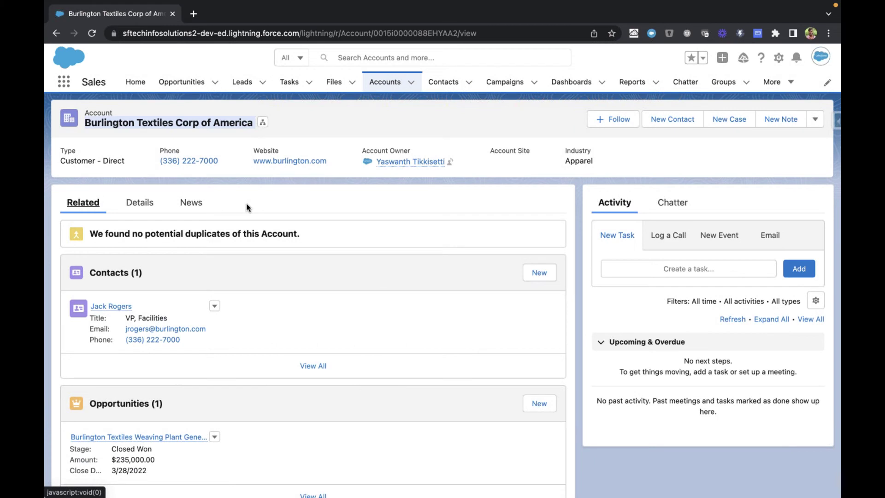
{"action": "scroll", "coordinate": [246, 203], "scroll_direction": "down", "scroll_amount": 2}
{"action": "scroll", "coordinate": [170, 200], "scroll_direction": "up", "scroll_amount": 2}
{"action": "scroll", "coordinate": [306, 195], "scroll_direction": "down", "scroll_amount": 2}
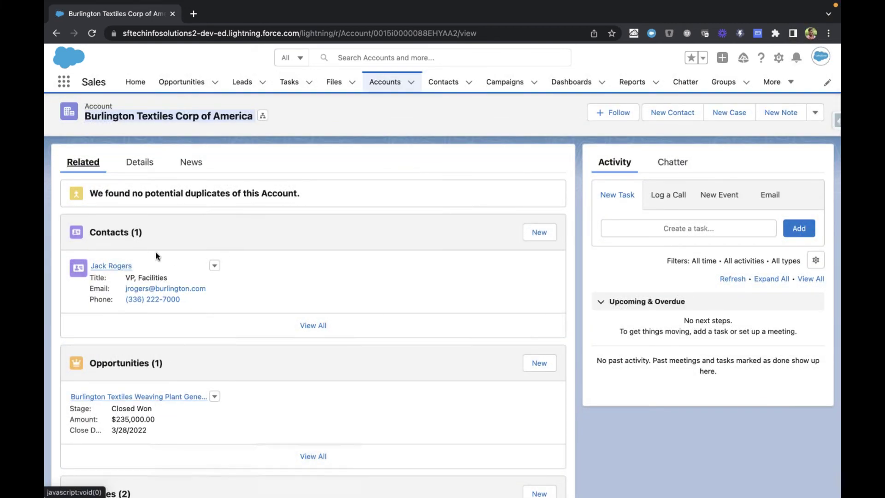
{"action": "mouse_move", "coordinate": [128, 269]}
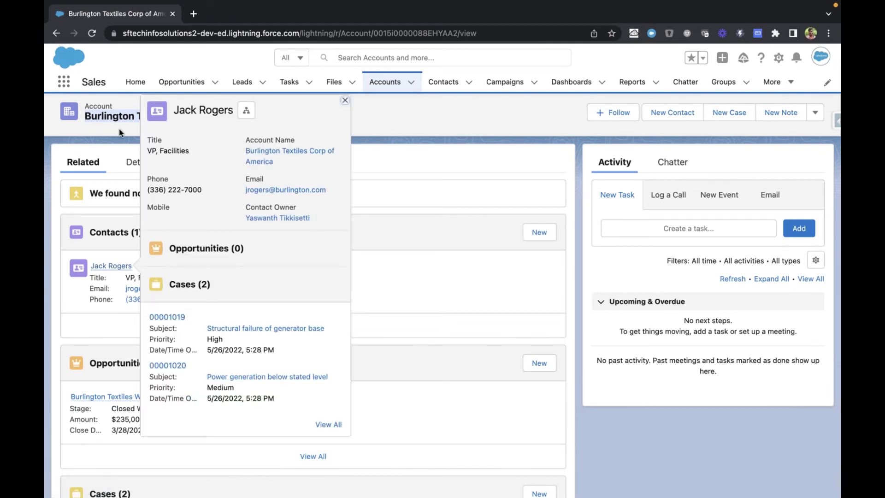
{"action": "left_click", "coordinate": [105, 117]}
{"action": "triple_click", "coordinate": [106, 117]}
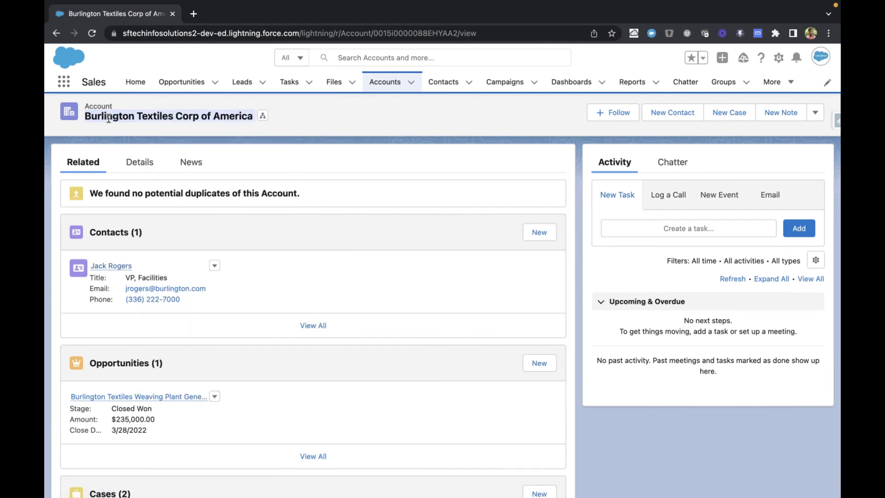
Examine the account's name in the record header alongside its related contact.
{"action": "double_click", "coordinate": [108, 119]}
{"action": "triple_click", "coordinate": [108, 118]}
{"action": "mouse_move", "coordinate": [113, 266]}
{"action": "left_click", "coordinate": [254, 122]}
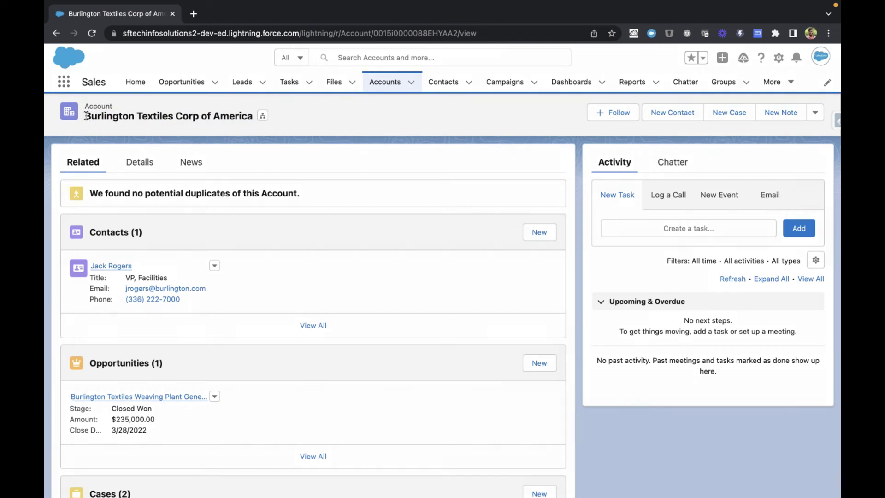
{"action": "left_click_drag", "start_coordinate": [86, 115], "coordinate": [249, 118]}
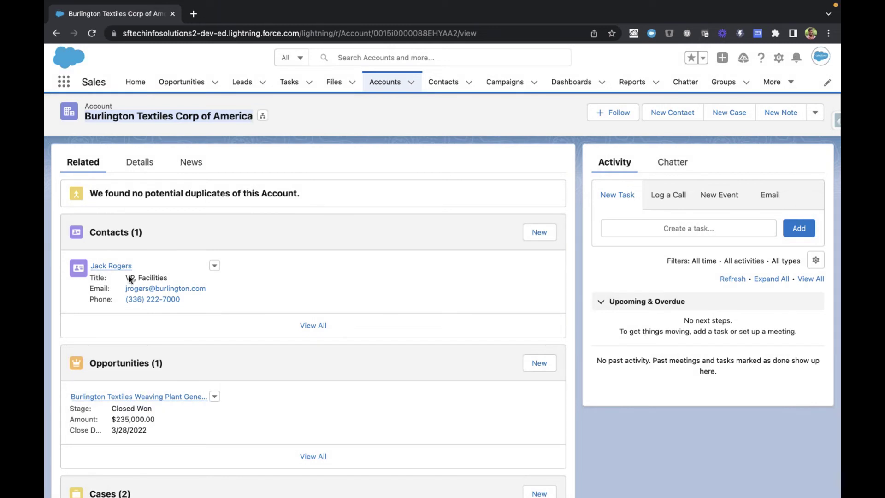
{"action": "left_click", "coordinate": [299, 136]}
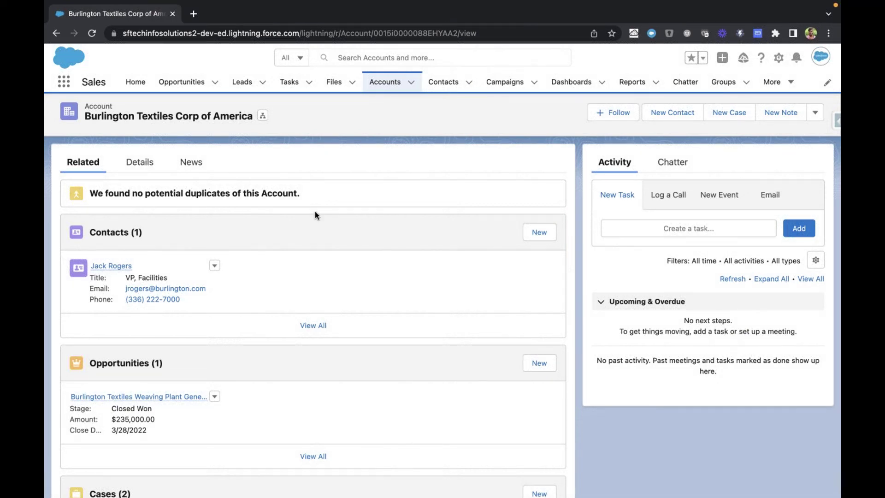
Look through the account's related Opportunities, Cases, Notes & Attachments and Partners lists.
{"action": "scroll", "coordinate": [315, 214], "scroll_direction": "down", "scroll_amount": 5}
{"action": "scroll", "coordinate": [256, 270], "scroll_direction": "down", "scroll_amount": 1}
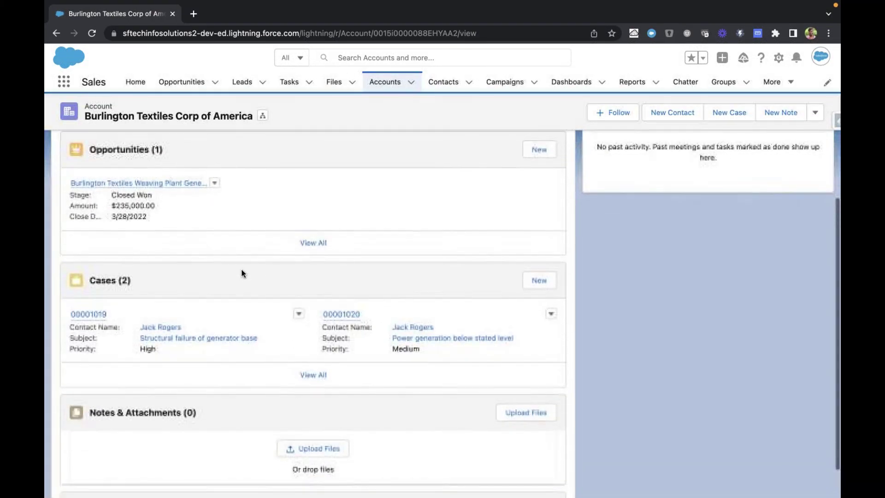
{"action": "left_click_drag", "start_coordinate": [86, 114], "coordinate": [254, 120]}
{"action": "left_click", "coordinate": [231, 225]}
{"action": "scroll", "coordinate": [232, 225], "scroll_direction": "down", "scroll_amount": 1}
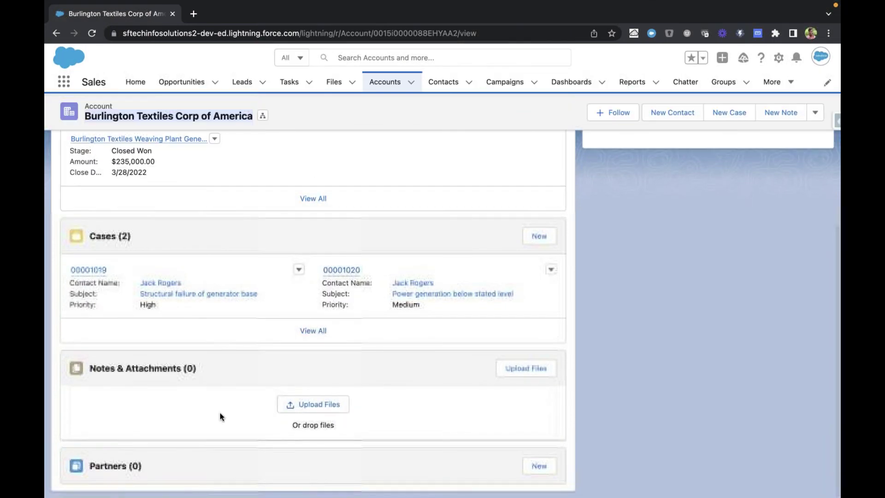
{"action": "scroll", "coordinate": [245, 290], "scroll_direction": "up", "scroll_amount": 1}
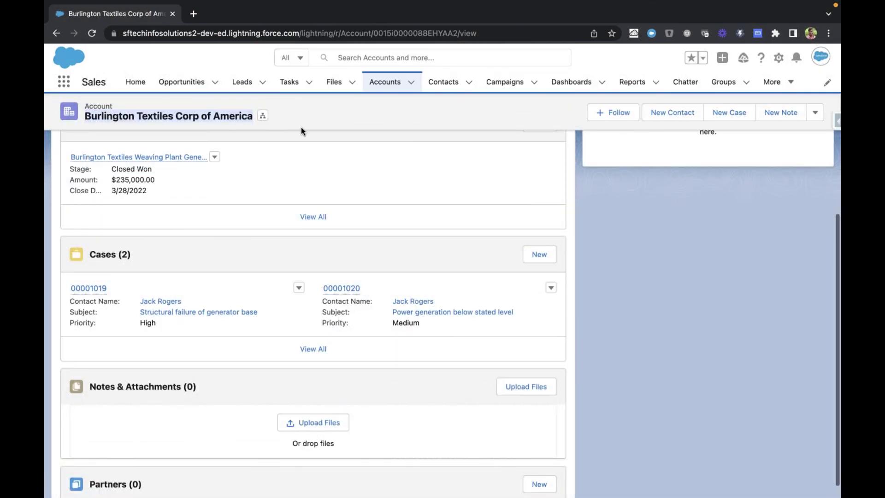
Upload Admin Course Content.pdf from the Downloads folder to the account's Notes & Attachments.
{"action": "left_click", "coordinate": [297, 421]}
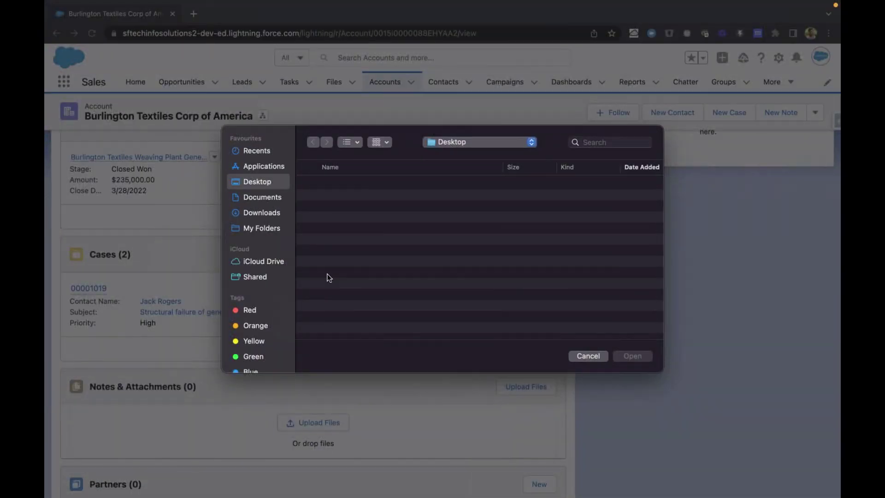
{"action": "left_click", "coordinate": [264, 194]}
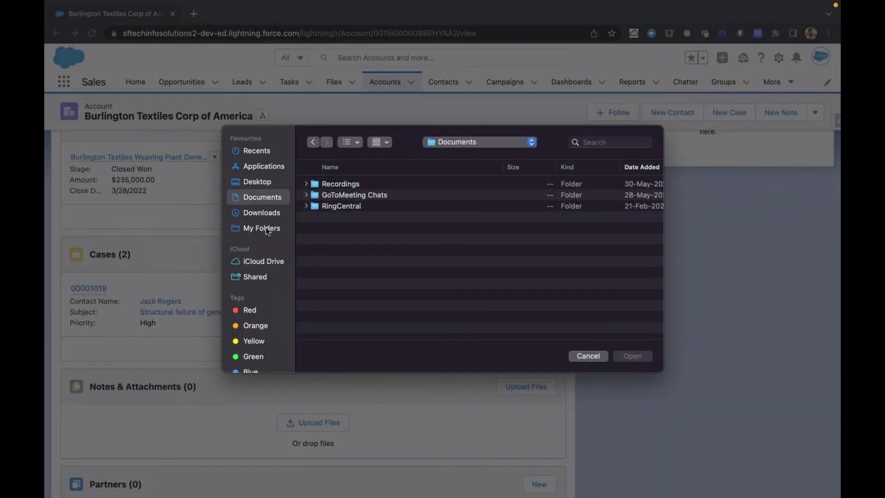
{"action": "left_click", "coordinate": [266, 228]}
{"action": "left_click", "coordinate": [257, 197]}
{"action": "left_click", "coordinate": [260, 215]}
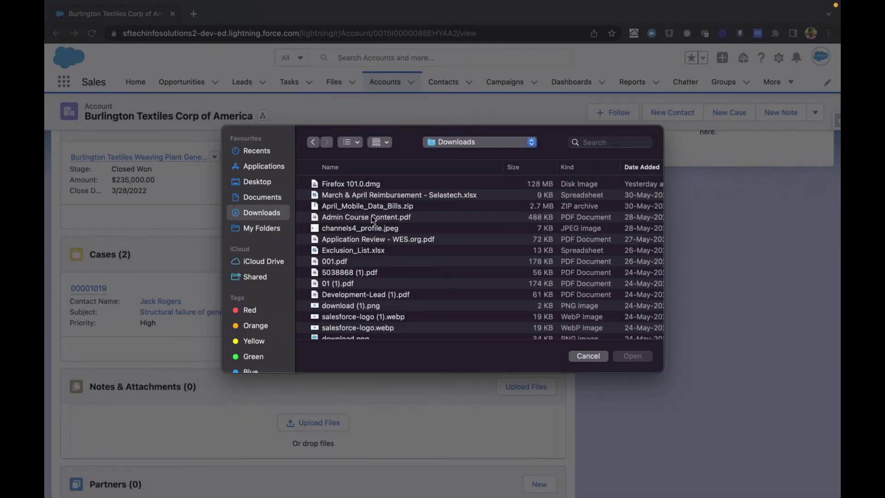
{"action": "scroll", "coordinate": [362, 233], "scroll_direction": "down", "scroll_amount": 2}
{"action": "double_click", "coordinate": [358, 199]}
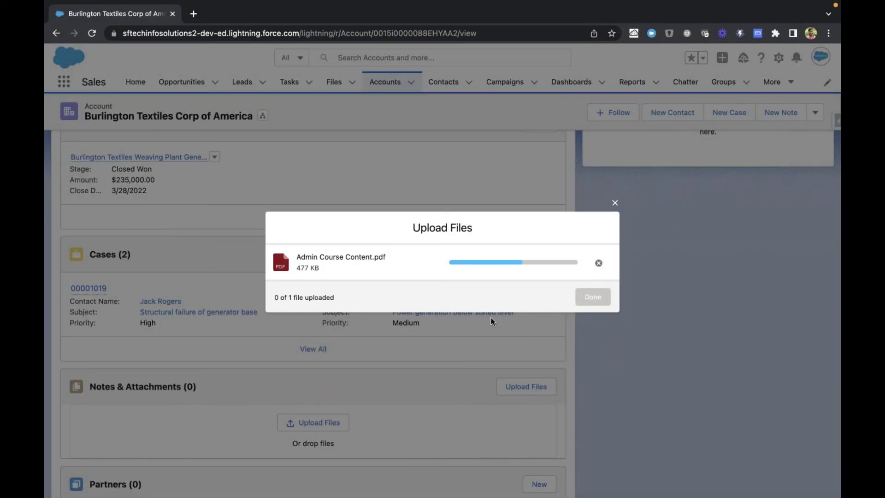
{"action": "left_click", "coordinate": [592, 299]}
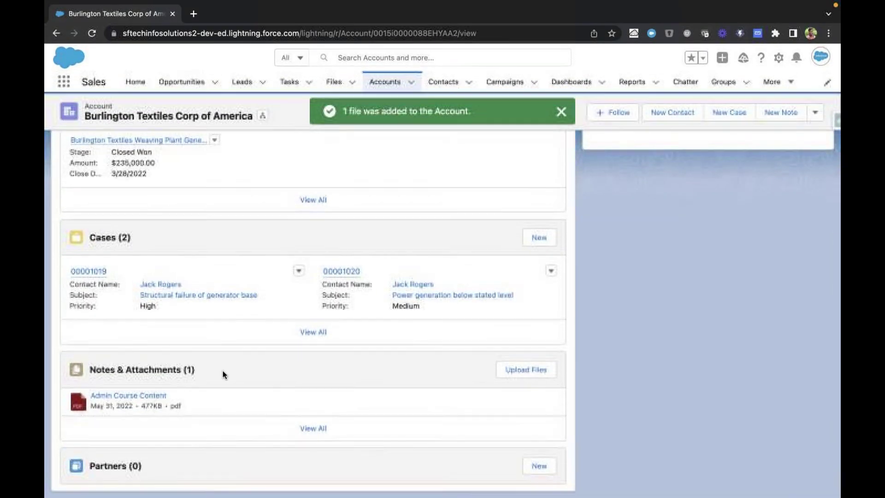
{"action": "scroll", "coordinate": [234, 375], "scroll_direction": "up", "scroll_amount": 7}
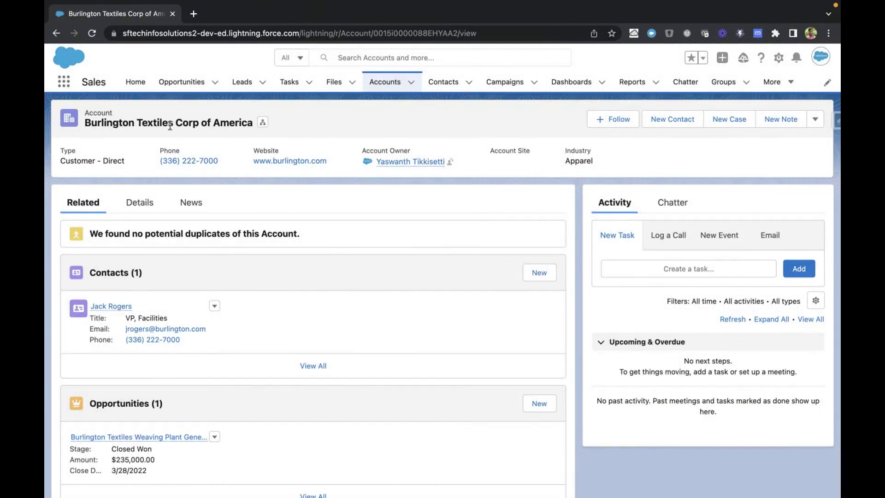
{"action": "scroll", "coordinate": [279, 272], "scroll_direction": "down", "scroll_amount": 2}
{"action": "scroll", "coordinate": [318, 213], "scroll_direction": "up", "scroll_amount": 2}
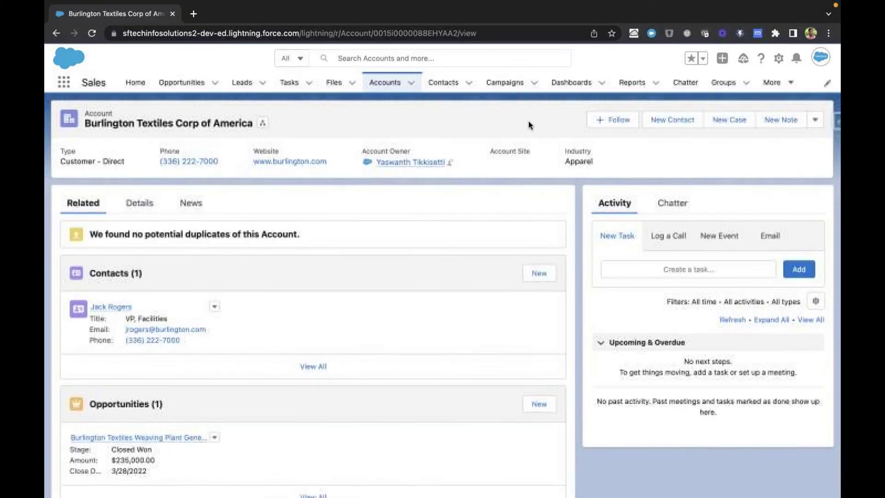
Reorder the Sales app's navigation items so that Accounts comes directly after Home, and save the change.
{"action": "left_click", "coordinate": [827, 84]}
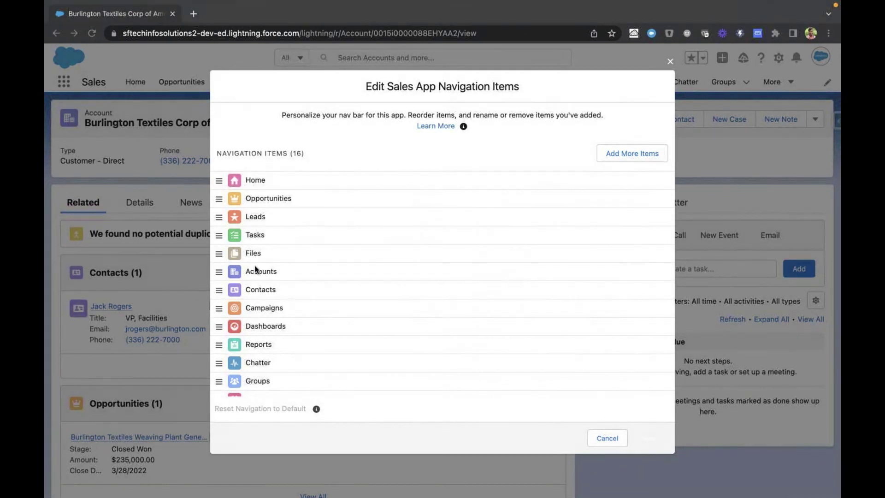
{"action": "left_click", "coordinate": [218, 271]}
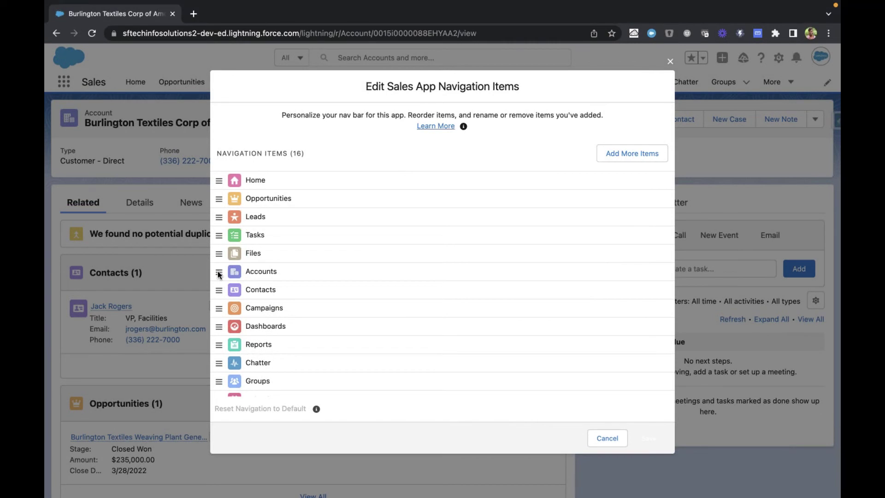
{"action": "left_click_drag", "start_coordinate": [218, 274], "coordinate": [219, 205]}
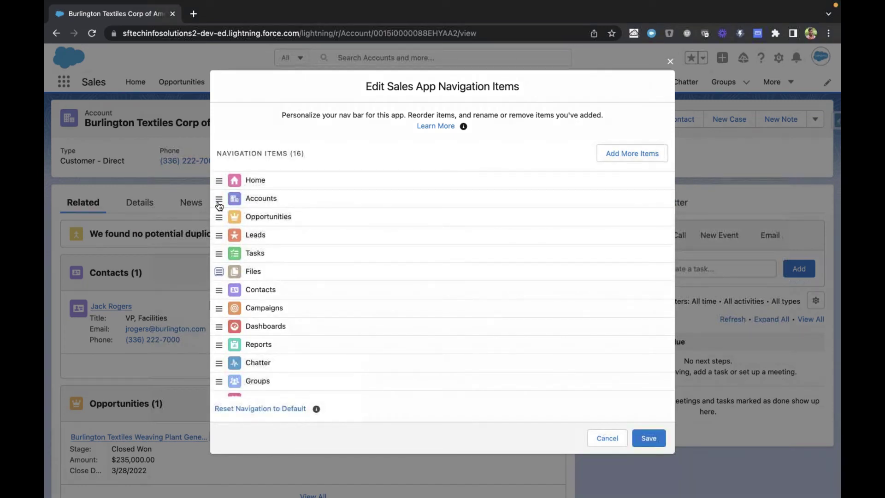
{"action": "scroll", "coordinate": [344, 259], "scroll_direction": "down", "scroll_amount": 3}
{"action": "scroll", "coordinate": [344, 258], "scroll_direction": "up", "scroll_amount": 3}
{"action": "left_click", "coordinate": [632, 156]}
{"action": "left_click", "coordinate": [671, 62]}
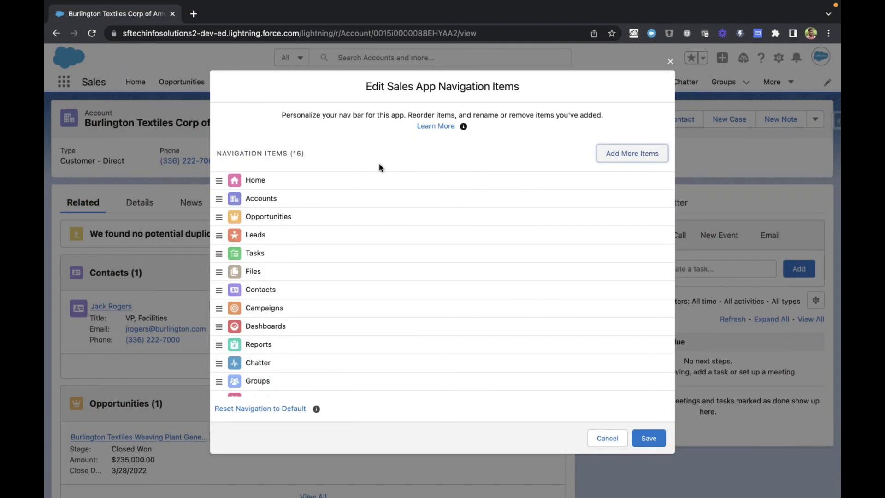
{"action": "left_click", "coordinate": [660, 431]}
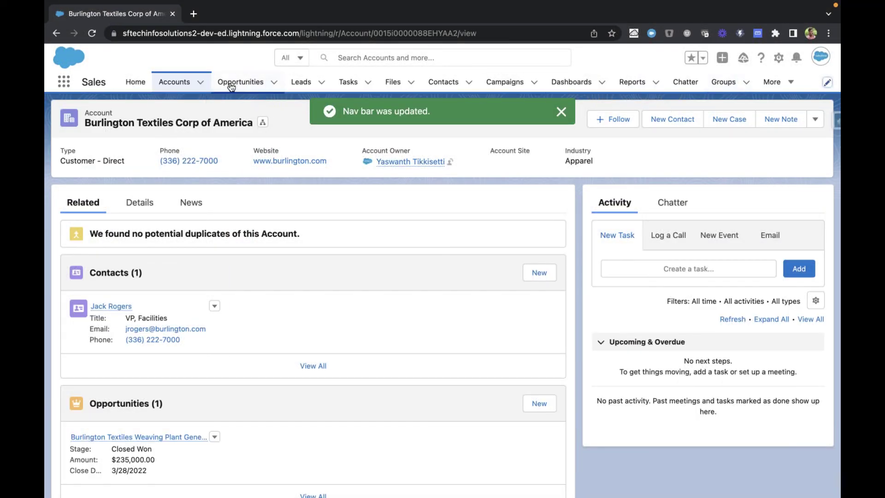
{"action": "left_click", "coordinate": [562, 112]}
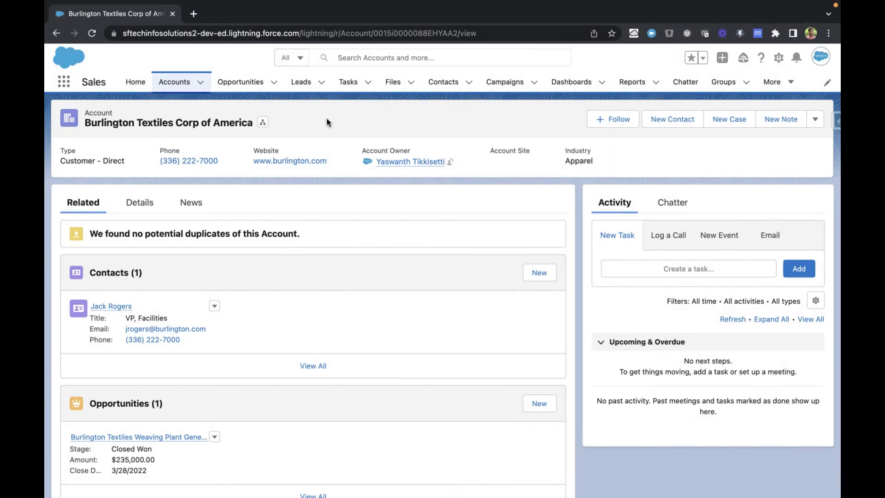
Switch to the Service app.
{"action": "left_click", "coordinate": [64, 82]}
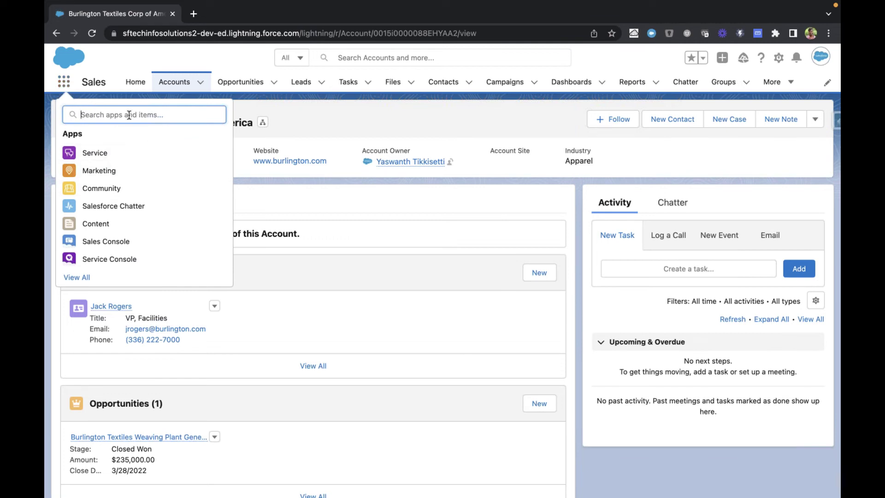
{"action": "left_click", "coordinate": [92, 153]}
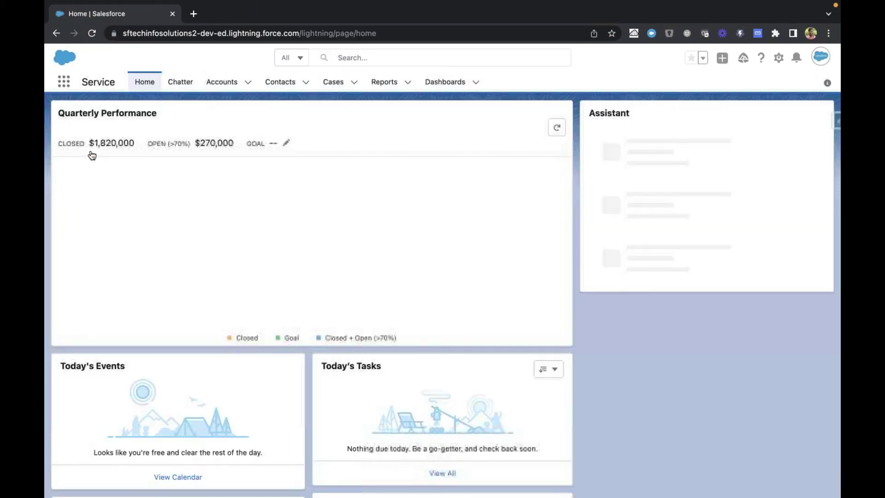
Search the available apps for "sales", look over the full list of apps in the App Launcher, and close it.
{"action": "left_click", "coordinate": [63, 82]}
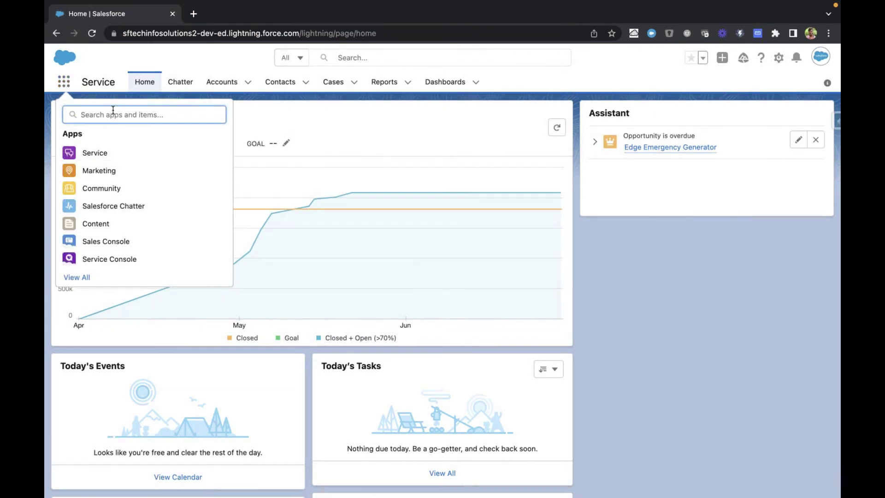
{"action": "type", "text": "sales"}
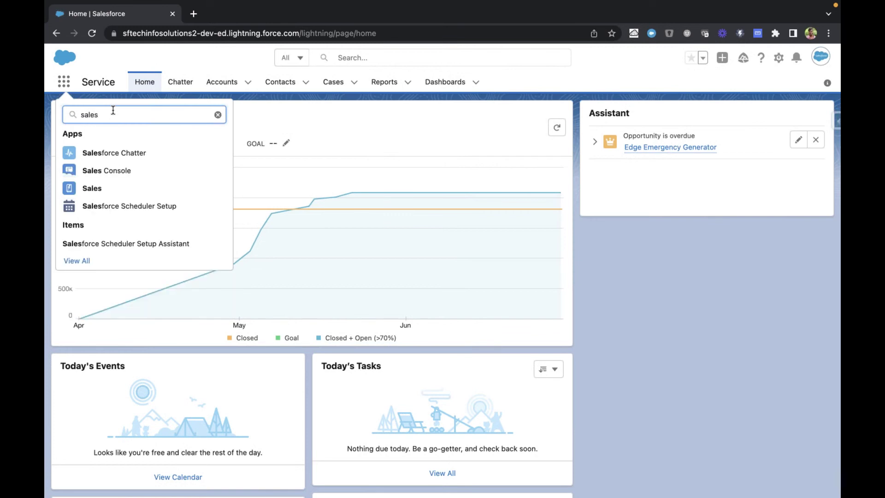
{"action": "key", "text": "BackSpace"}
{"action": "key", "text": "BackSpace"}
{"action": "key", "text": "BackSpace"}
{"action": "key", "text": "BackSpace"}
{"action": "key", "text": "BackSpace"}
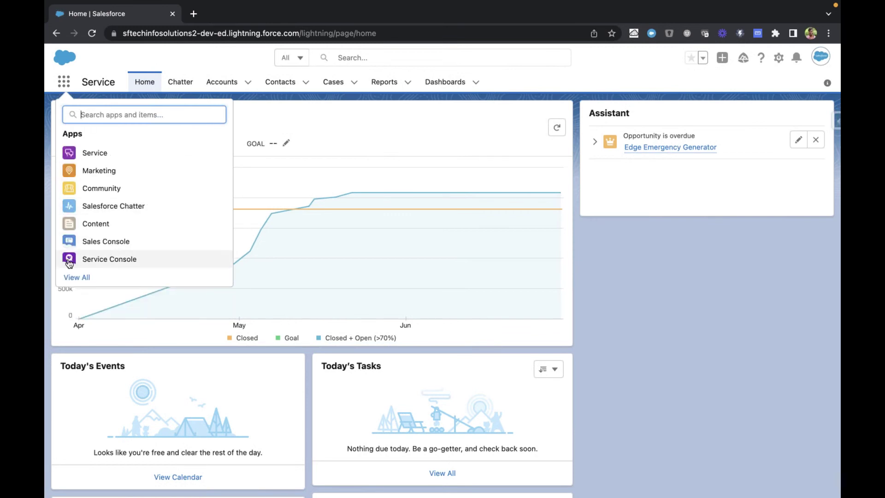
{"action": "left_click", "coordinate": [77, 277]}
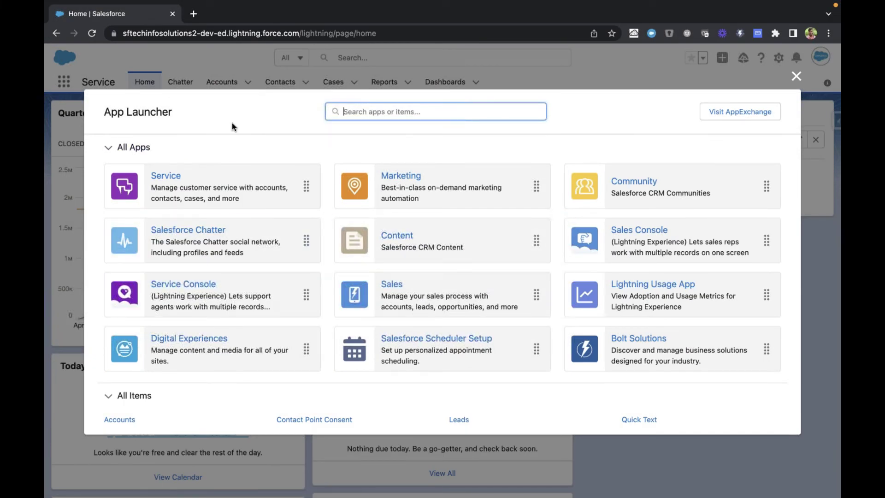
{"action": "left_click", "coordinate": [796, 76]}
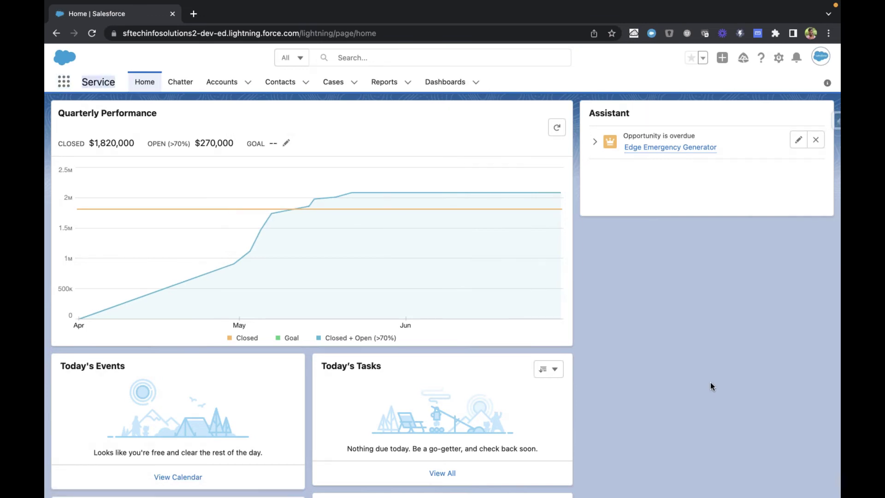
Open the Service app's accounts and display the All Accounts list view.
{"action": "left_click", "coordinate": [221, 86]}
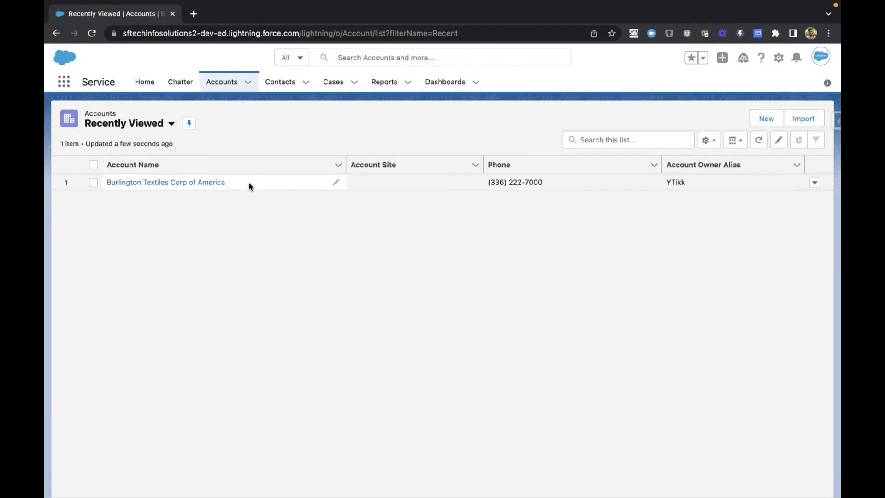
{"action": "left_click", "coordinate": [123, 128]}
{"action": "left_click", "coordinate": [131, 162]}
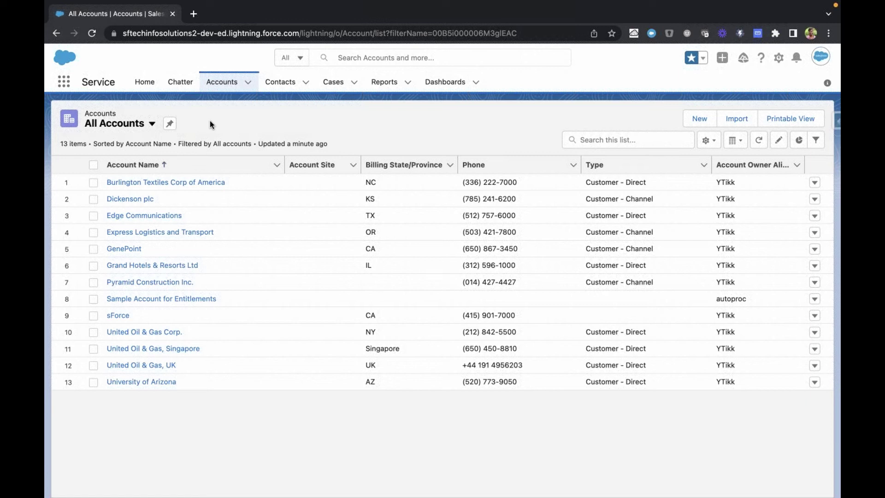
Examine the Service app's name and view its Cases list and recently viewed accounts.
{"action": "left_click_drag", "start_coordinate": [81, 82], "coordinate": [117, 80]}
{"action": "left_click_drag", "start_coordinate": [119, 82], "coordinate": [83, 78]}
{"action": "left_click", "coordinate": [101, 79]}
{"action": "left_click_drag", "start_coordinate": [82, 82], "coordinate": [121, 81]}
{"action": "left_click", "coordinate": [119, 65]}
{"action": "left_click_drag", "start_coordinate": [83, 82], "coordinate": [120, 83]}
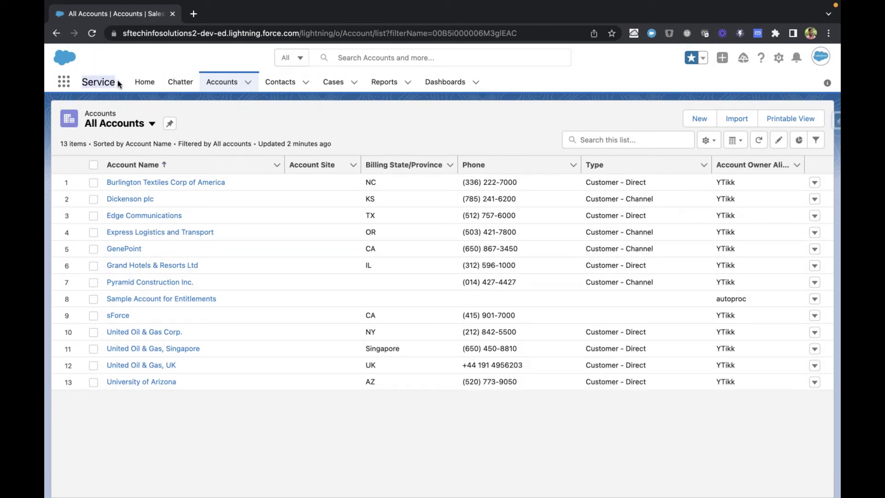
{"action": "left_click", "coordinate": [333, 83]}
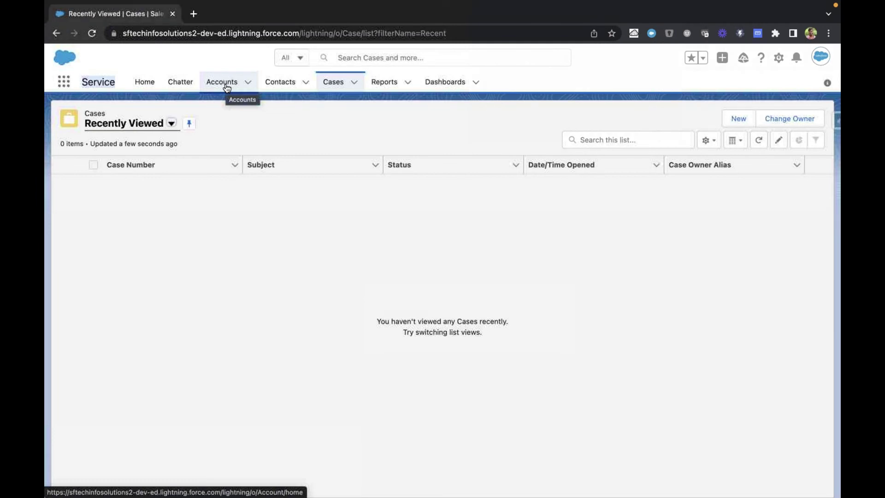
{"action": "left_click", "coordinate": [226, 88]}
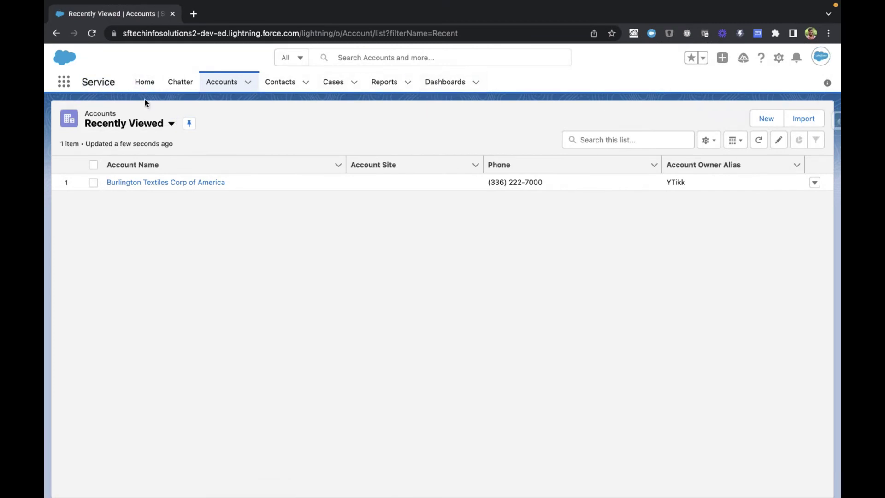
Find the Sales app by searching for "sales", switch to it, and examine its name beside the navigation items.
{"action": "left_click", "coordinate": [64, 82]}
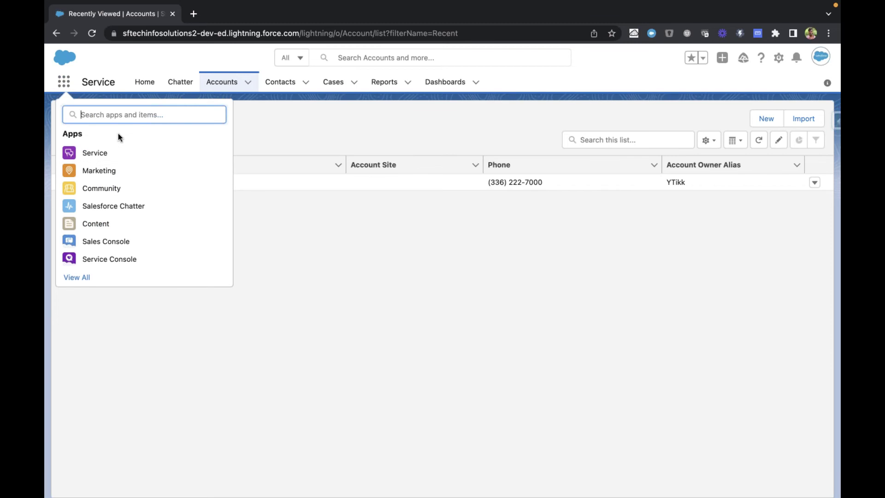
{"action": "type", "text": "sales"}
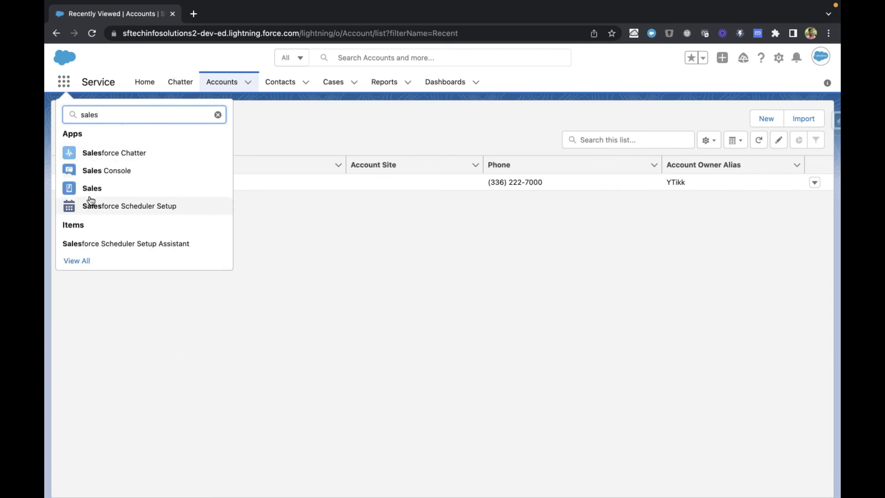
{"action": "left_click", "coordinate": [88, 189]}
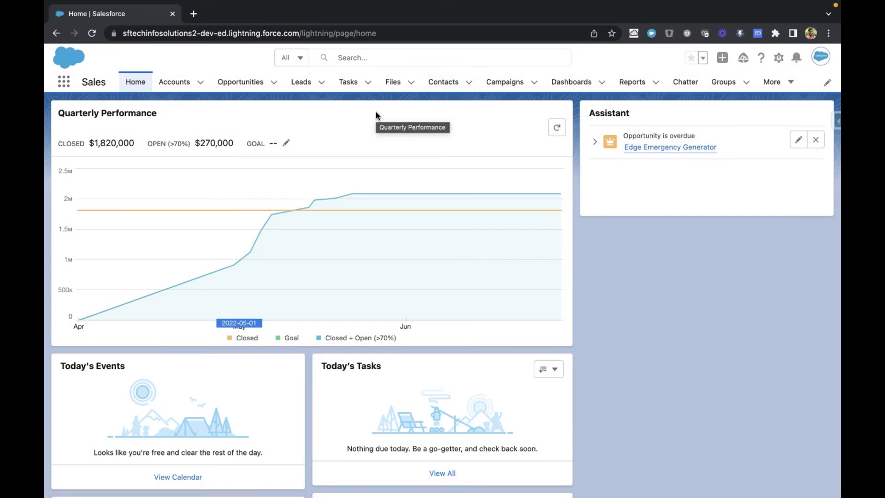
{"action": "double_click", "coordinate": [84, 83]}
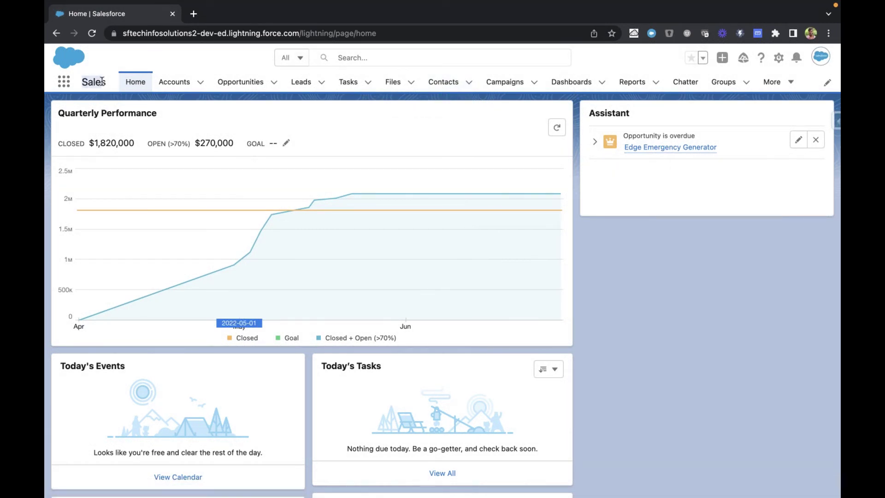
Display the full list of available apps from the Sales app and switch to the Service app.
{"action": "left_click", "coordinate": [197, 124]}
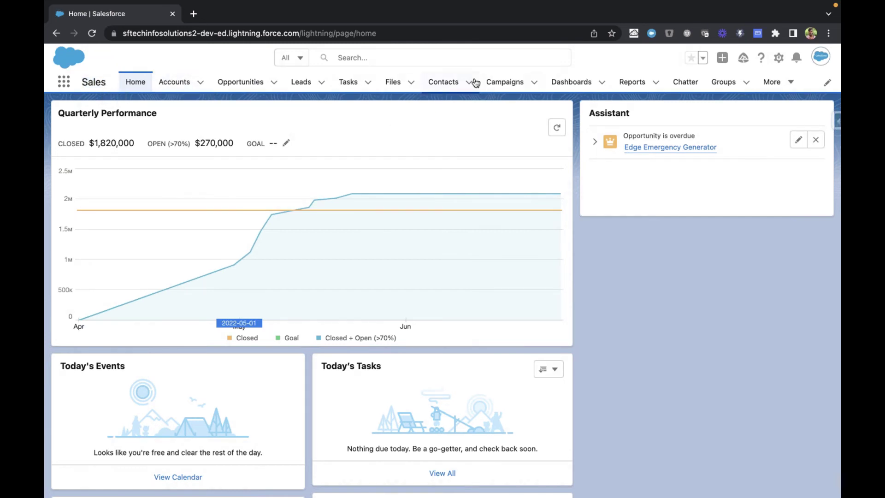
{"action": "left_click", "coordinate": [64, 81]}
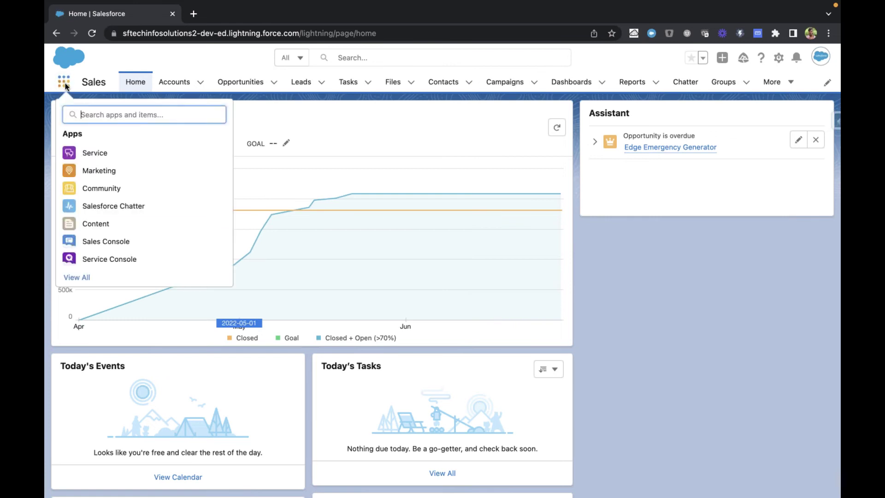
{"action": "left_click", "coordinate": [79, 277]}
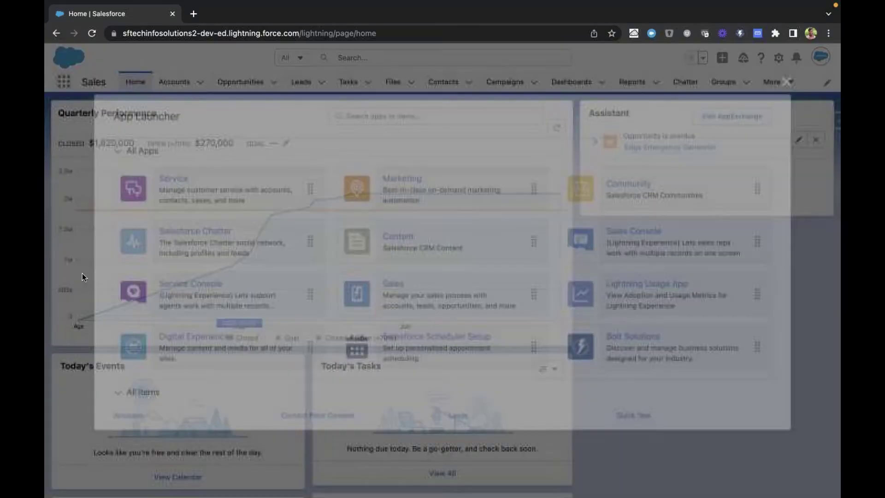
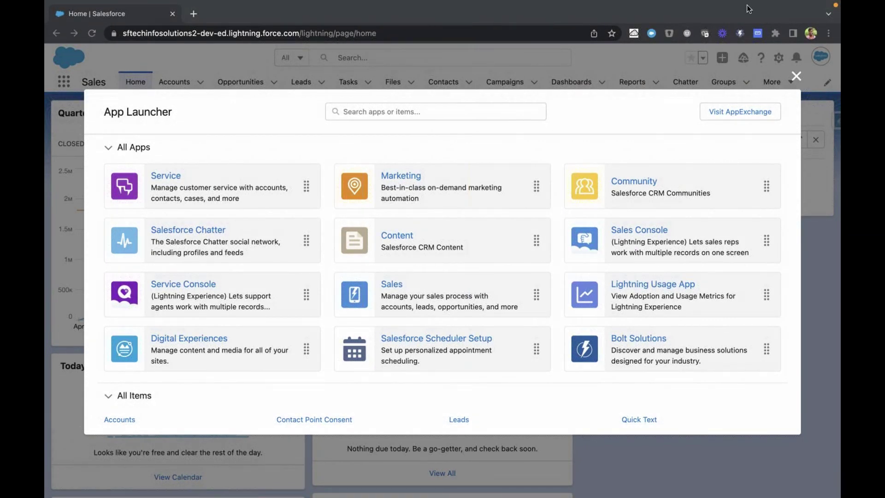
{"action": "left_click", "coordinate": [406, 155]}
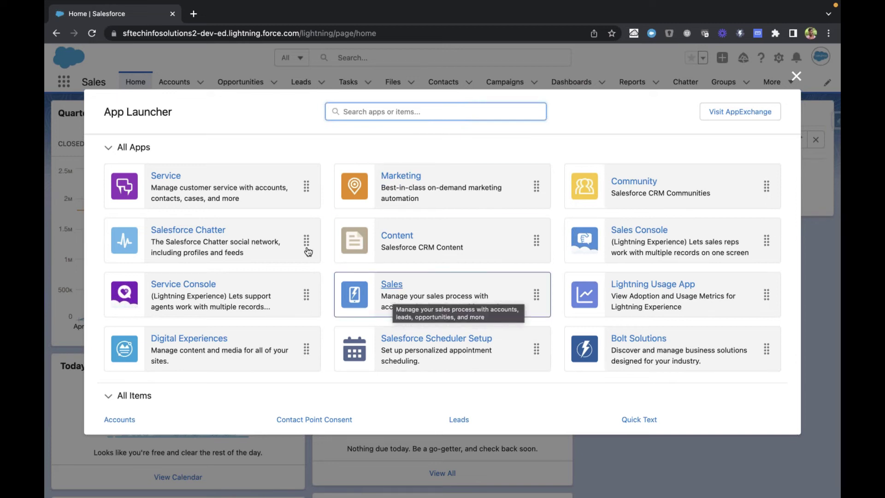
{"action": "left_click", "coordinate": [161, 175]}
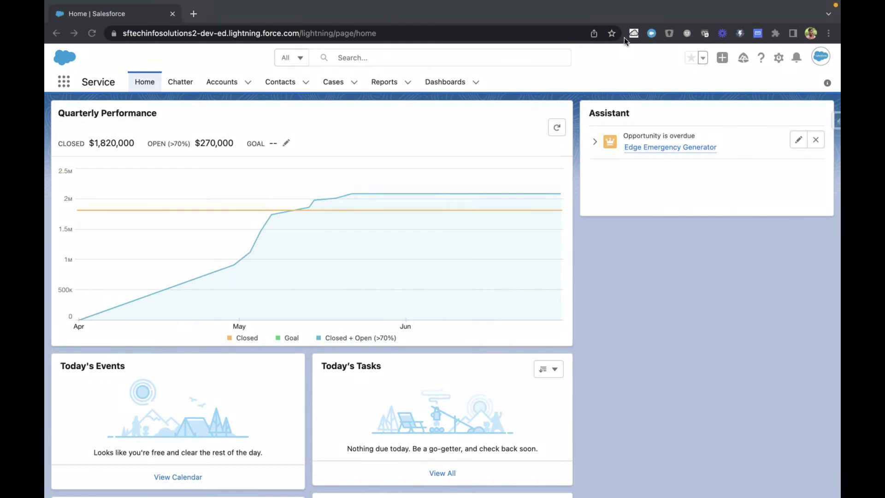
{"action": "left_click", "coordinate": [341, 140]}
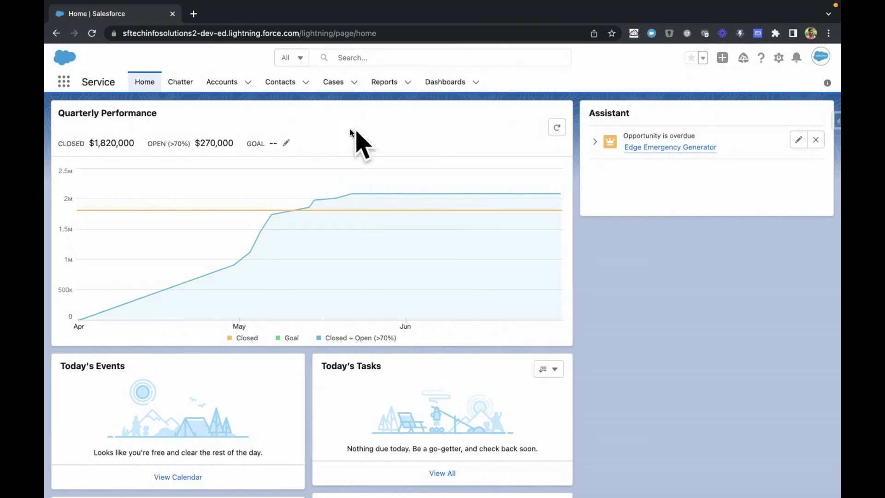
Open Setup for the current app from the Service home page.
{"action": "left_click", "coordinate": [779, 59]}
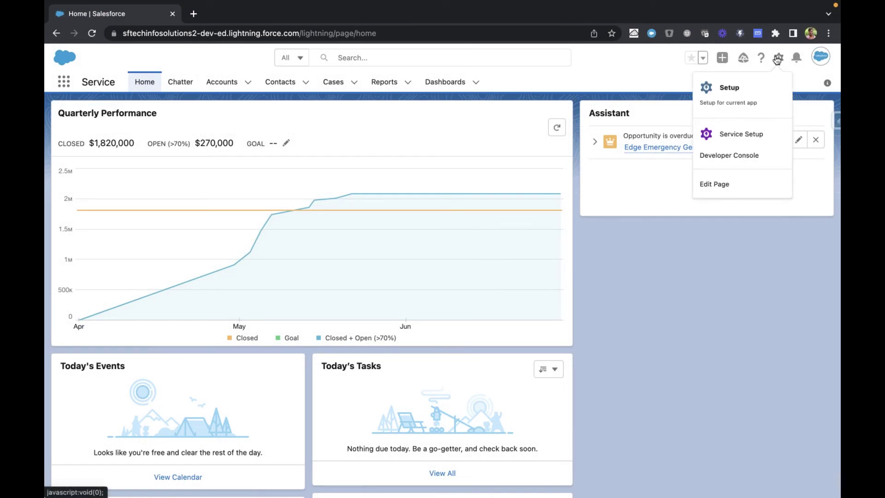
{"action": "left_click", "coordinate": [778, 58]}
{"action": "left_click", "coordinate": [778, 58]}
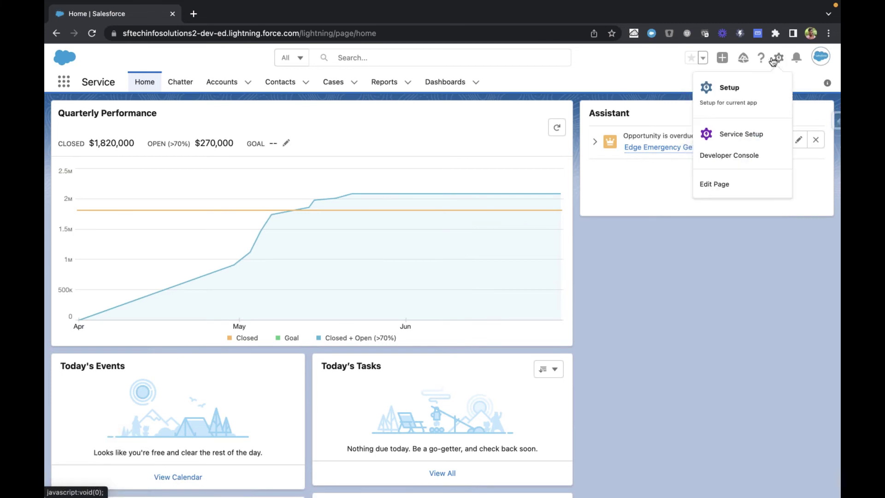
{"action": "left_click", "coordinate": [731, 99]}
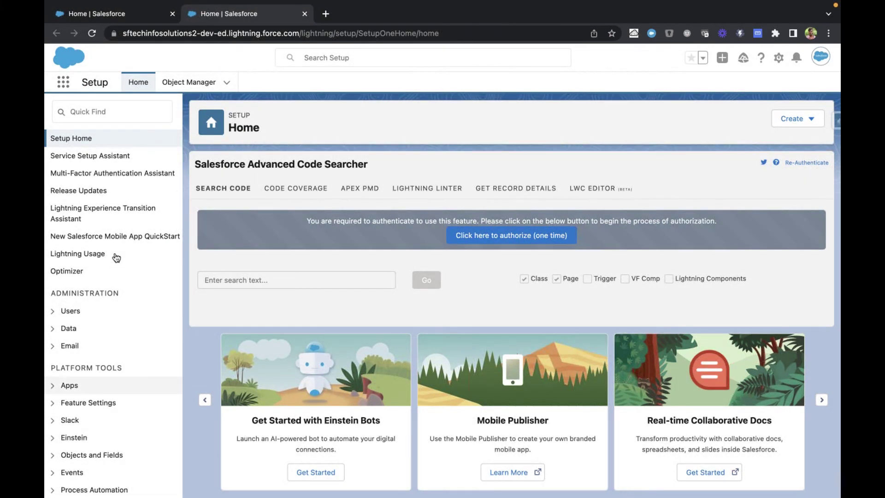
Look through the Setup navigation, including the Administration and Platform Tools categories.
{"action": "scroll", "coordinate": [116, 257], "scroll_direction": "down", "scroll_amount": 5}
{"action": "scroll", "coordinate": [115, 257], "scroll_direction": "down", "scroll_amount": 2}
{"action": "scroll", "coordinate": [87, 395], "scroll_direction": "up", "scroll_amount": 7}
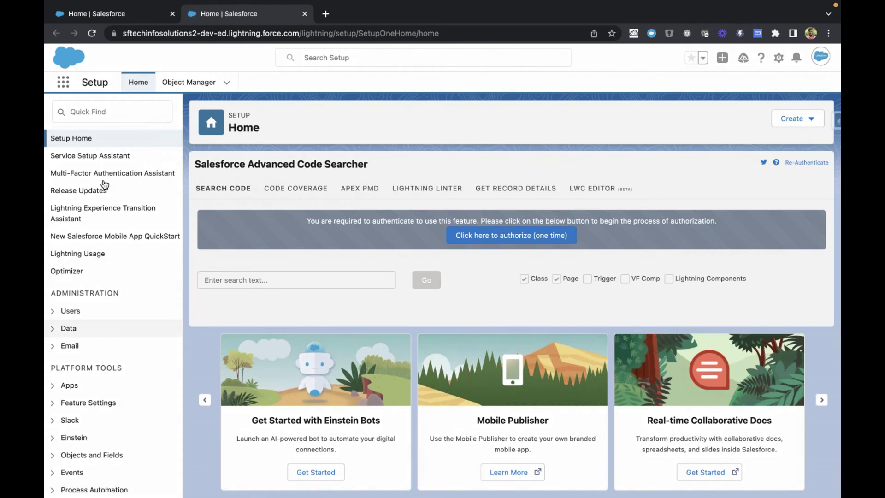
{"action": "scroll", "coordinate": [88, 355], "scroll_direction": "down", "scroll_amount": 4}
{"action": "scroll", "coordinate": [88, 355], "scroll_direction": "up", "scroll_amount": 4}
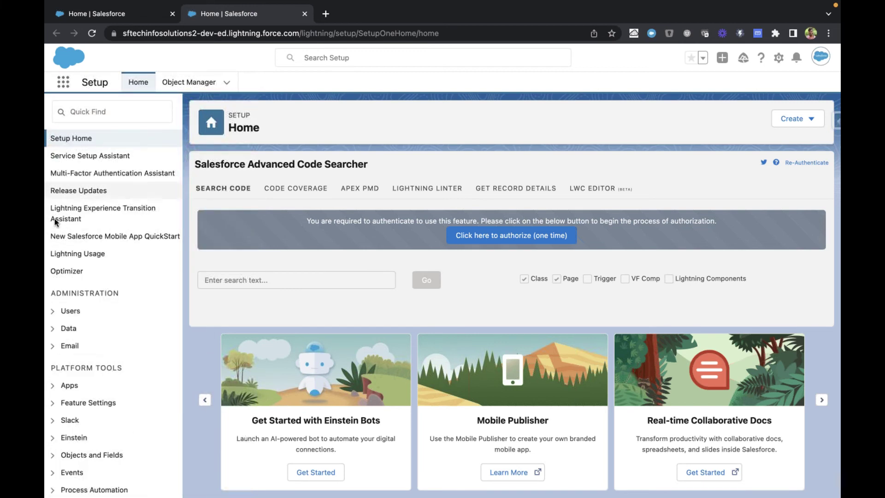
{"action": "scroll", "coordinate": [103, 323], "scroll_direction": "down", "scroll_amount": 3}
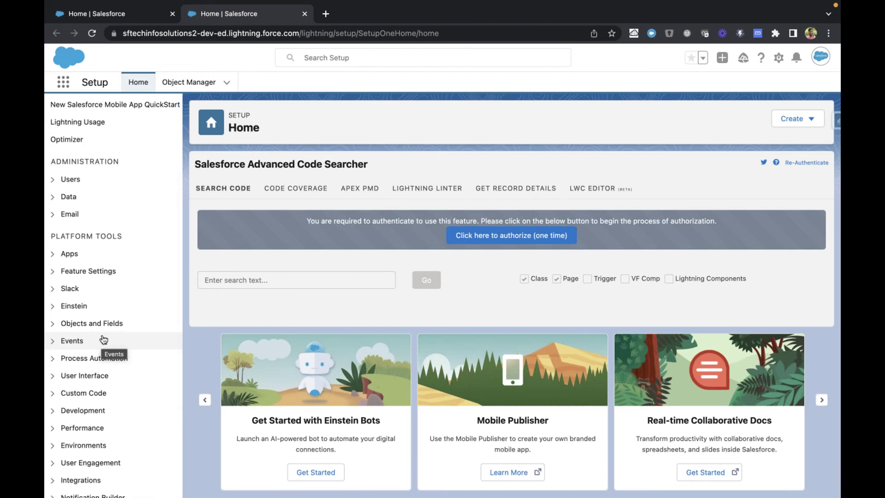
{"action": "scroll", "coordinate": [104, 339], "scroll_direction": "up", "scroll_amount": 3}
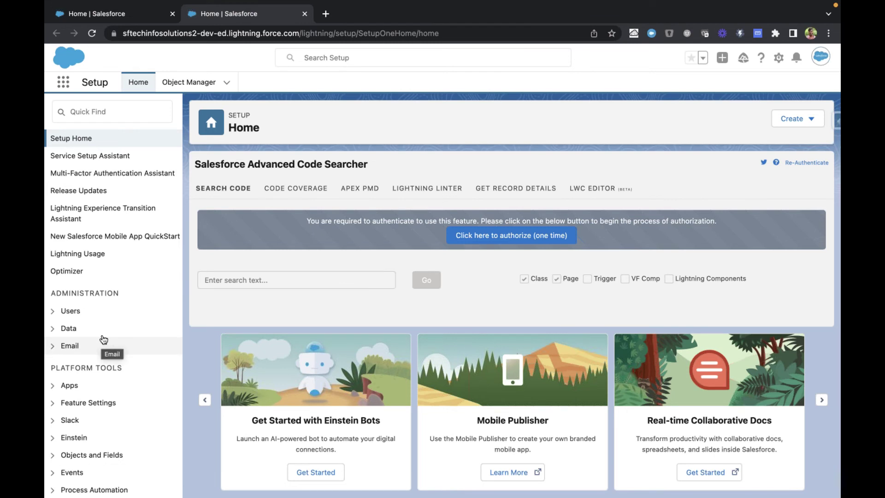
Check the apps offered by the App Launcher in the Service browser tab and return to Setup.
{"action": "left_click", "coordinate": [108, 14]}
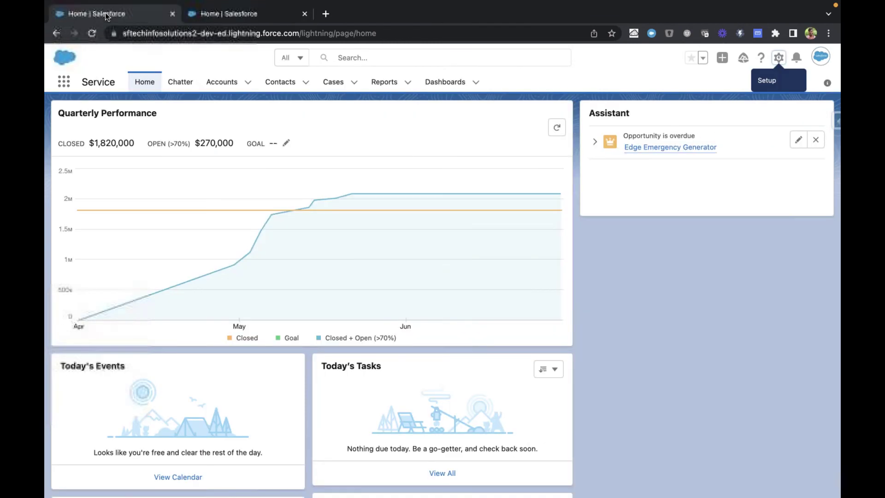
{"action": "left_click", "coordinate": [63, 82]}
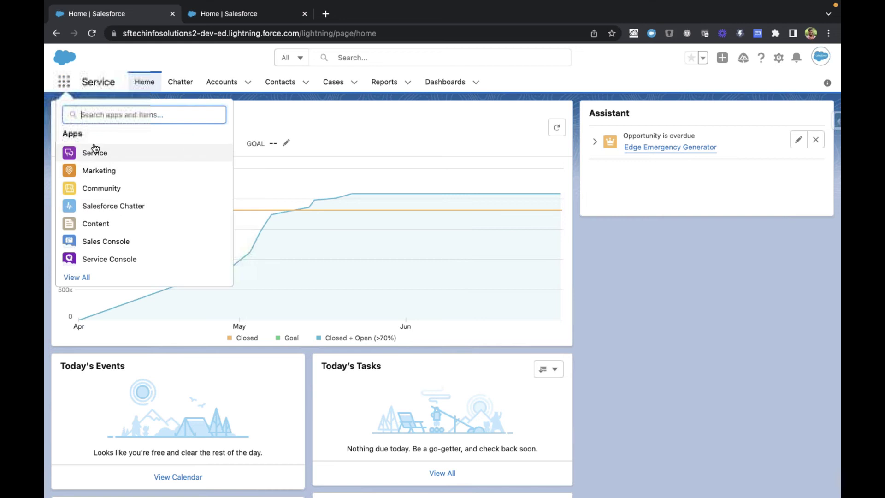
{"action": "left_click", "coordinate": [214, 15]}
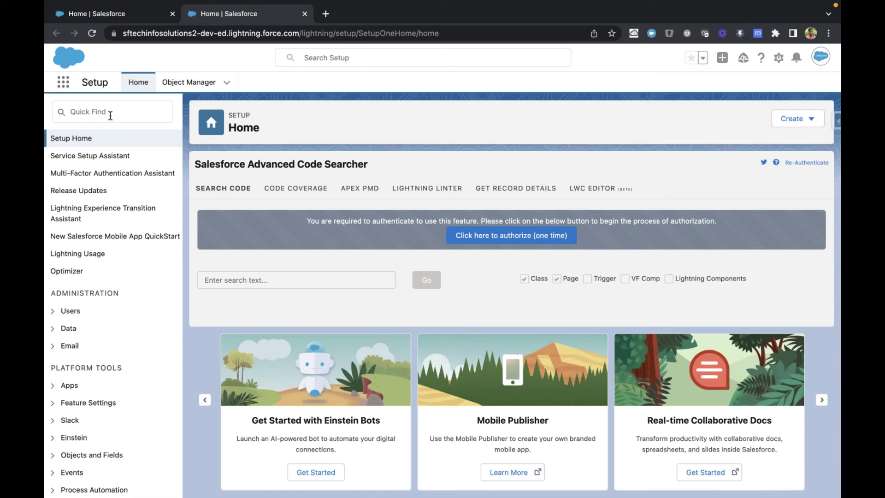
Search the Setup pages for "app m" and clear the search.
{"action": "left_click", "coordinate": [110, 115]}
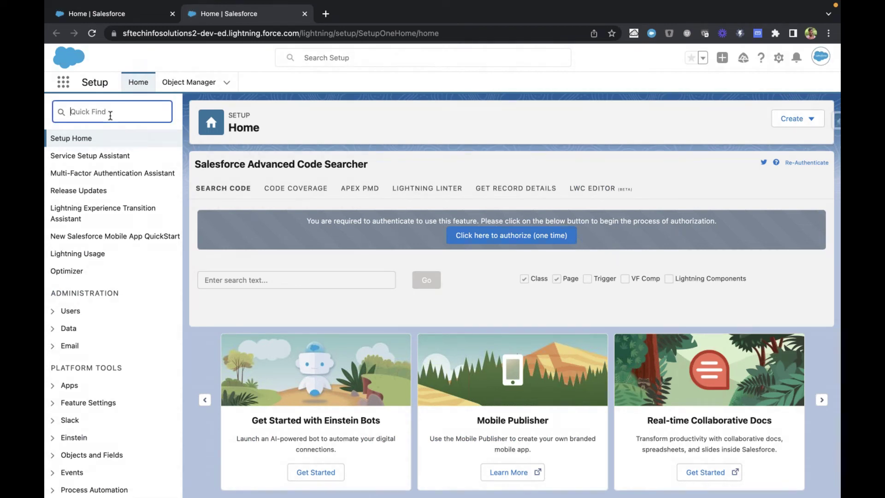
{"action": "type", "text": "app m"}
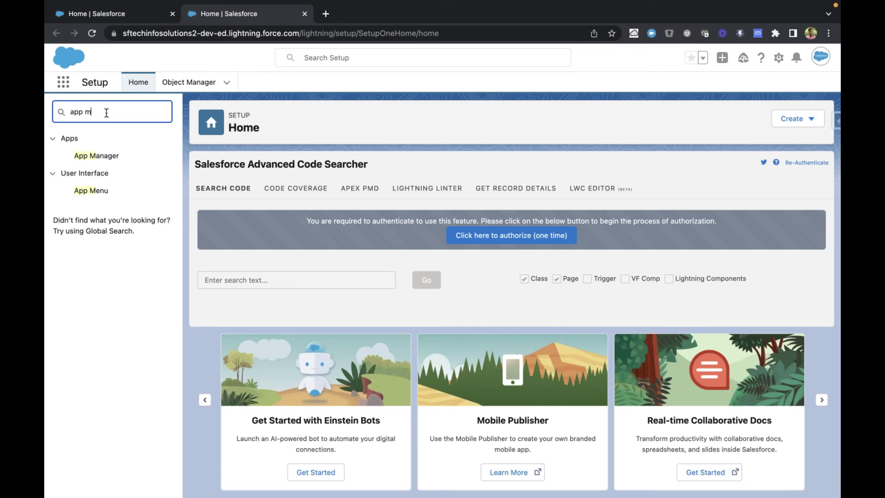
{"action": "double_click", "coordinate": [106, 113]}
{"action": "key", "text": "BackSpace"}
{"action": "key", "text": "BackSpace"}
{"action": "key", "text": "BackSpace"}
{"action": "key", "text": "BackSpace"}
{"action": "key", "text": "BackSpace"}
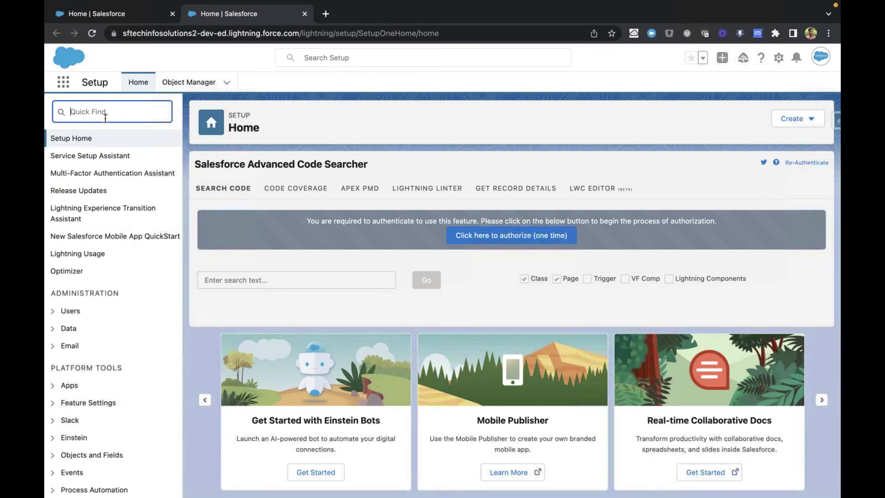
Expand the Apps category under Platform Tools and look over the pages it contains.
{"action": "scroll", "coordinate": [108, 278], "scroll_direction": "down", "scroll_amount": 3}
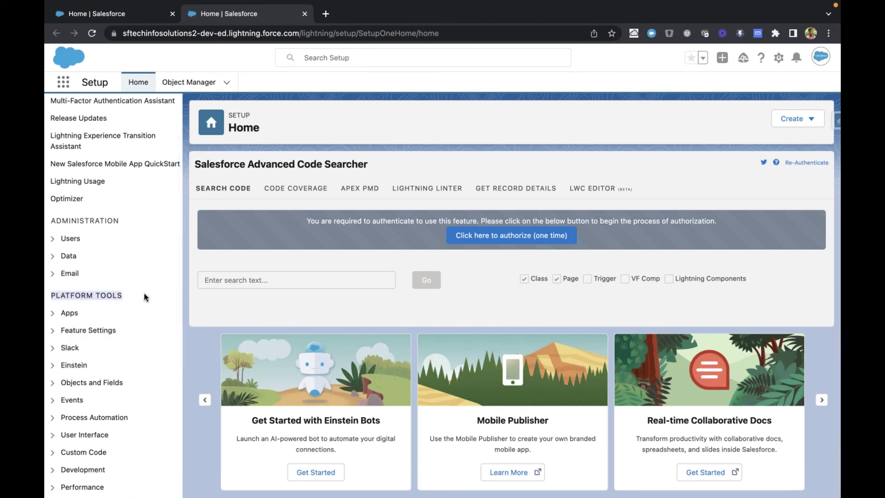
{"action": "left_click", "coordinate": [128, 294]}
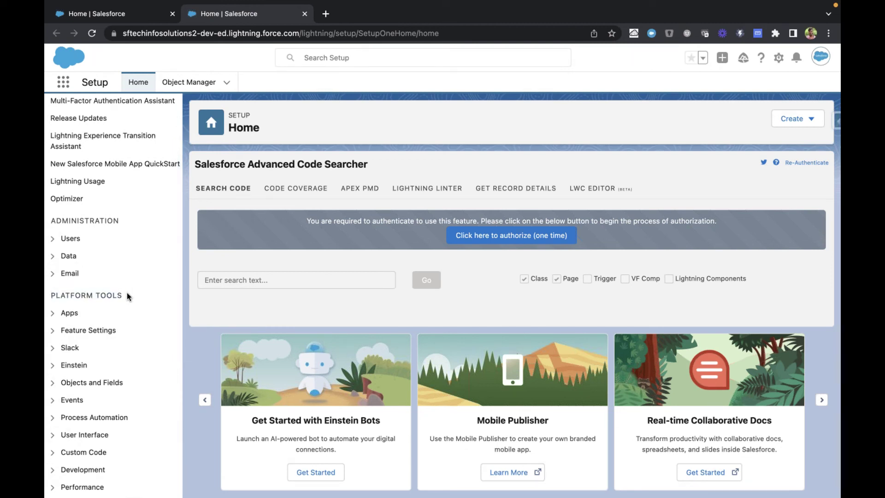
{"action": "left_click", "coordinate": [49, 310]}
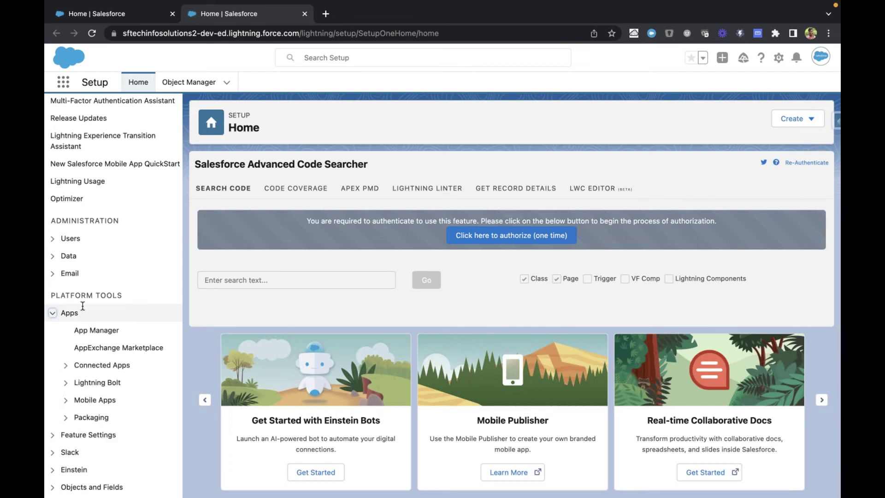
{"action": "scroll", "coordinate": [82, 306], "scroll_direction": "down", "scroll_amount": 1}
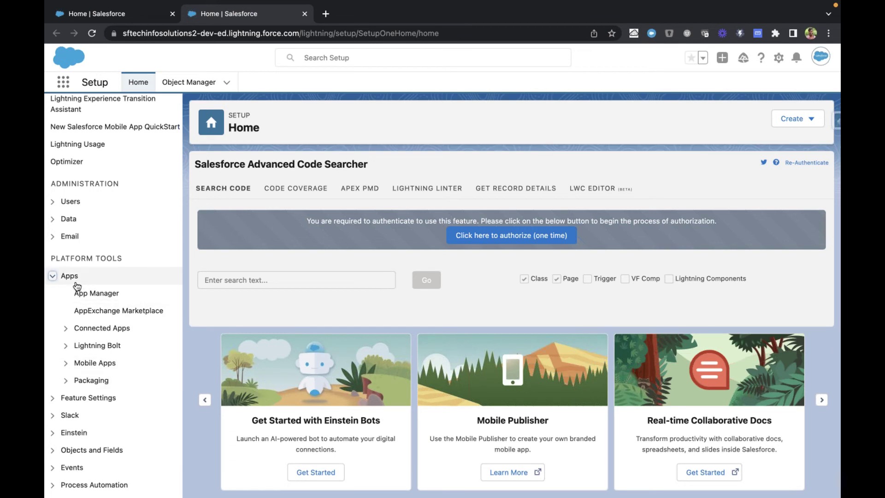
{"action": "scroll", "coordinate": [101, 300], "scroll_direction": "up", "scroll_amount": 3}
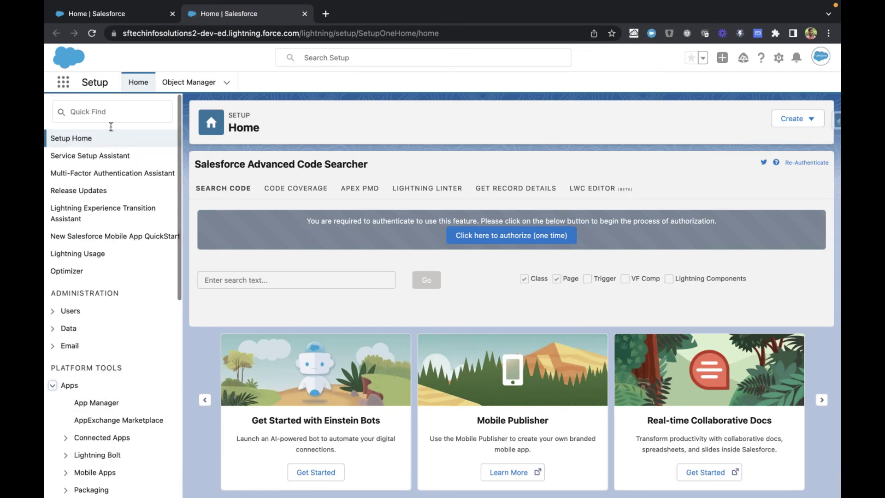
Search the Setup pages for "app ma" and open App Manager.
{"action": "left_click", "coordinate": [103, 115]}
{"action": "type", "text": "app ma"}
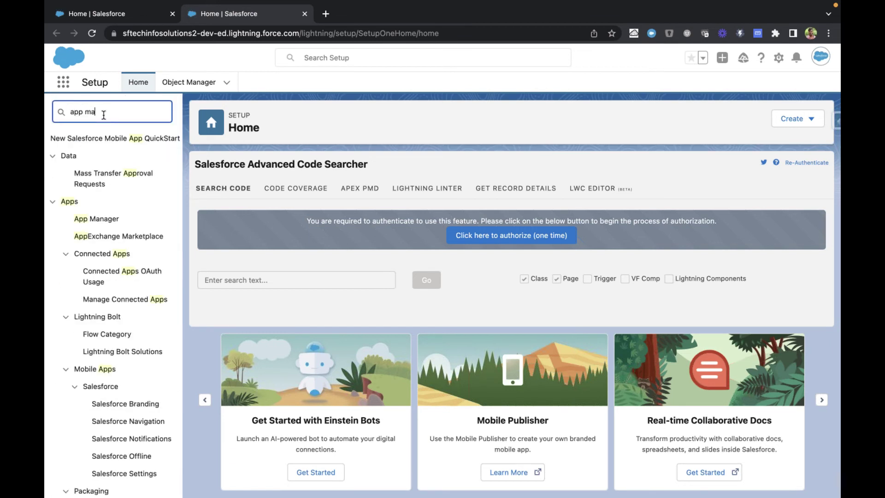
{"action": "left_click", "coordinate": [109, 157]}
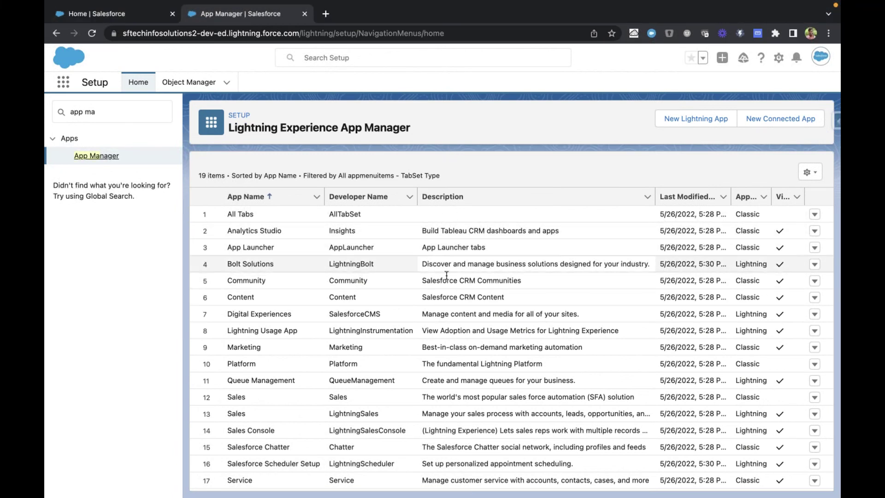
Locate the two Sales apps in the App Manager list and find "Sales" on the page, then close the find bar.
{"action": "scroll", "coordinate": [446, 279], "scroll_direction": "down", "scroll_amount": 1}
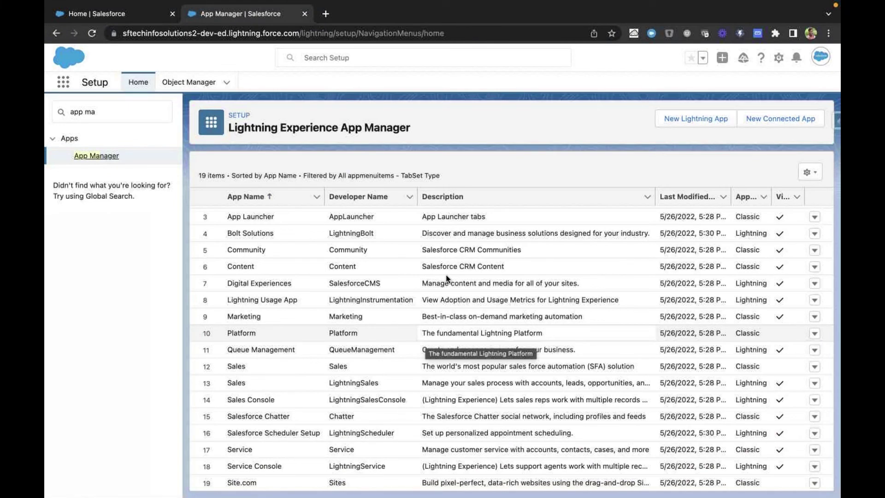
{"action": "left_click", "coordinate": [230, 380]}
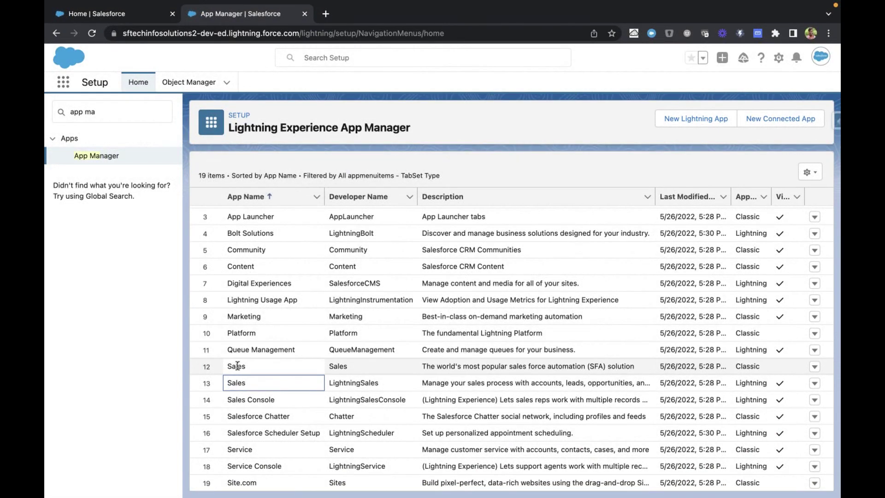
{"action": "left_click", "coordinate": [237, 365]}
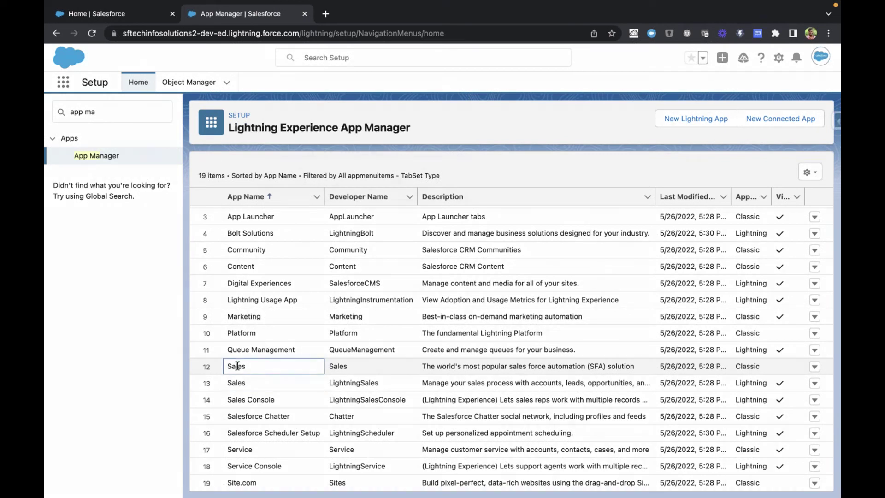
{"action": "key", "text": "super+f"}
{"action": "type", "text": "Sales"}
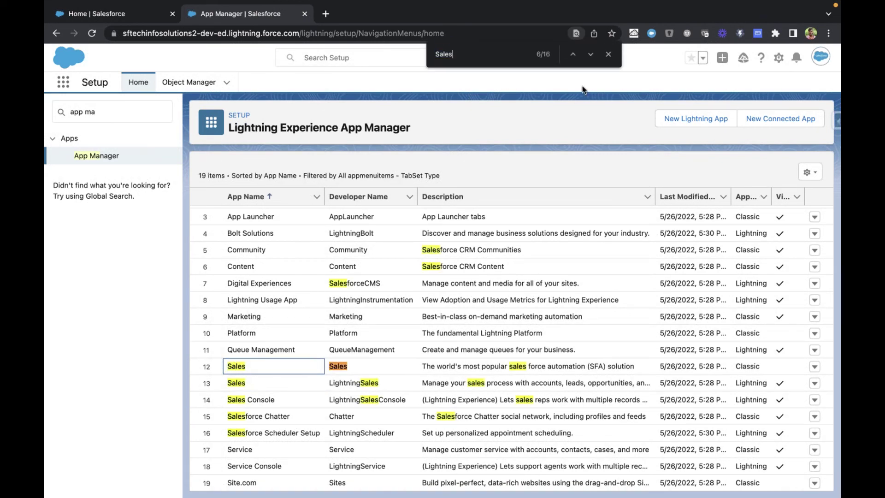
{"action": "left_click", "coordinate": [608, 54]}
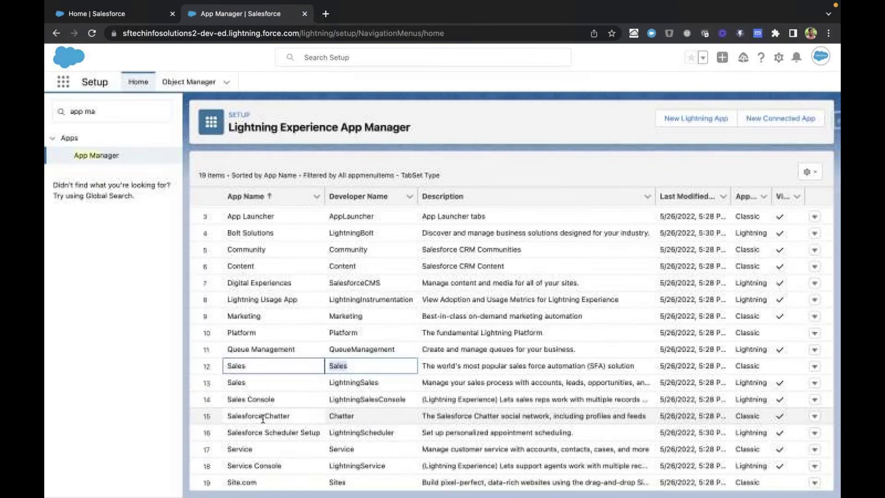
Examine the Service app's entry in the App Manager list and go back over the list of apps.
{"action": "left_click_drag", "start_coordinate": [228, 449], "coordinate": [260, 452]}
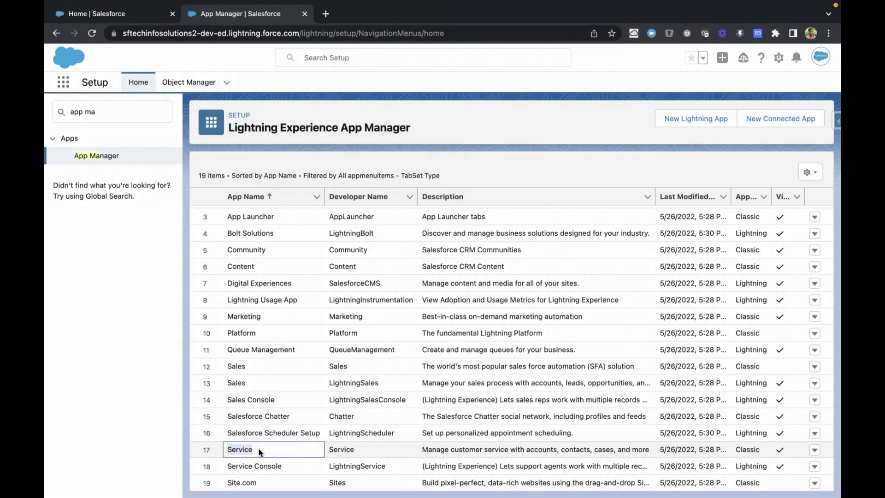
{"action": "left_click", "coordinate": [260, 451]}
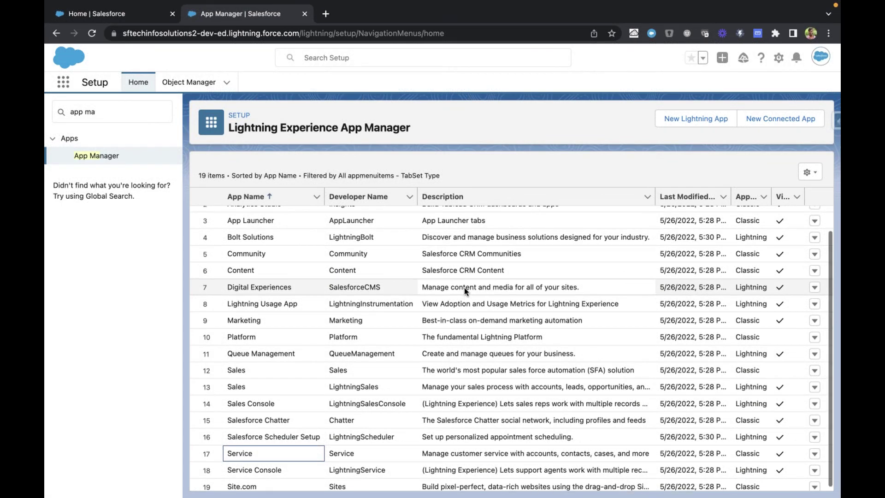
{"action": "scroll", "coordinate": [463, 287], "scroll_direction": "up", "scroll_amount": 2}
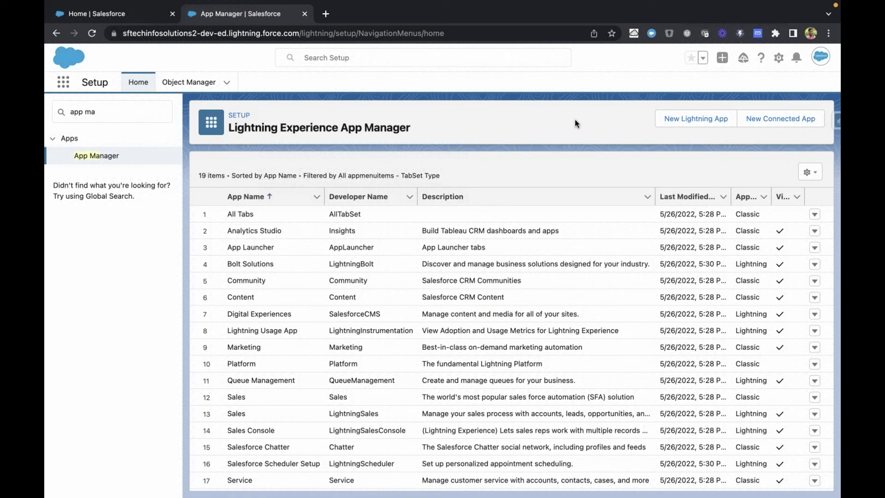
Start a new Lightning app and name it "Sales Rep", letting the developer name fill in automatically.
{"action": "left_click", "coordinate": [695, 130]}
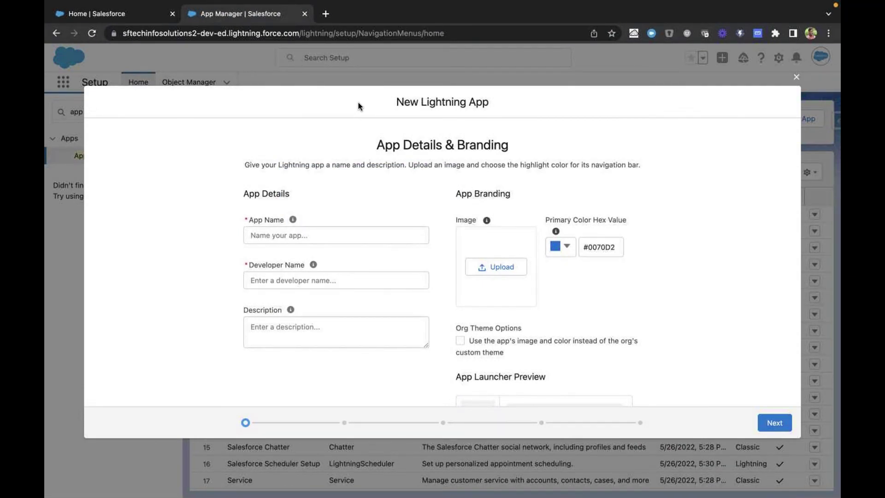
{"action": "left_click", "coordinate": [317, 232]}
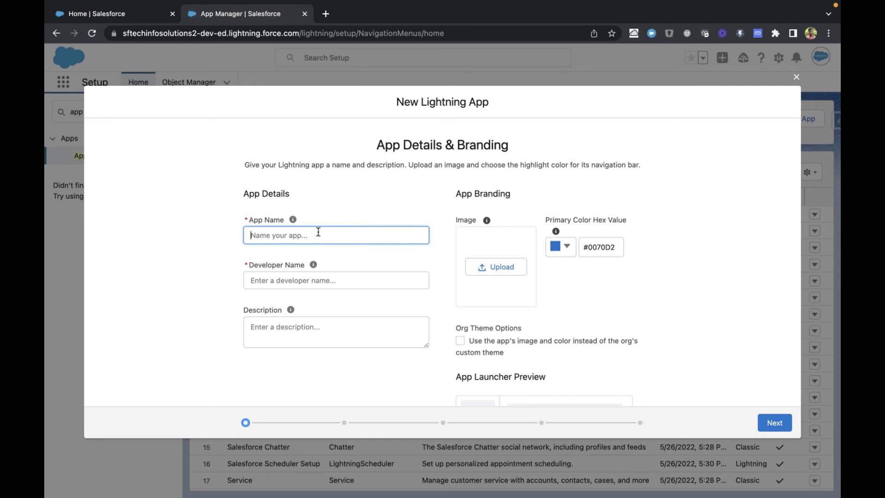
{"action": "type", "text": "Sal"}
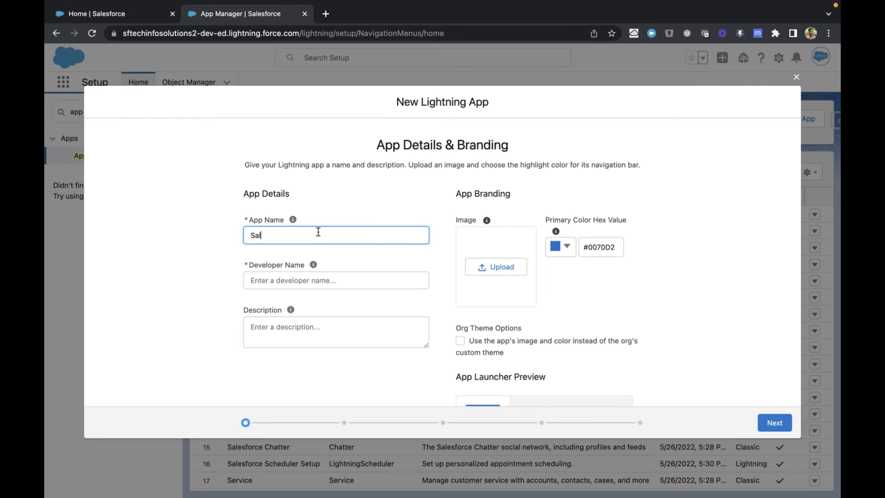
{"action": "type", "text": "es Rep"}
{"action": "left_click", "coordinate": [397, 196]}
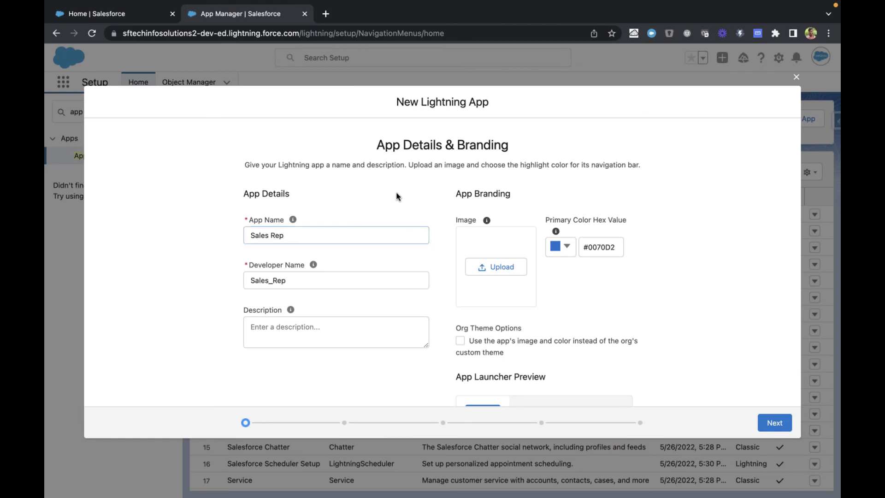
Examine the App Name and Developer Name fields and compare the values they hold.
{"action": "left_click", "coordinate": [253, 266]}
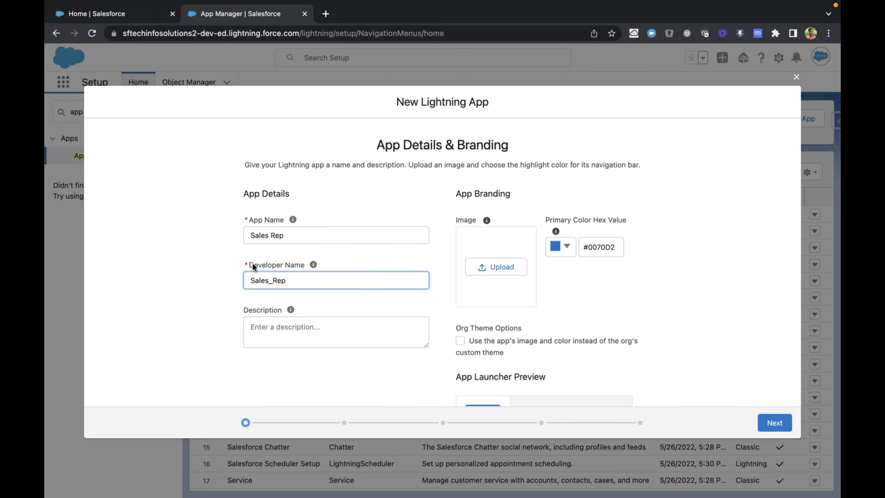
{"action": "left_click_drag", "start_coordinate": [253, 264], "coordinate": [304, 264]}
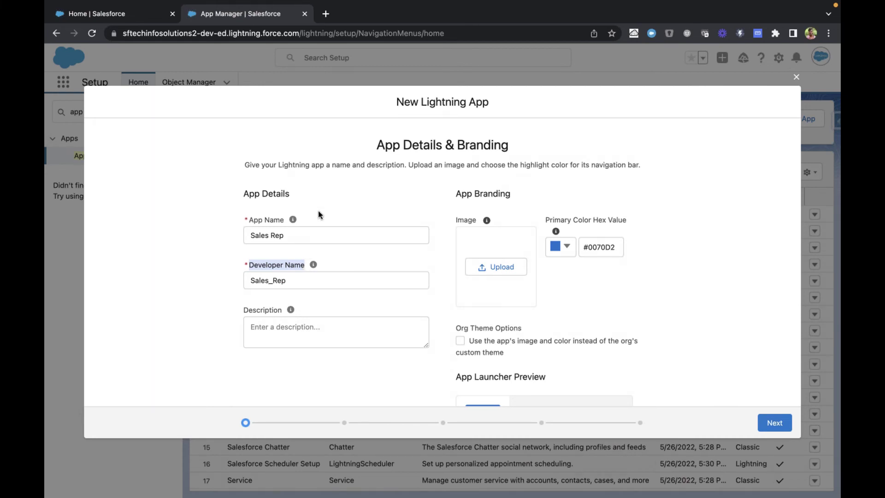
{"action": "left_click", "coordinate": [248, 220]}
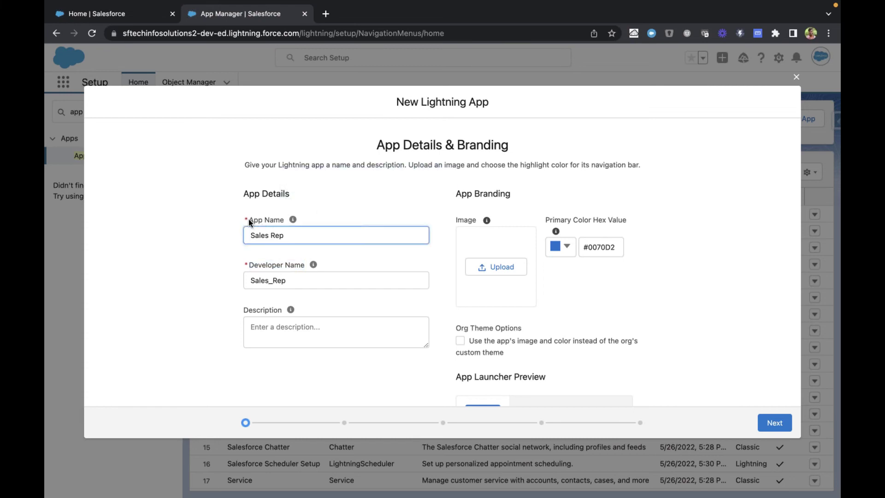
{"action": "left_click_drag", "start_coordinate": [280, 219], "coordinate": [284, 219]}
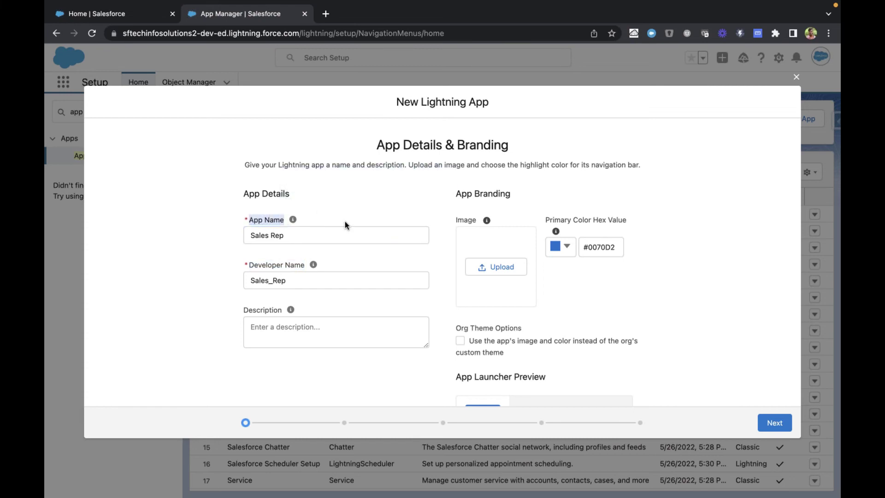
{"action": "left_click_drag", "start_coordinate": [249, 264], "coordinate": [273, 263]}
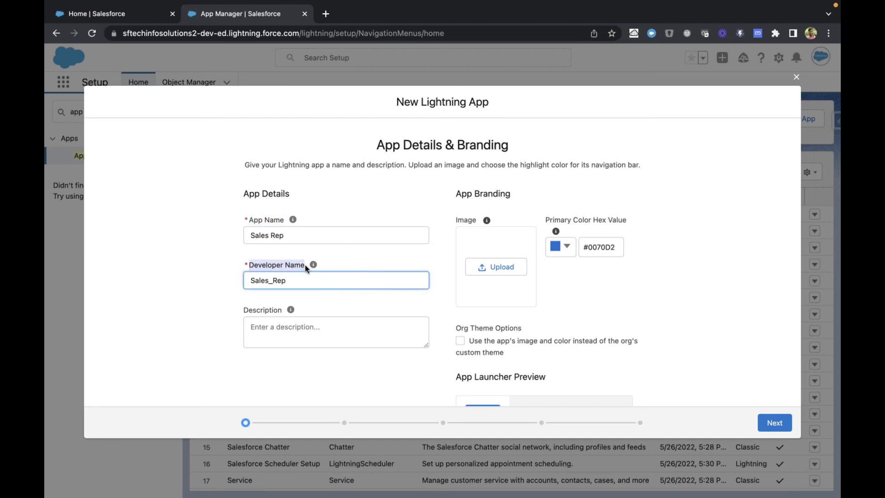
{"action": "left_click_drag", "start_coordinate": [306, 267], "coordinate": [355, 261]}
{"action": "left_click", "coordinate": [358, 261]}
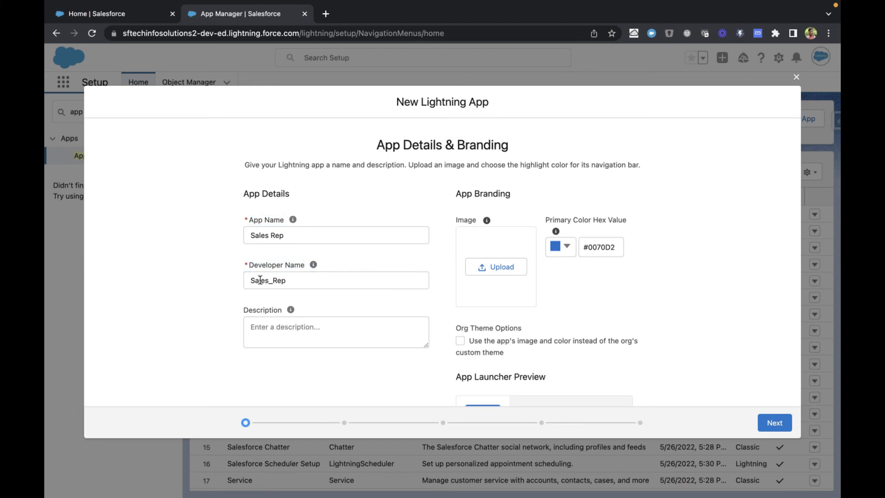
{"action": "left_click_drag", "start_coordinate": [252, 280], "coordinate": [287, 280]}
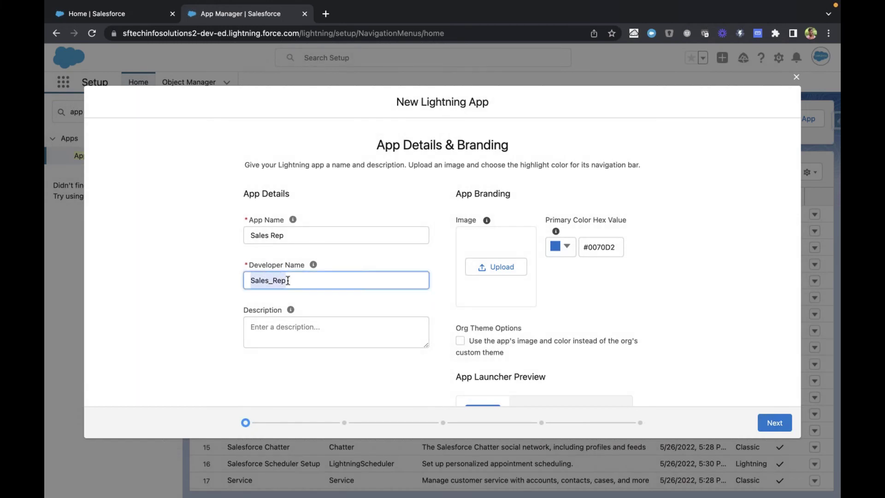
{"action": "left_click", "coordinate": [297, 280]}
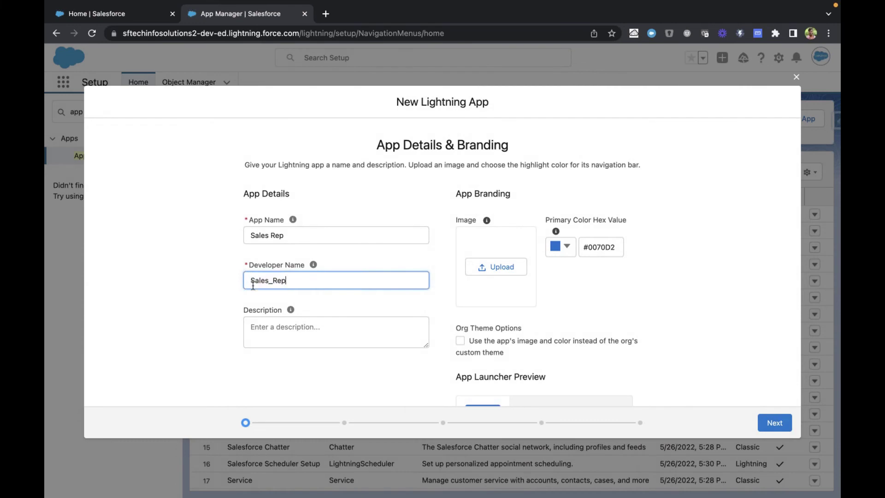
{"action": "left_click", "coordinate": [260, 297]}
Clear the Developer Name and regenerate it by re-entering the end of the App Name "Sales Rep".
{"action": "left_click", "coordinate": [295, 281]}
{"action": "key", "text": "super+a"}
{"action": "key", "text": "BackSpace"}
{"action": "left_click", "coordinate": [303, 228]}
{"action": "type", "text": "p"}
{"action": "key", "text": "Tab"}
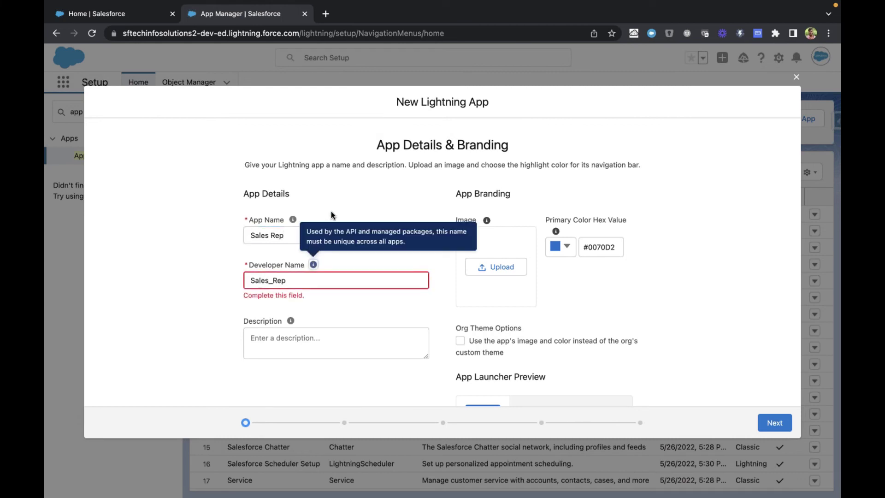
Enter the description "Application for sales Reps" for the new app and check it in the App Launcher preview.
{"action": "left_click", "coordinate": [251, 303]}
{"action": "left_click", "coordinate": [273, 343]}
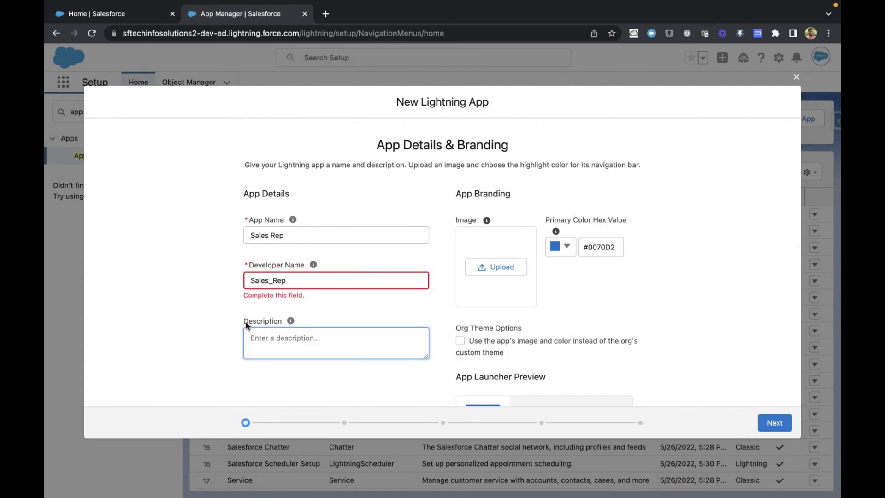
{"action": "left_click_drag", "start_coordinate": [242, 320], "coordinate": [283, 322]}
{"action": "left_click", "coordinate": [288, 335]}
{"action": "type", "text": "Application for sales Reps"}
{"action": "scroll", "coordinate": [547, 320], "scroll_direction": "down", "scroll_amount": 3}
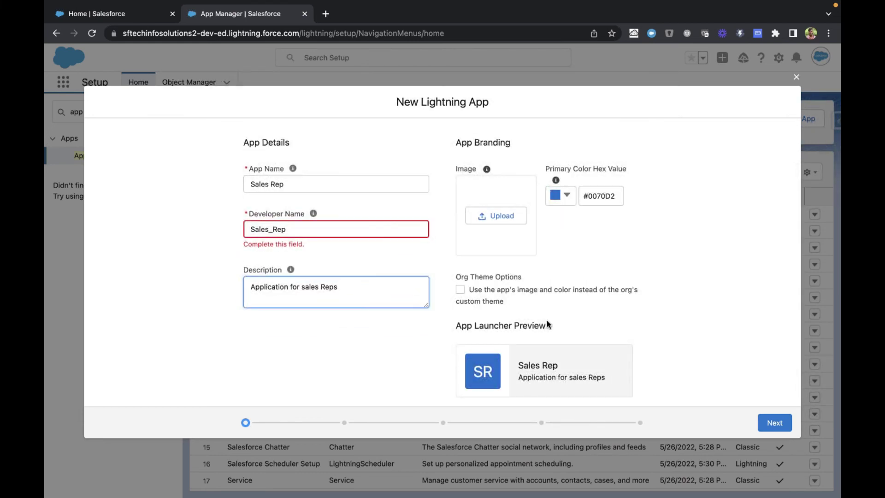
{"action": "scroll", "coordinate": [546, 322], "scroll_direction": "up", "scroll_amount": 1}
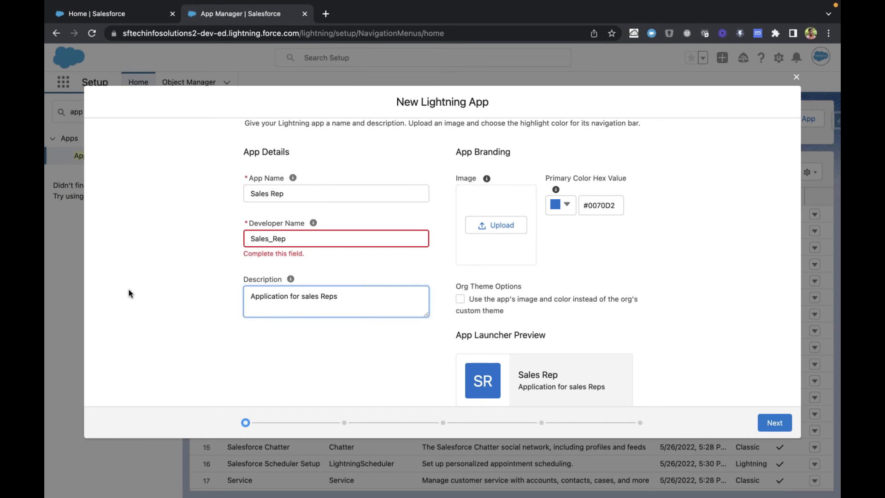
Revalidate the Developer Name field by selecting its value and leaving the field without editing it.
{"action": "left_click", "coordinate": [297, 240]}
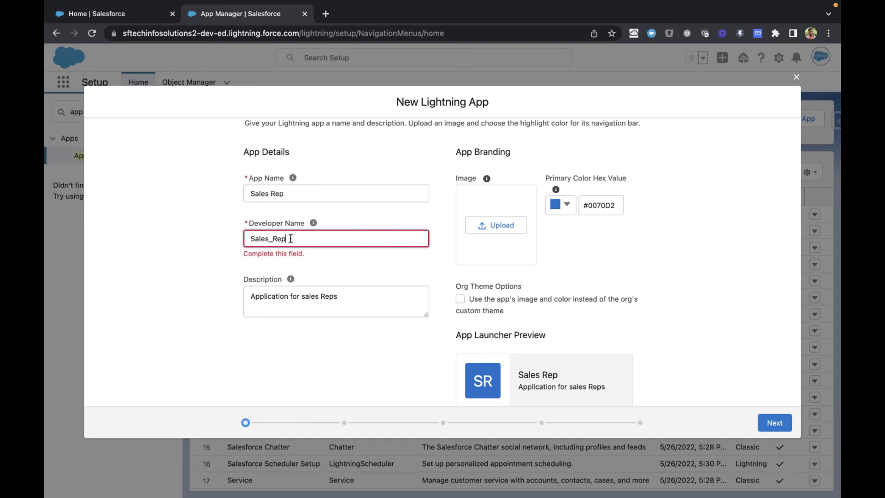
{"action": "double_click", "coordinate": [272, 239]}
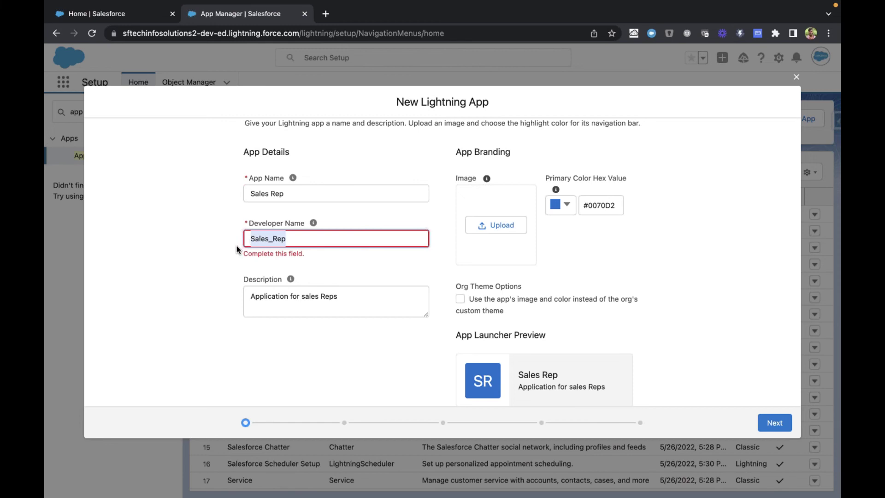
{"action": "left_click", "coordinate": [235, 247]}
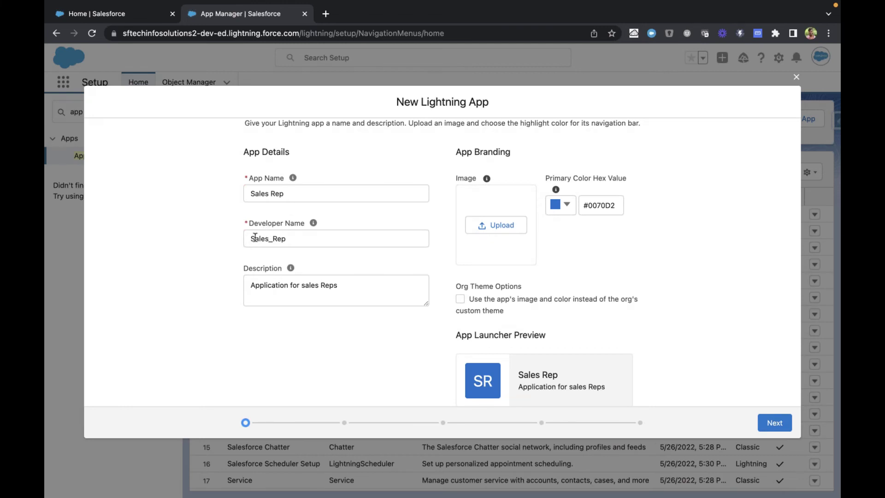
{"action": "left_click", "coordinate": [272, 297]}
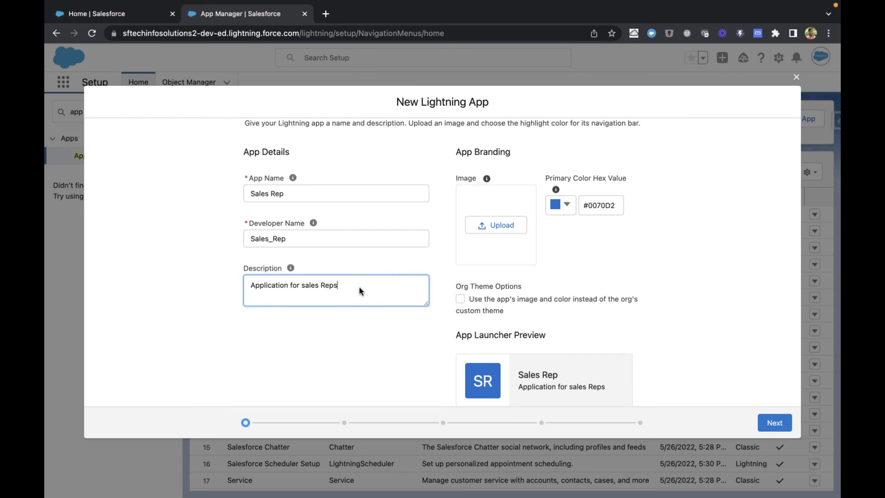
Upload channels4_profile.jpeg from the Downloads folder as the app's branding image.
{"action": "left_click", "coordinate": [494, 226]}
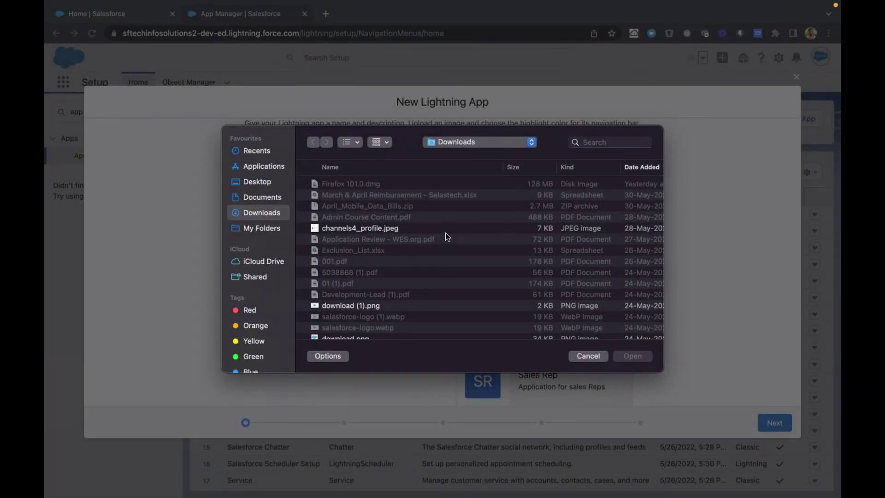
{"action": "scroll", "coordinate": [365, 272], "scroll_direction": "down", "scroll_amount": 3}
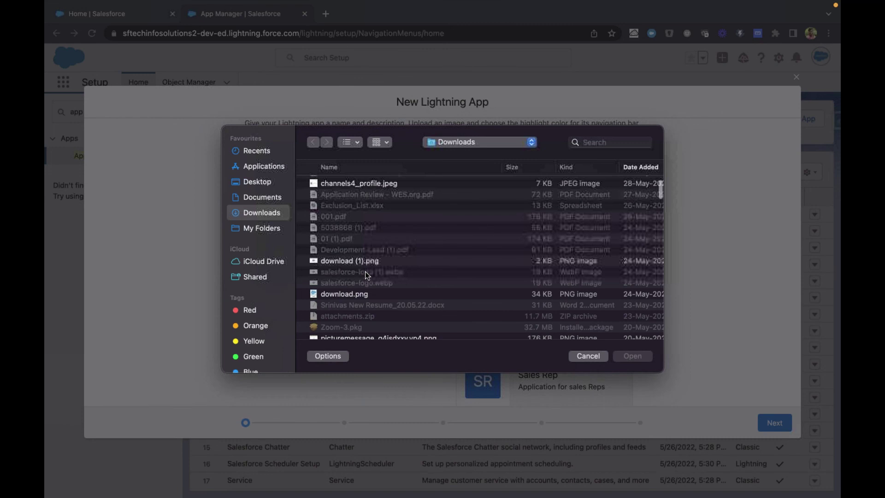
{"action": "scroll", "coordinate": [364, 272], "scroll_direction": "up", "scroll_amount": 3}
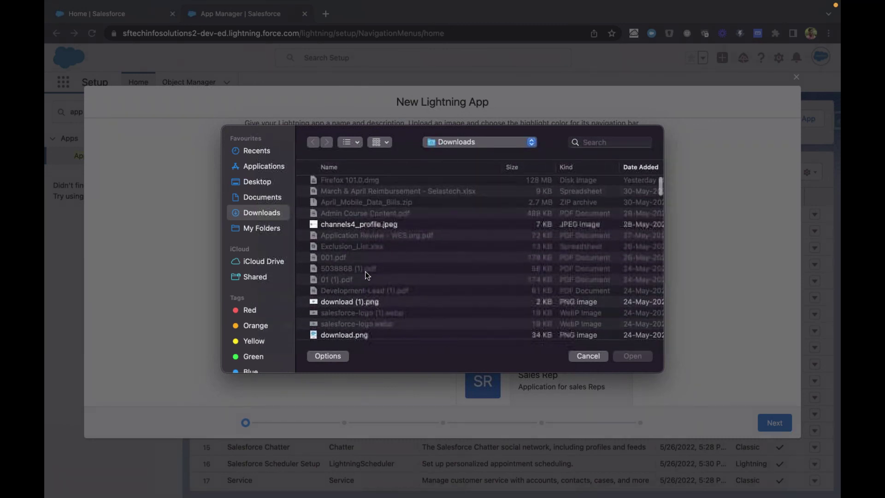
{"action": "double_click", "coordinate": [358, 226]}
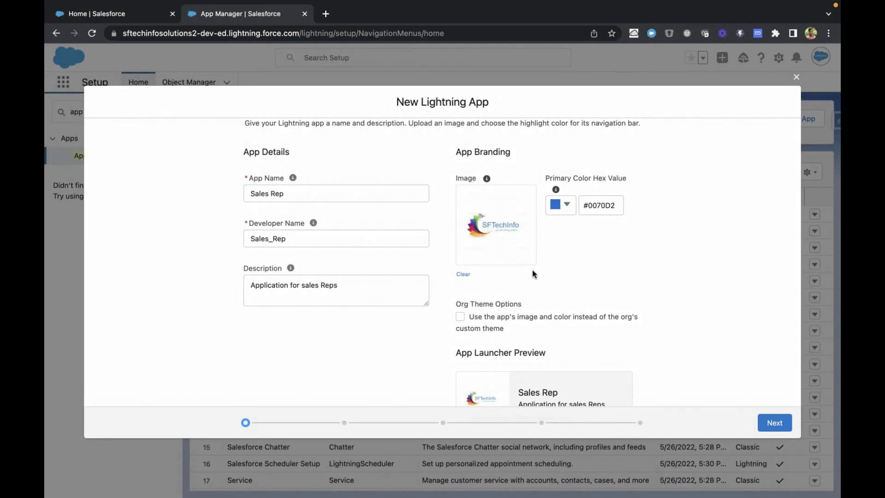
Examine the App Launcher Preview of the new app with its logo, name and description.
{"action": "scroll", "coordinate": [551, 263], "scroll_direction": "down", "scroll_amount": 1}
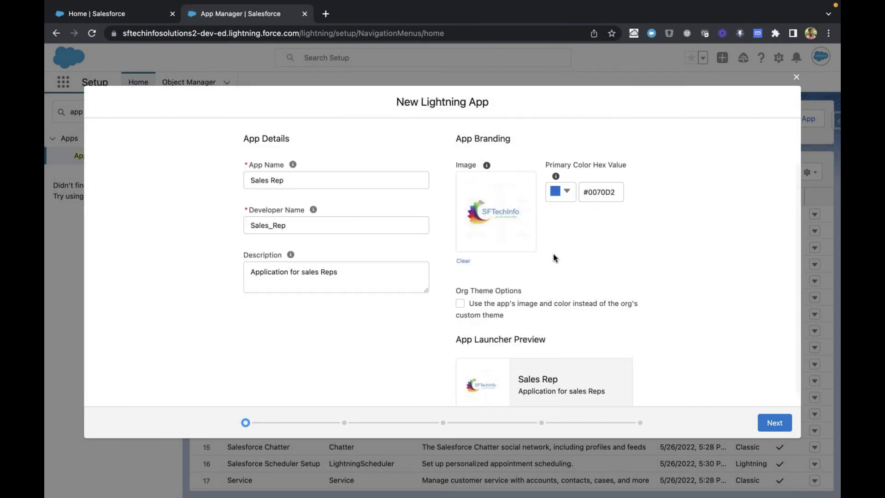
{"action": "scroll", "coordinate": [557, 281], "scroll_direction": "down", "scroll_amount": 1}
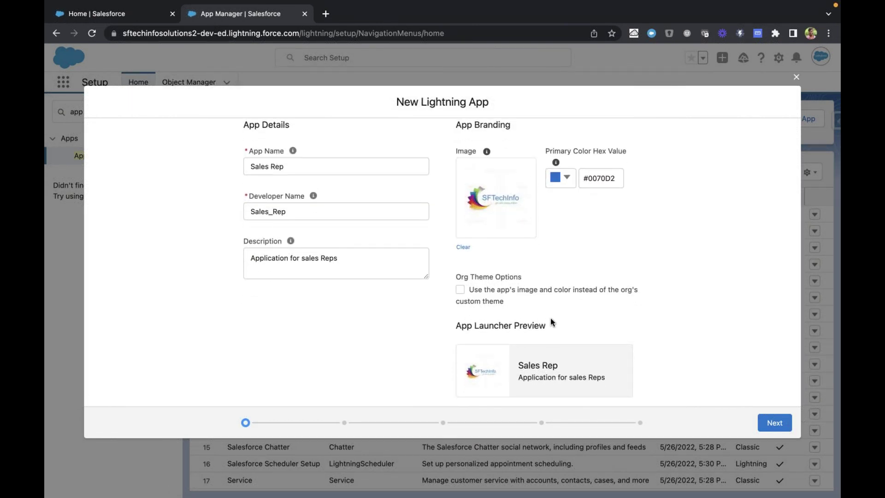
{"action": "left_click_drag", "start_coordinate": [456, 325], "coordinate": [547, 325]}
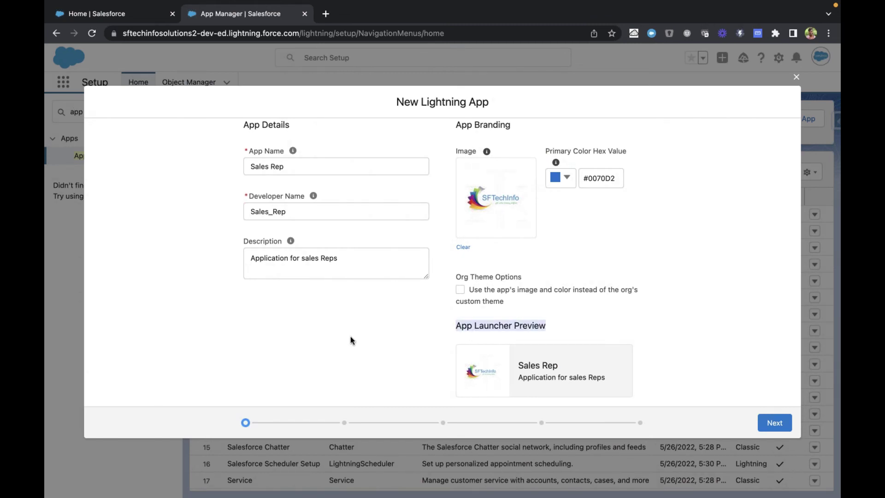
{"action": "left_click", "coordinate": [467, 327]}
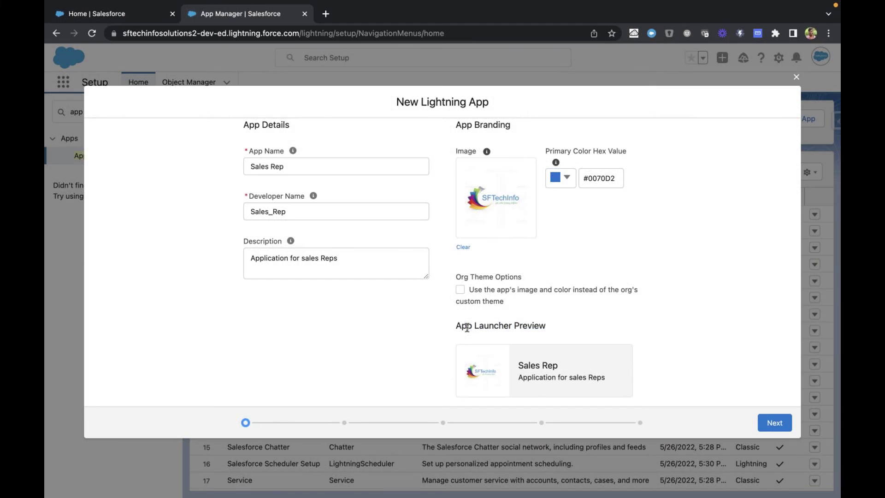
{"action": "left_click_drag", "start_coordinate": [450, 326], "coordinate": [571, 325]}
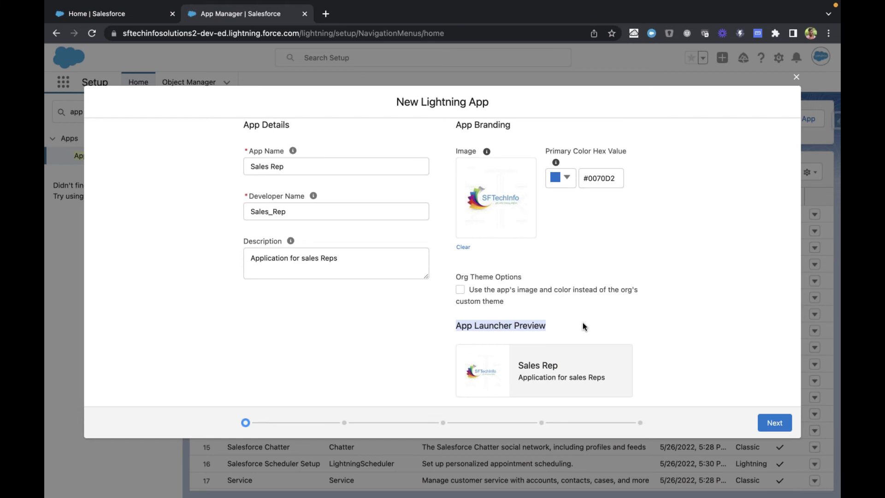
{"action": "left_click", "coordinate": [583, 323]}
Review the completed App Details & Branding page and continue to App Options.
{"action": "scroll", "coordinate": [684, 300], "scroll_direction": "up", "scroll_amount": 3}
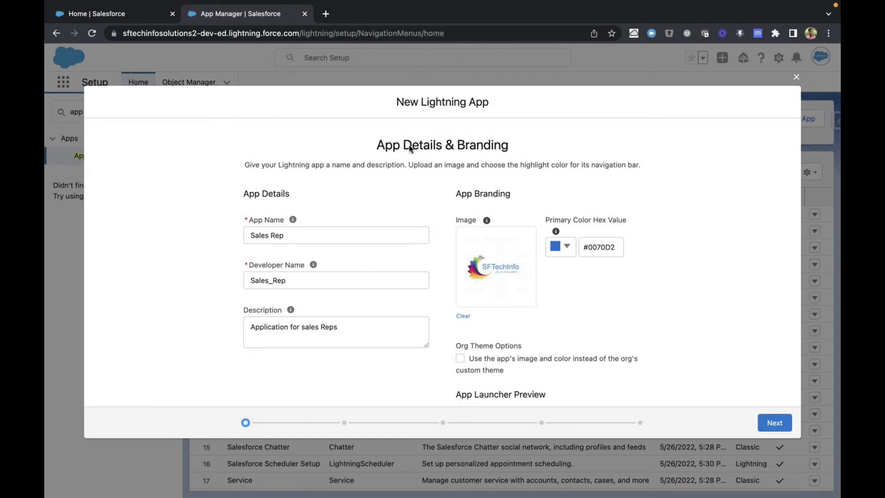
{"action": "left_click_drag", "start_coordinate": [372, 144], "coordinate": [541, 147]}
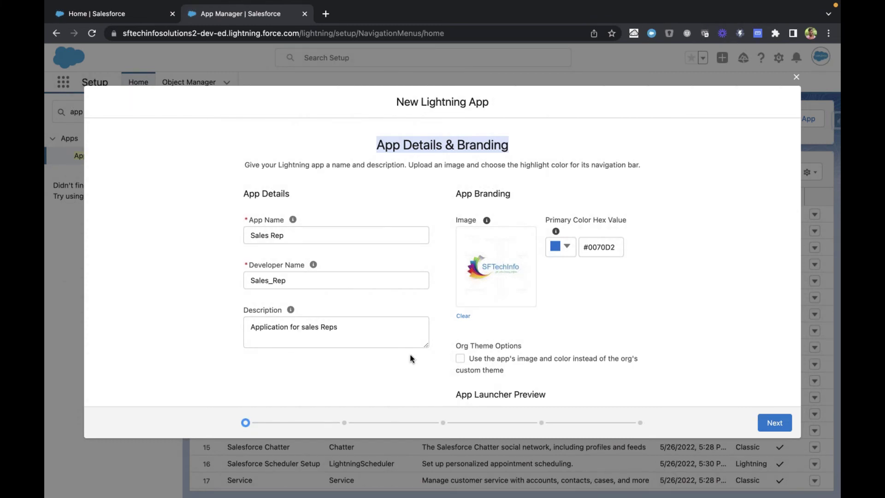
{"action": "scroll", "coordinate": [411, 358], "scroll_direction": "down", "scroll_amount": 3}
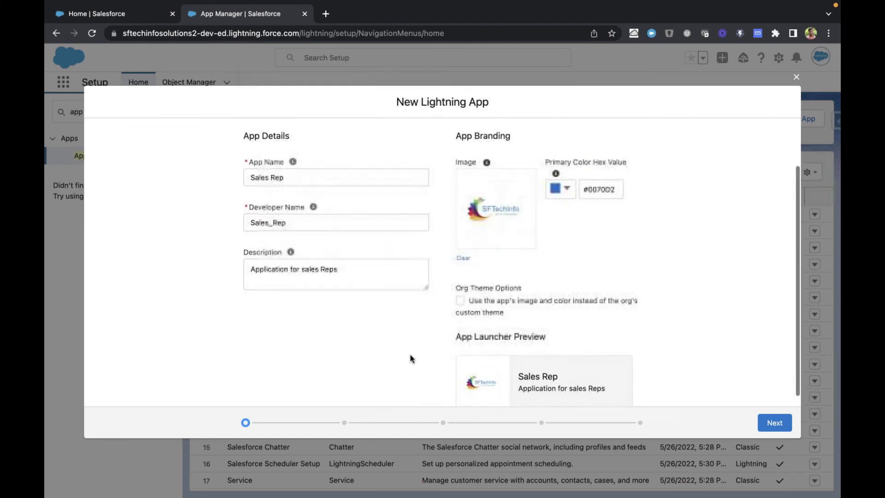
{"action": "scroll", "coordinate": [411, 358], "scroll_direction": "up", "scroll_amount": 3}
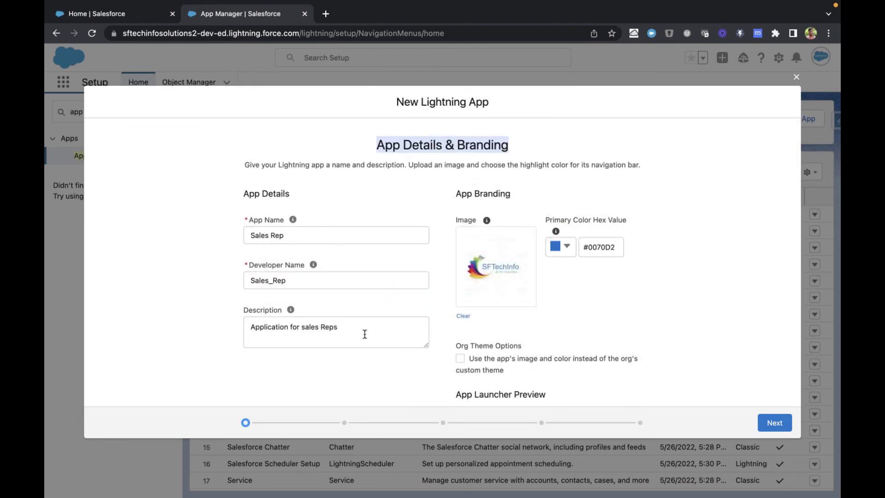
{"action": "scroll", "coordinate": [368, 334], "scroll_direction": "down", "scroll_amount": 3}
{"action": "scroll", "coordinate": [586, 250], "scroll_direction": "up", "scroll_amount": 3}
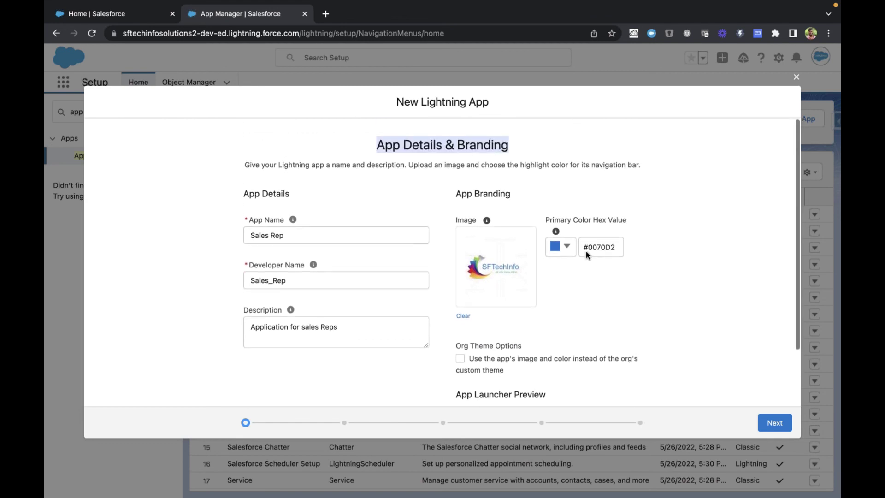
{"action": "left_click", "coordinate": [774, 423]}
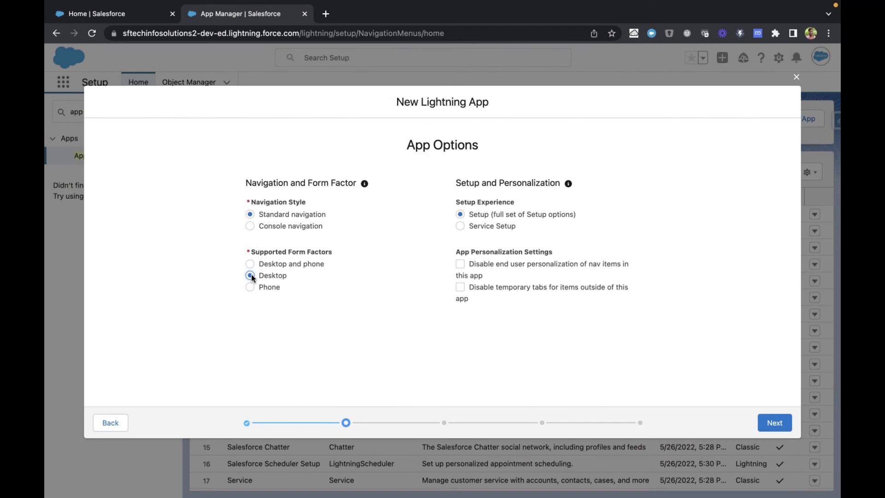
Set the supported form factors to Desktop and phone and continue to the utility items.
{"action": "left_click", "coordinate": [250, 287]}
{"action": "left_click", "coordinate": [250, 263]}
{"action": "left_click", "coordinate": [775, 423]}
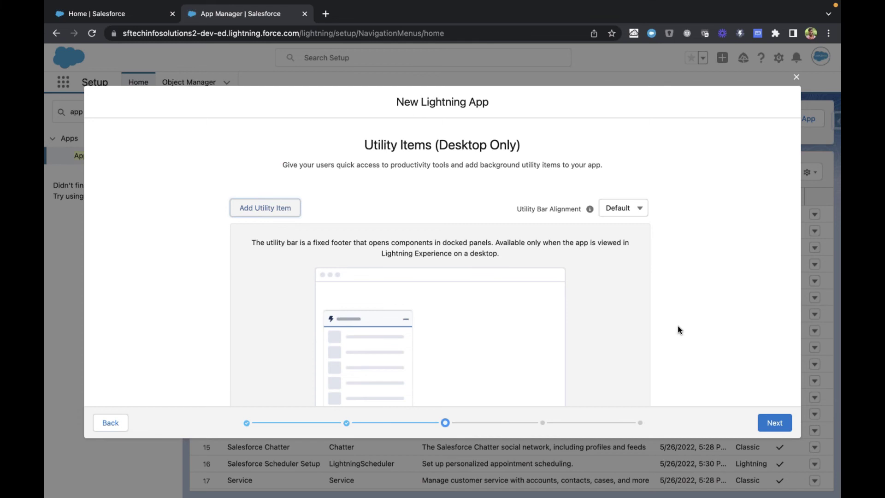
Review the Utility Items page and continue to the navigation items without adding a utility item.
{"action": "scroll", "coordinate": [677, 326], "scroll_direction": "down", "scroll_amount": 3}
{"action": "scroll", "coordinate": [677, 325], "scroll_direction": "up", "scroll_amount": 3}
{"action": "left_click_drag", "start_coordinate": [283, 163], "coordinate": [517, 164]}
{"action": "double_click", "coordinate": [517, 164]}
{"action": "triple_click", "coordinate": [517, 163]}
{"action": "scroll", "coordinate": [667, 241], "scroll_direction": "down", "scroll_amount": 3}
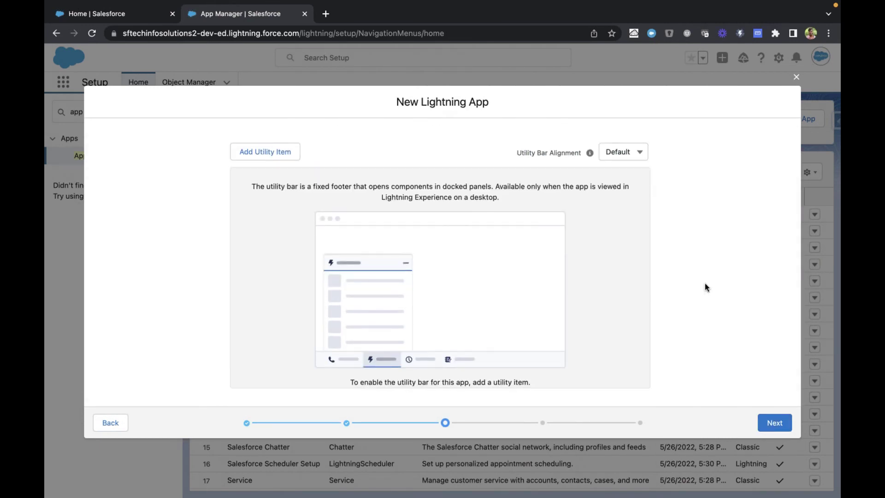
{"action": "left_click", "coordinate": [774, 423]}
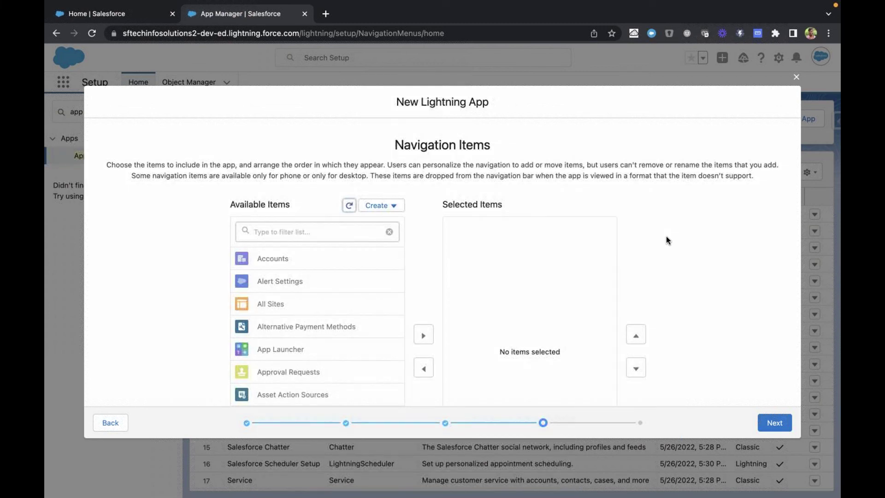
Check the Service app's navigation tabs on the Salesforce Home page and browse the available navigation items for the new app.
{"action": "left_click", "coordinate": [115, 13]}
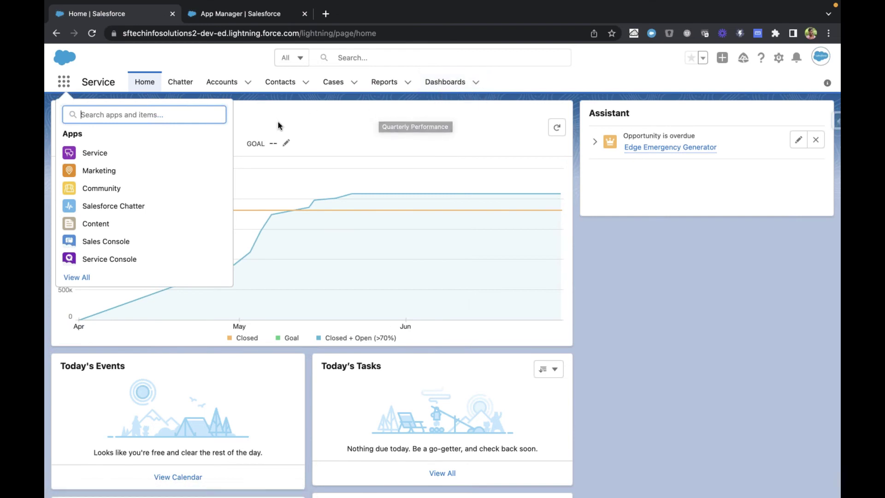
{"action": "left_click", "coordinate": [233, 17]}
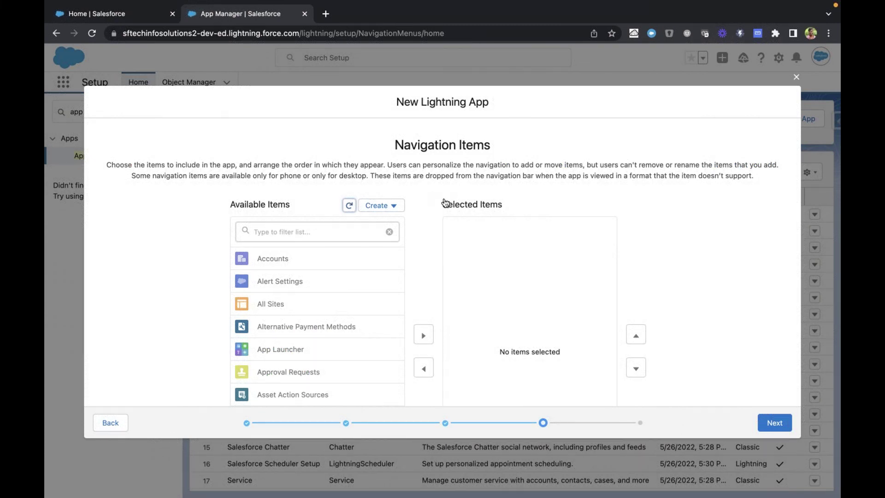
{"action": "scroll", "coordinate": [325, 254], "scroll_direction": "down", "scroll_amount": 5}
{"action": "scroll", "coordinate": [325, 254], "scroll_direction": "down", "scroll_amount": 10}
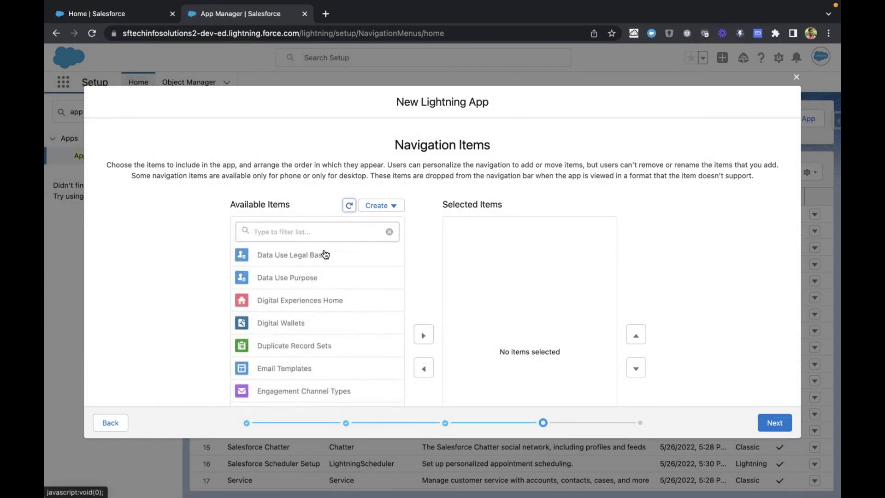
{"action": "scroll", "coordinate": [325, 254], "scroll_direction": "down", "scroll_amount": 9}
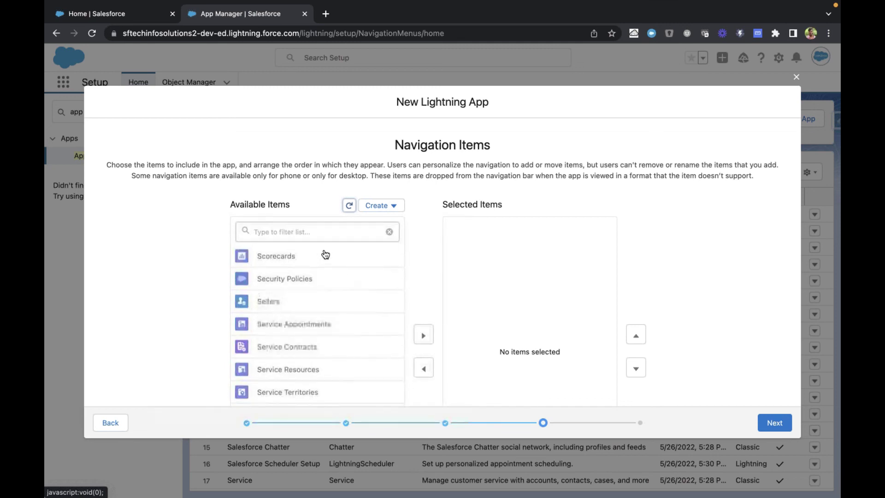
{"action": "scroll", "coordinate": [325, 254], "scroll_direction": "up", "scroll_amount": 9}
{"action": "scroll", "coordinate": [325, 254], "scroll_direction": "down", "scroll_amount": 8}
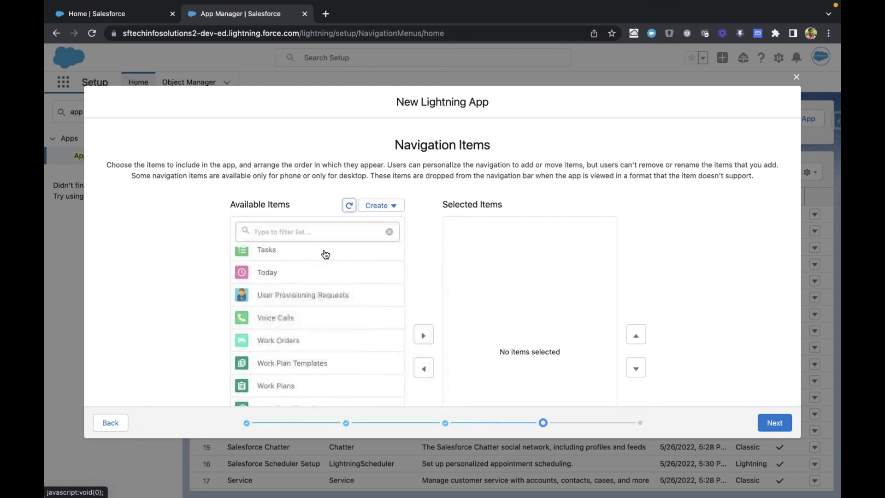
{"action": "scroll", "coordinate": [424, 280], "scroll_direction": "down", "scroll_amount": 2}
Filter the available navigation items for "acco" and add Accounts to the selected items.
{"action": "left_click", "coordinate": [284, 188]}
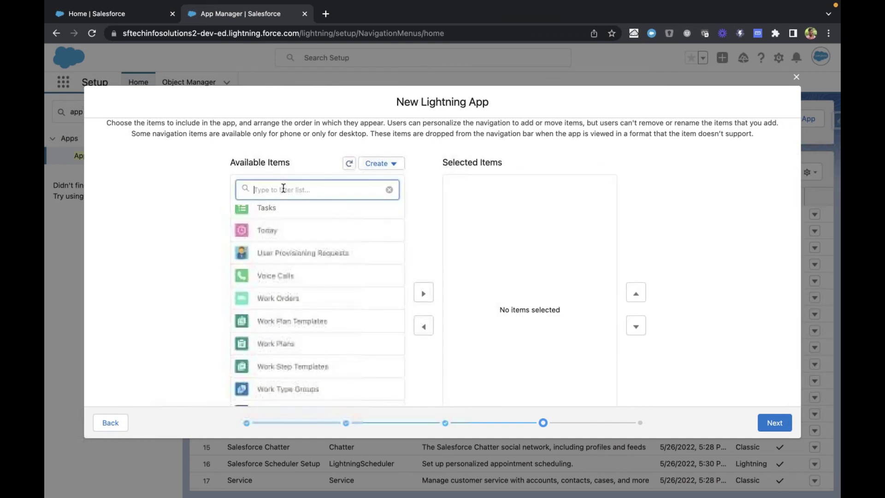
{"action": "type", "text": "acco"}
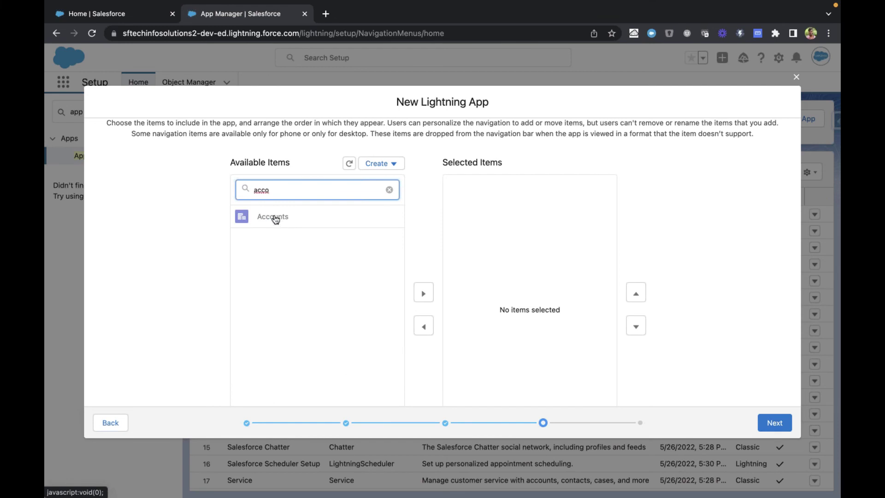
{"action": "left_click", "coordinate": [274, 219]}
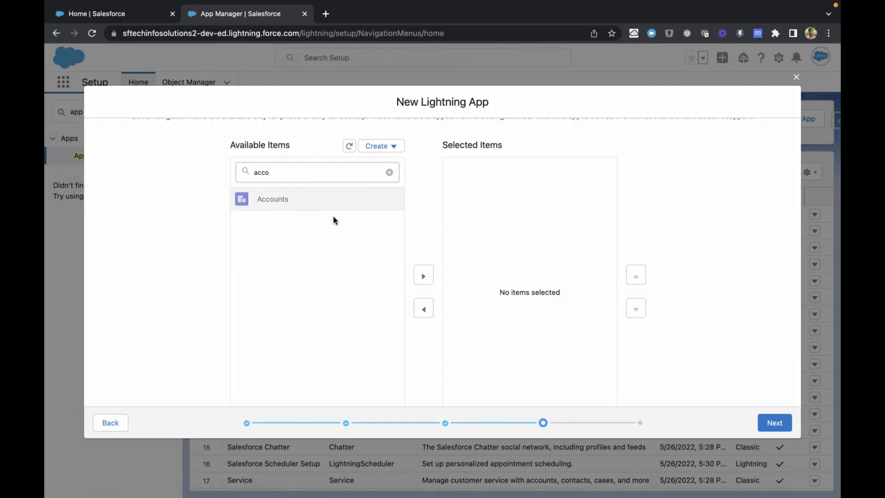
{"action": "left_click", "coordinate": [422, 275]}
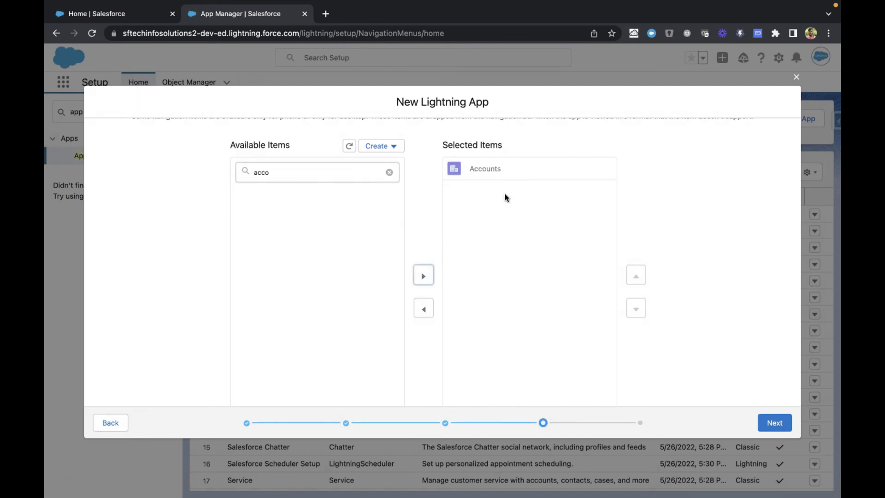
{"action": "left_click_drag", "start_coordinate": [440, 145], "coordinate": [530, 144]}
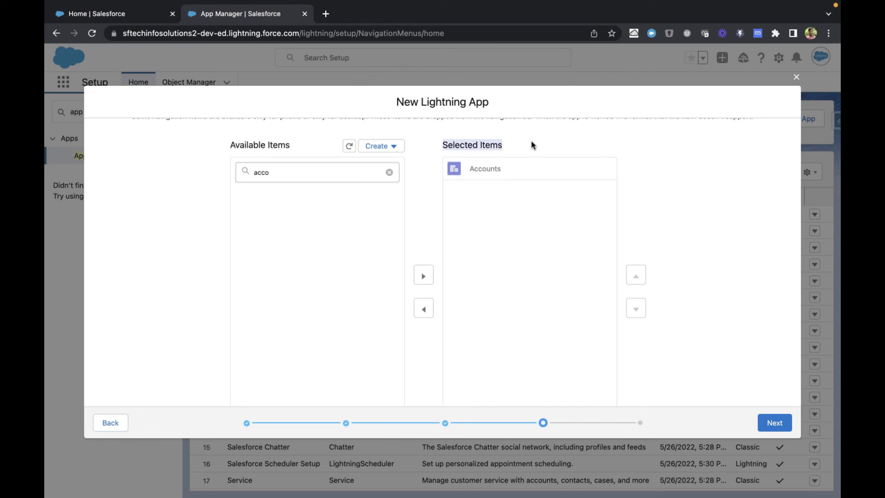
Filter the available navigation items for "contac" and add Contacts to the selected items.
{"action": "left_click", "coordinate": [279, 176]}
{"action": "double_click", "coordinate": [278, 176]}
{"action": "type", "text": "contac"}
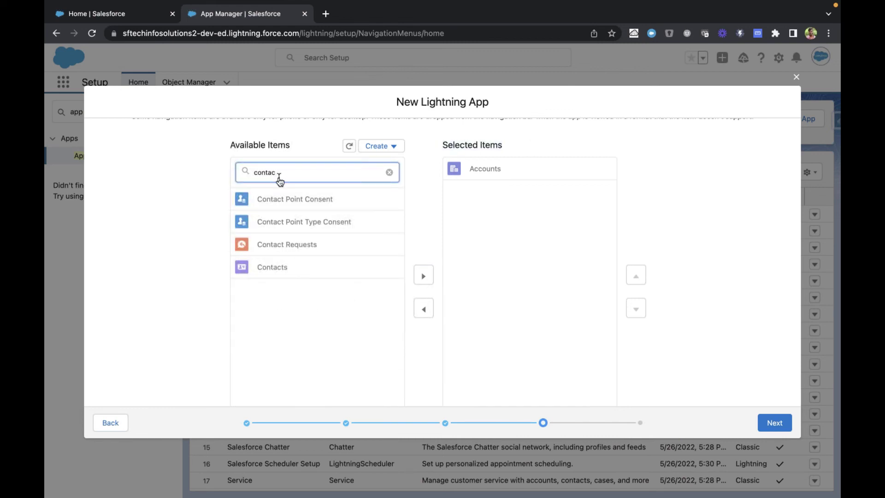
{"action": "left_click", "coordinate": [272, 268]}
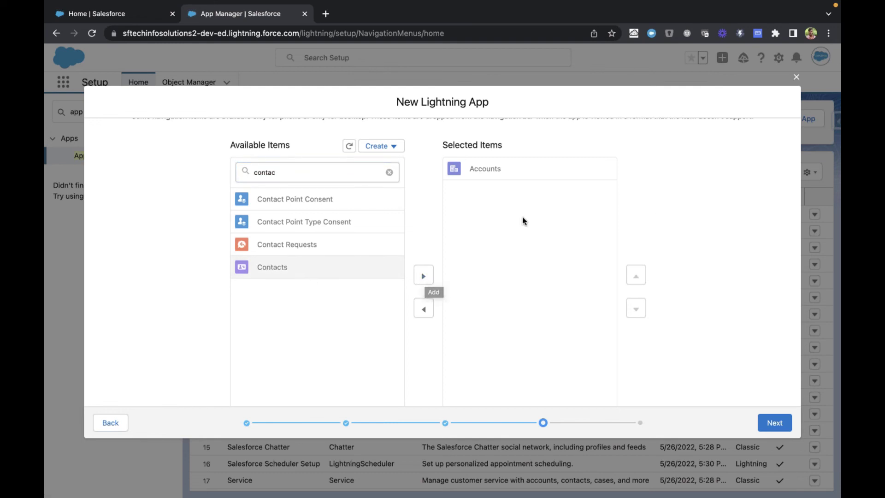
{"action": "left_click", "coordinate": [422, 279]}
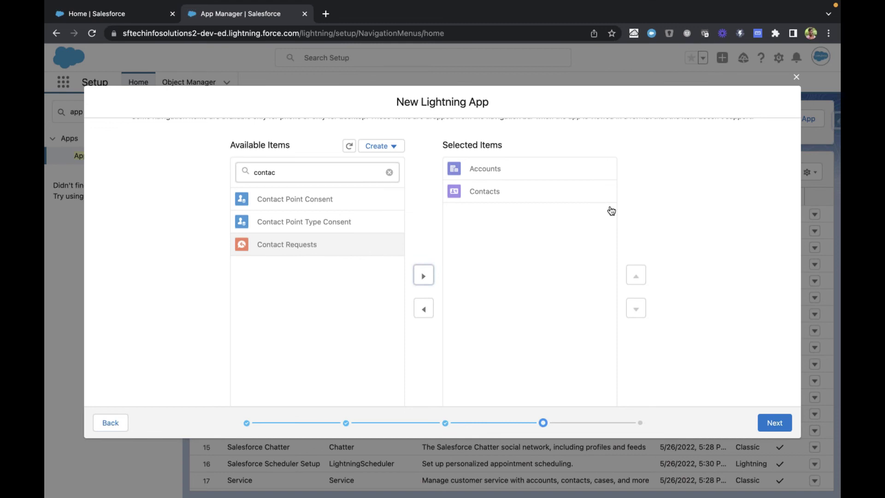
Move Accounts below Contacts in the selected items, then back to first place.
{"action": "left_click", "coordinate": [516, 172]}
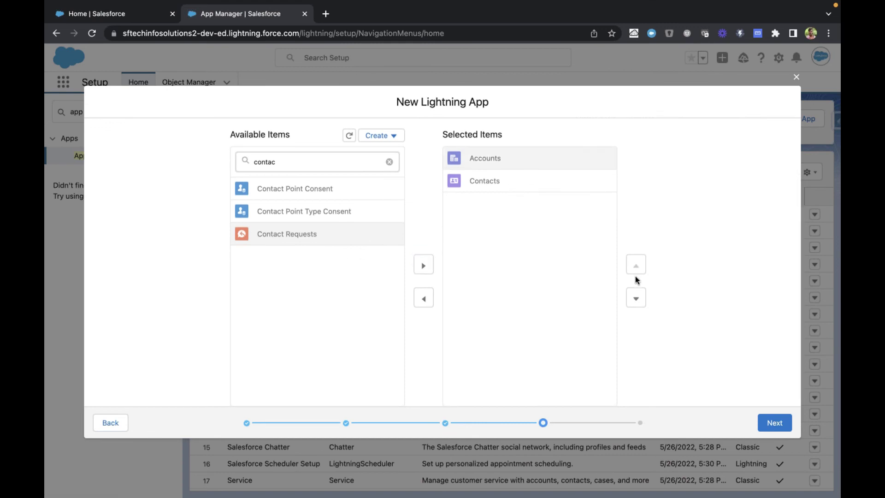
{"action": "left_click", "coordinate": [637, 300]}
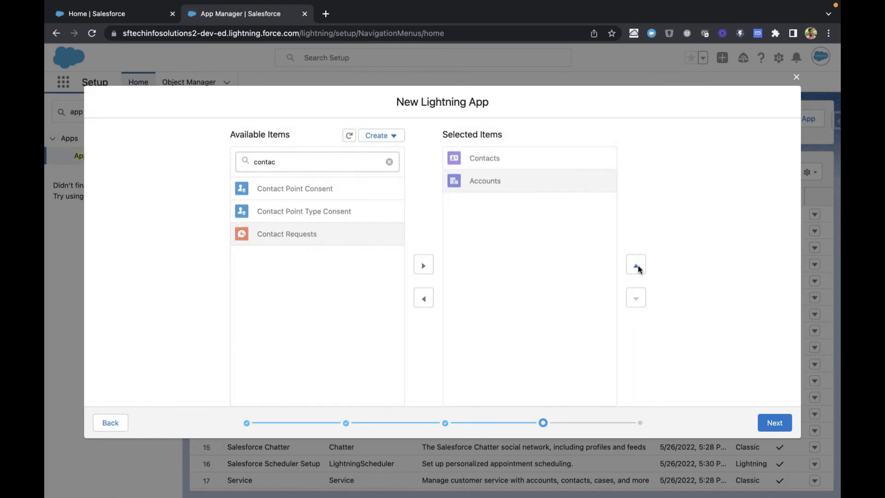
{"action": "left_click", "coordinate": [635, 266]}
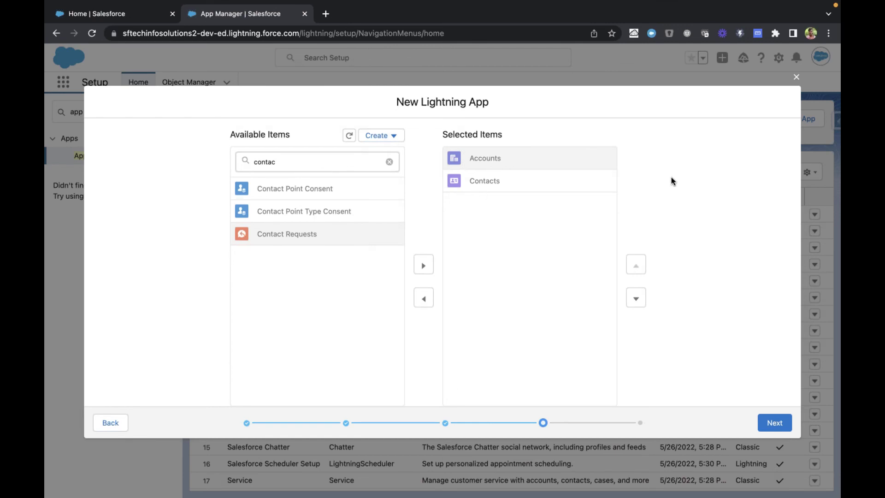
Review the Navigation Items page and its description, and continue to the user profiles.
{"action": "scroll", "coordinate": [433, 206], "scroll_direction": "up", "scroll_amount": 3}
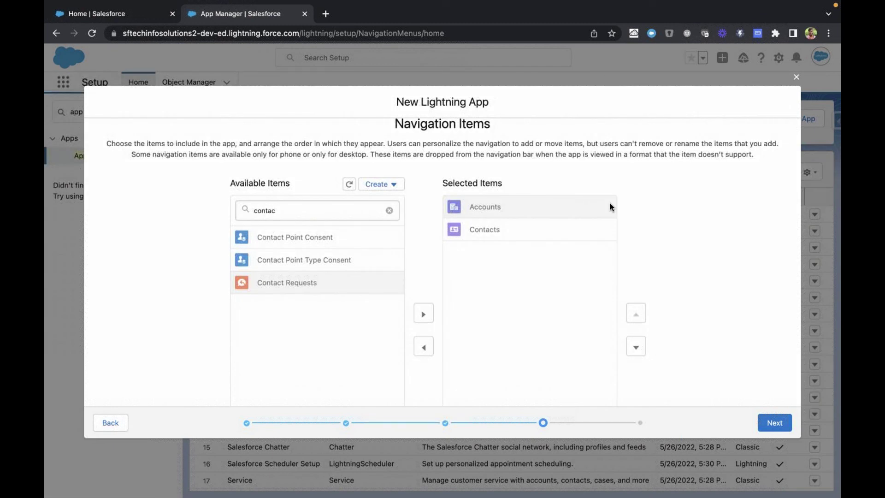
{"action": "scroll", "coordinate": [531, 220], "scroll_direction": "down", "scroll_amount": 1}
{"action": "scroll", "coordinate": [530, 220], "scroll_direction": "up", "scroll_amount": 2}
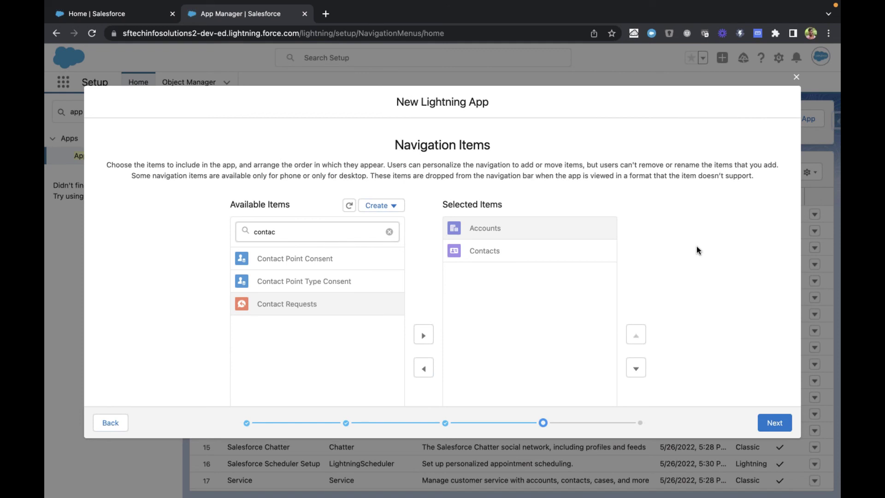
{"action": "left_click_drag", "start_coordinate": [394, 140], "coordinate": [591, 182]}
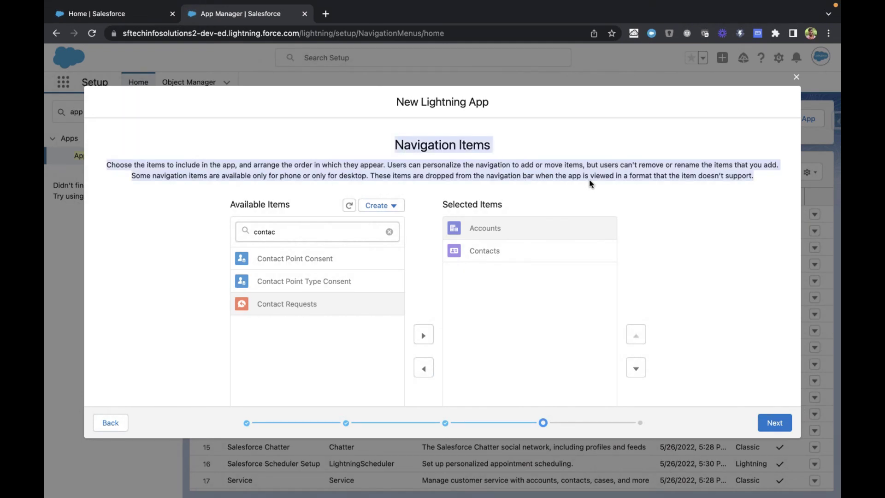
{"action": "left_click", "coordinate": [592, 183]}
{"action": "scroll", "coordinate": [665, 208], "scroll_direction": "down", "scroll_amount": 3}
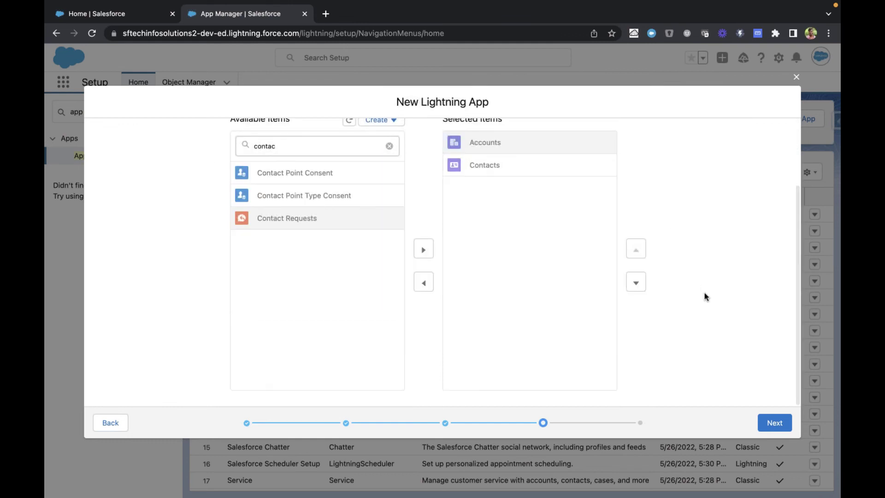
{"action": "left_click", "coordinate": [769, 423]}
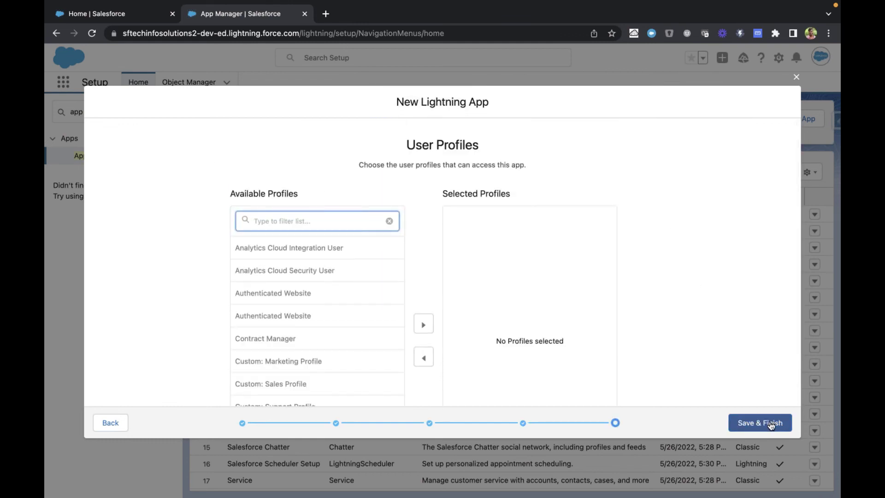
Examine the User Profiles page and the list of available profiles that can be given access to the app.
{"action": "left_click_drag", "start_coordinate": [407, 144], "coordinate": [500, 147]}
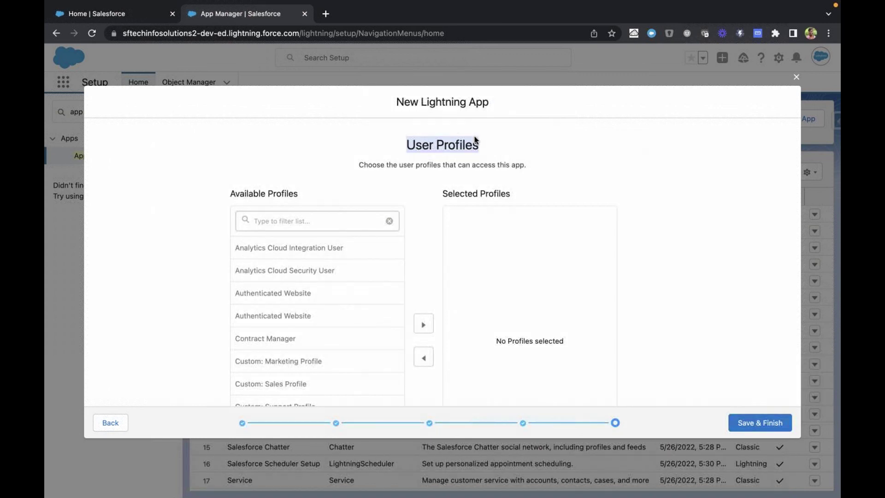
{"action": "double_click", "coordinate": [453, 141]}
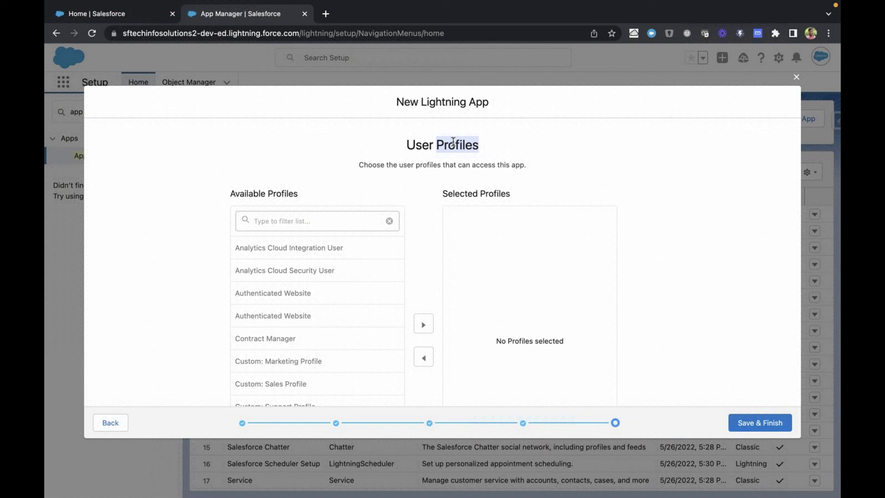
{"action": "triple_click", "coordinate": [457, 143]}
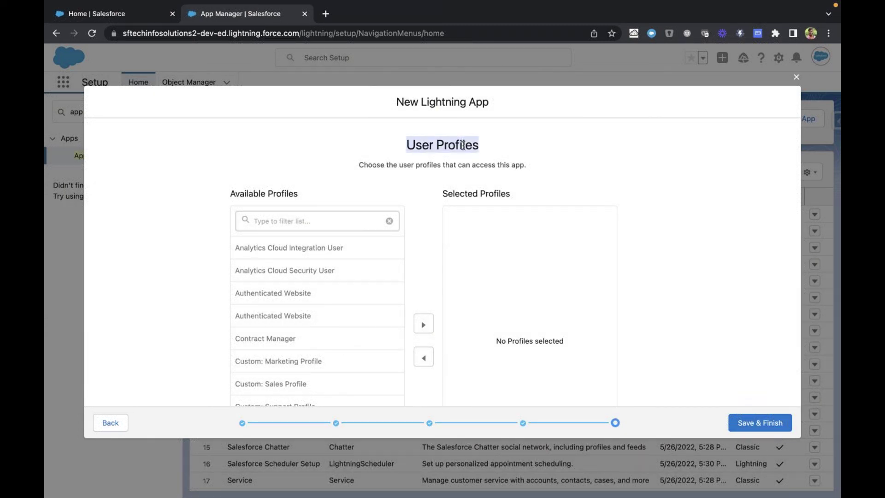
{"action": "left_click", "coordinate": [462, 145]}
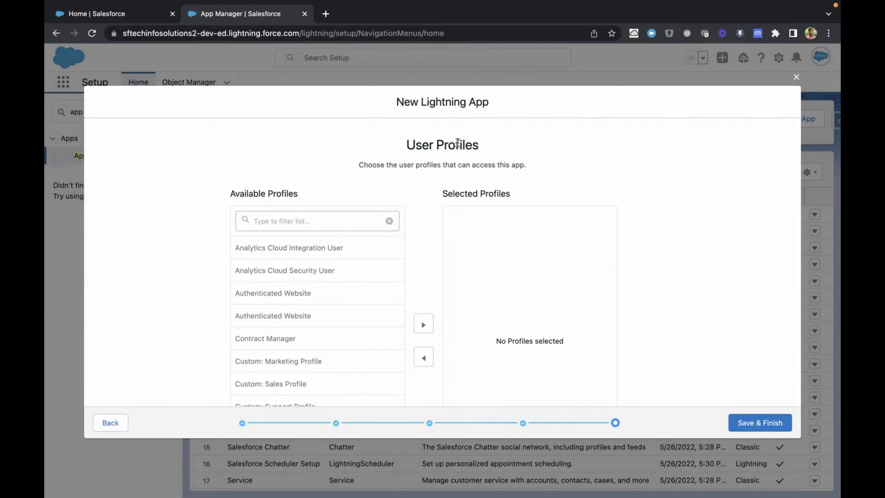
{"action": "double_click", "coordinate": [458, 143]}
{"action": "scroll", "coordinate": [310, 316], "scroll_direction": "down", "scroll_amount": 10}
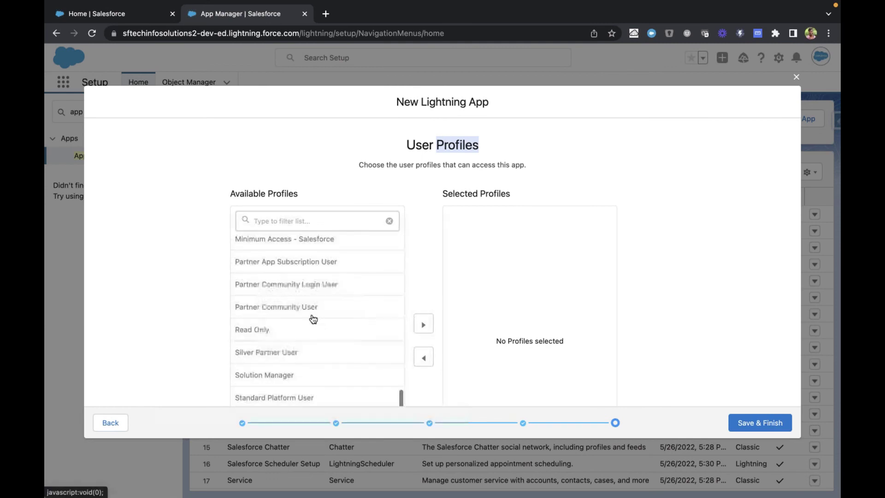
{"action": "scroll", "coordinate": [312, 318], "scroll_direction": "up", "scroll_amount": 5}
{"action": "scroll", "coordinate": [313, 318], "scroll_direction": "up", "scroll_amount": 6}
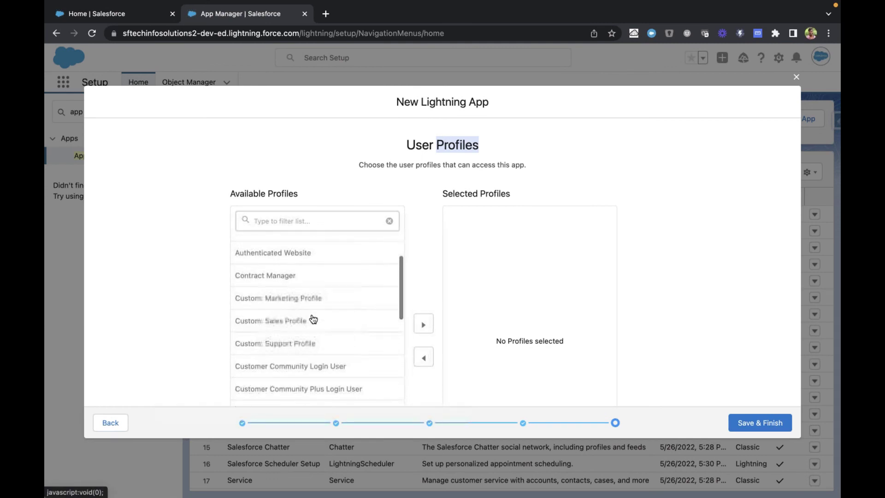
{"action": "left_click_drag", "start_coordinate": [407, 146], "coordinate": [501, 145]}
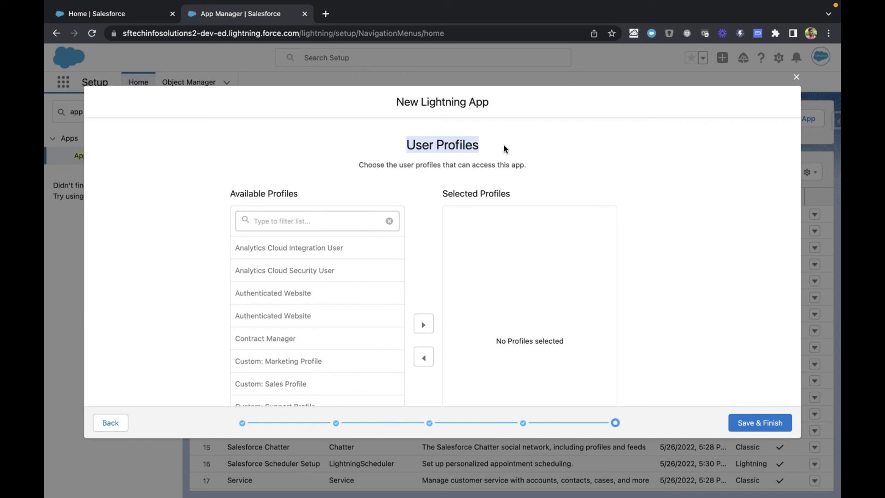
{"action": "left_click", "coordinate": [453, 147]}
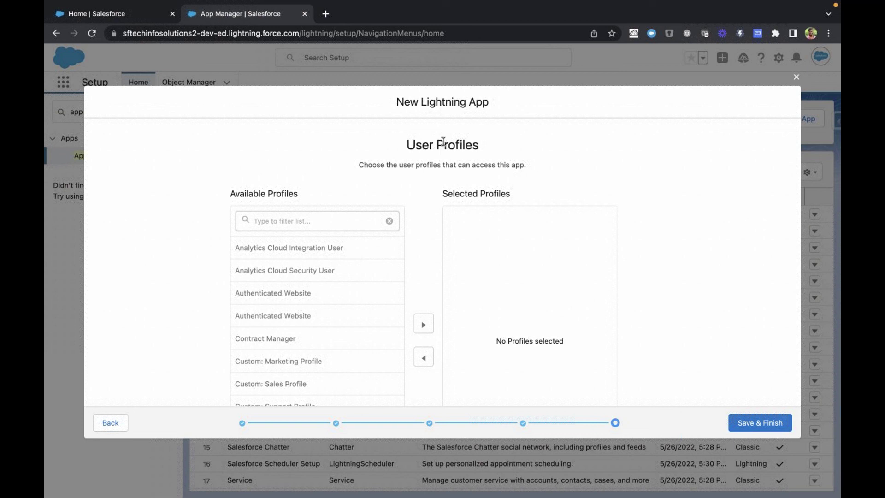
{"action": "left_click_drag", "start_coordinate": [436, 145], "coordinate": [498, 144]}
{"action": "left_click", "coordinate": [470, 139]}
{"action": "left_click_drag", "start_coordinate": [405, 144], "coordinate": [480, 145]}
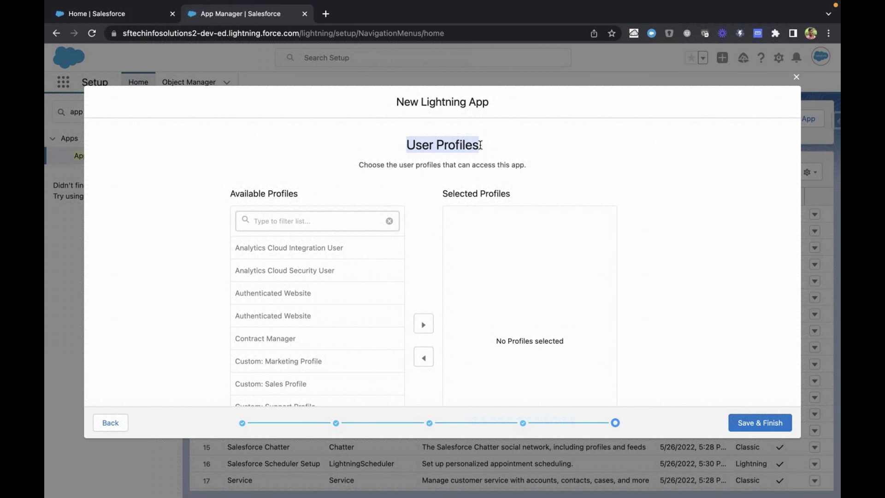
Filter the available profiles for "syste", add System Administrator to the selected profiles, and save the finished app.
{"action": "left_click", "coordinate": [302, 214]}
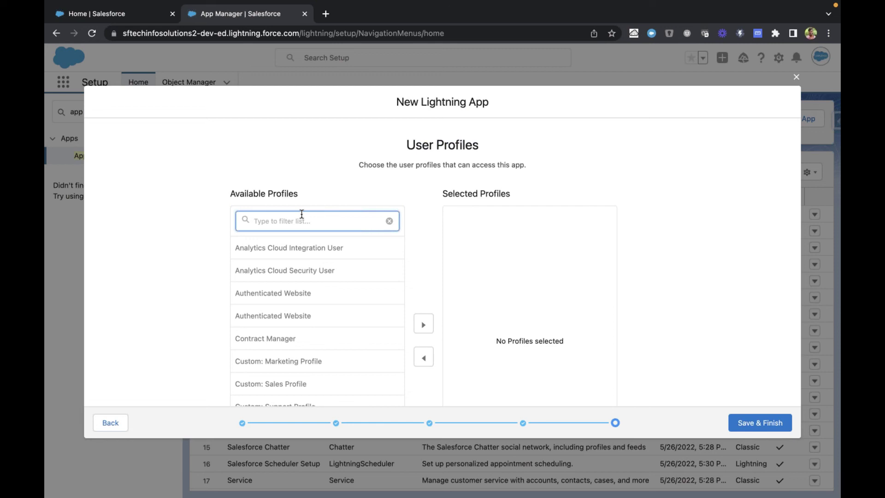
{"action": "type", "text": "syste"}
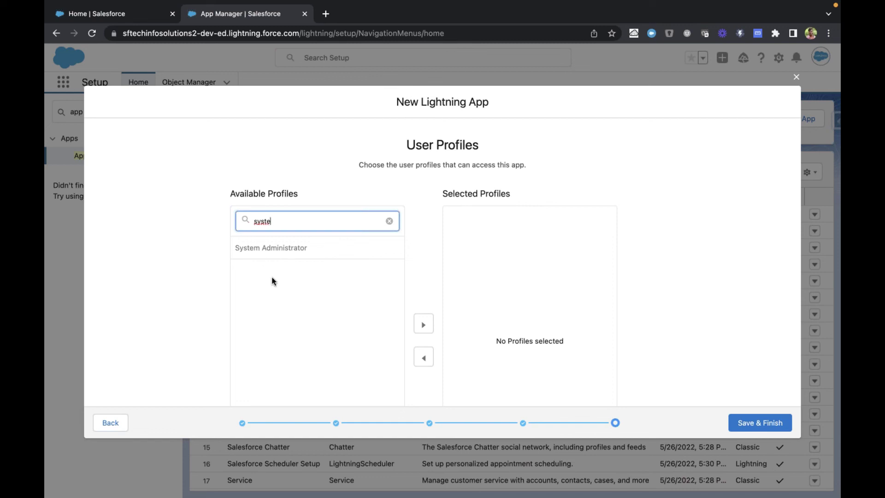
{"action": "left_click", "coordinate": [270, 248]}
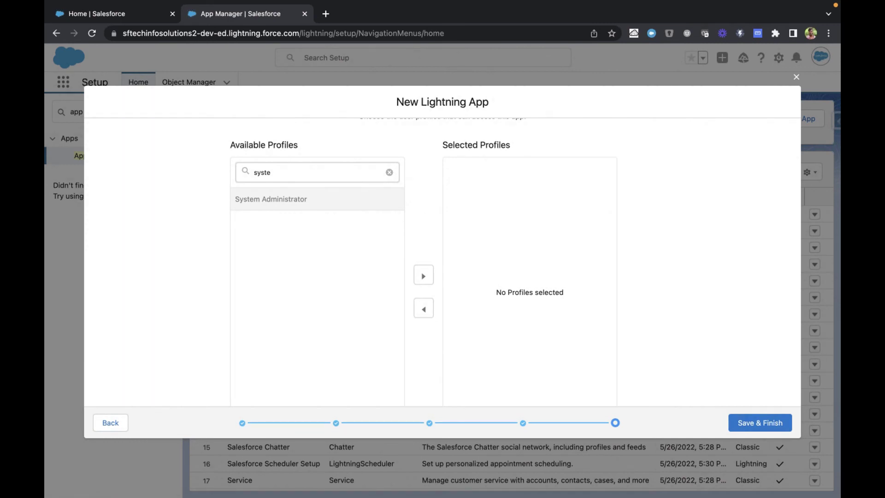
{"action": "scroll", "coordinate": [422, 223], "scroll_direction": "down", "scroll_amount": 2}
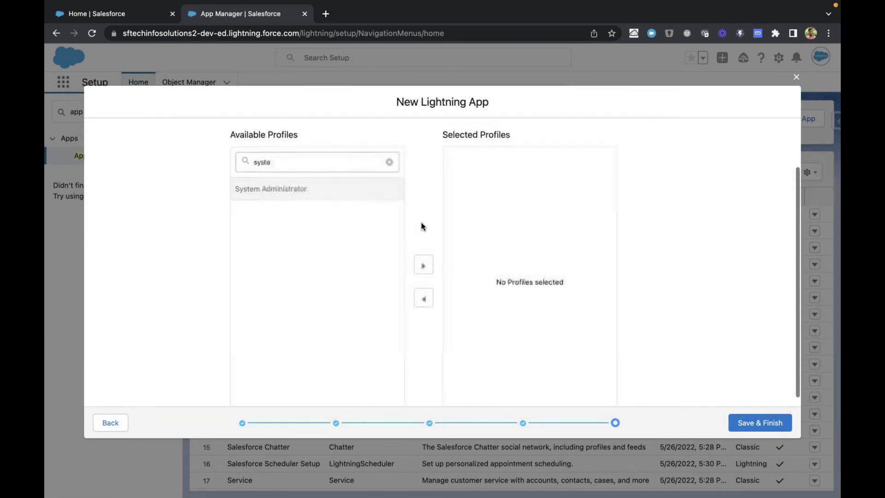
{"action": "scroll", "coordinate": [321, 190], "scroll_direction": "down", "scroll_amount": 2}
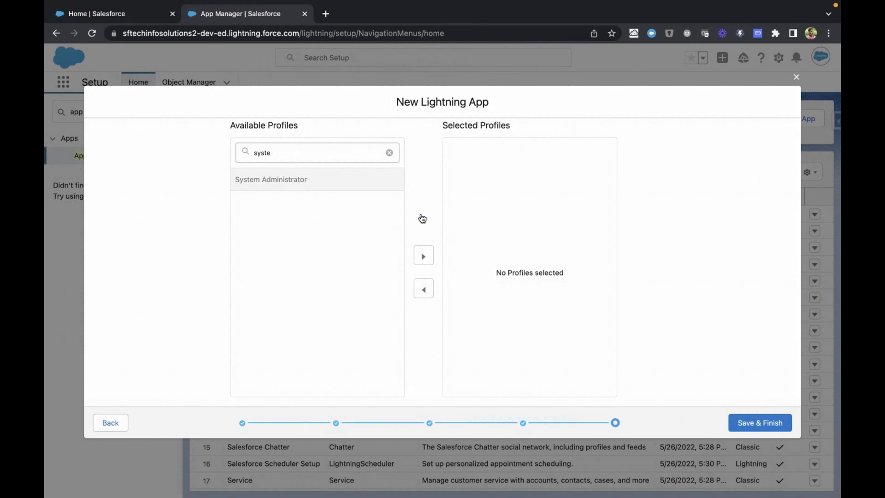
{"action": "left_click", "coordinate": [423, 256]}
{"action": "scroll", "coordinate": [688, 257], "scroll_direction": "up", "scroll_amount": 3}
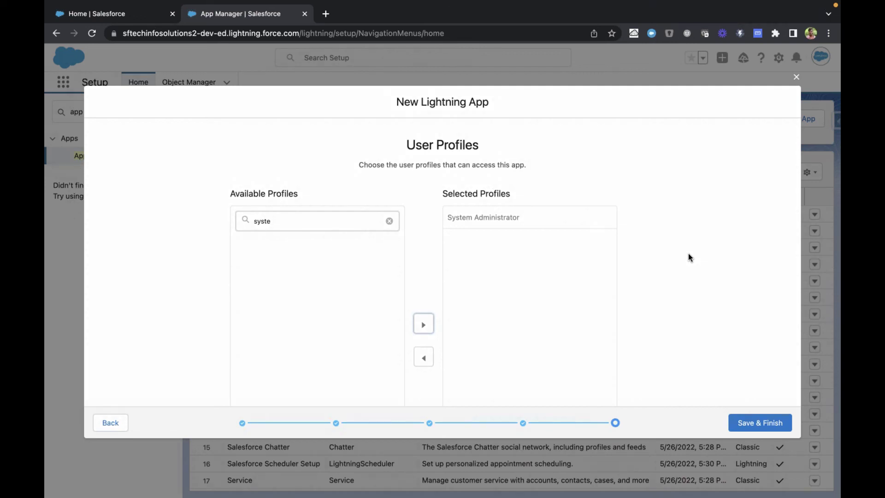
{"action": "left_click", "coordinate": [754, 420]}
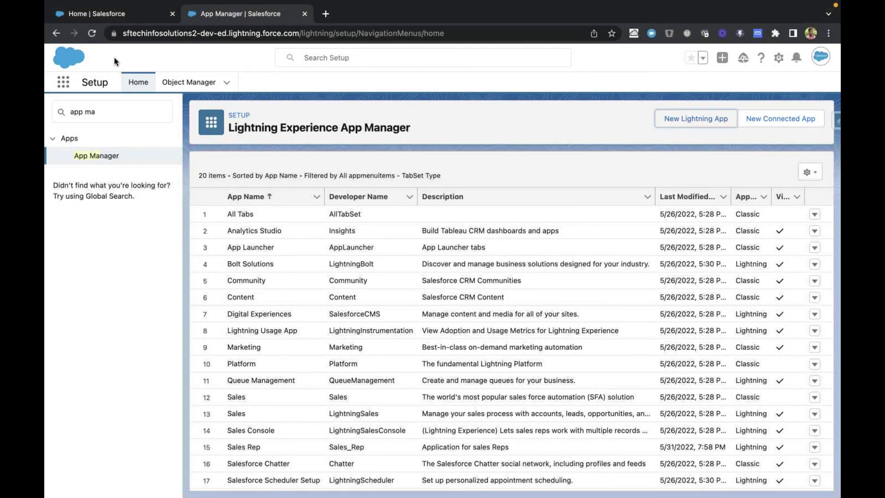
Search the App Launcher for "sales" and repeat the search in its full view.
{"action": "left_click", "coordinate": [62, 85]}
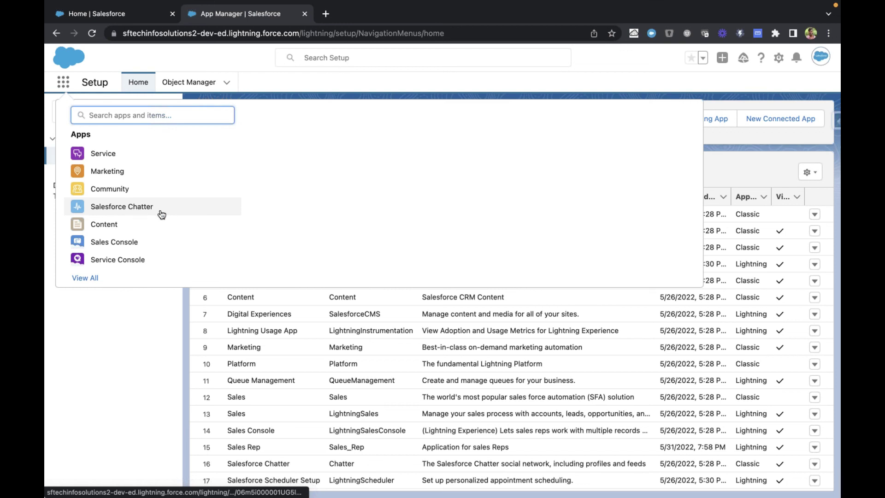
{"action": "type", "text": "sales"}
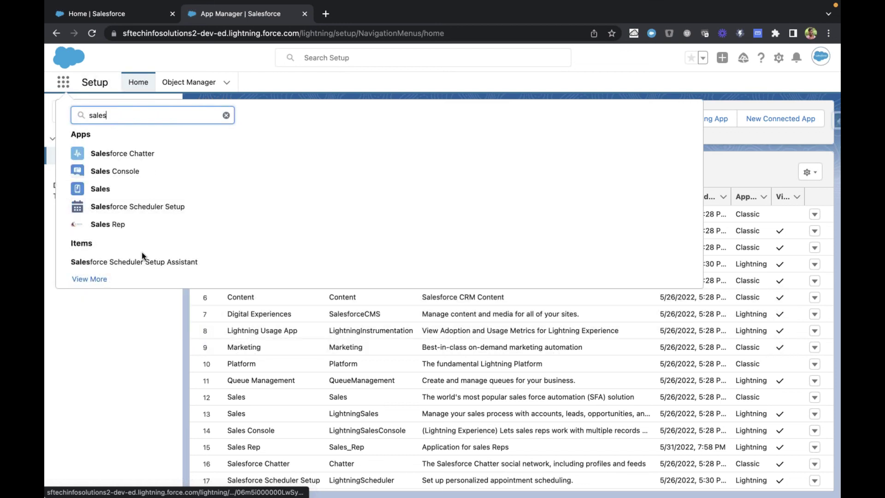
{"action": "left_click", "coordinate": [94, 279]}
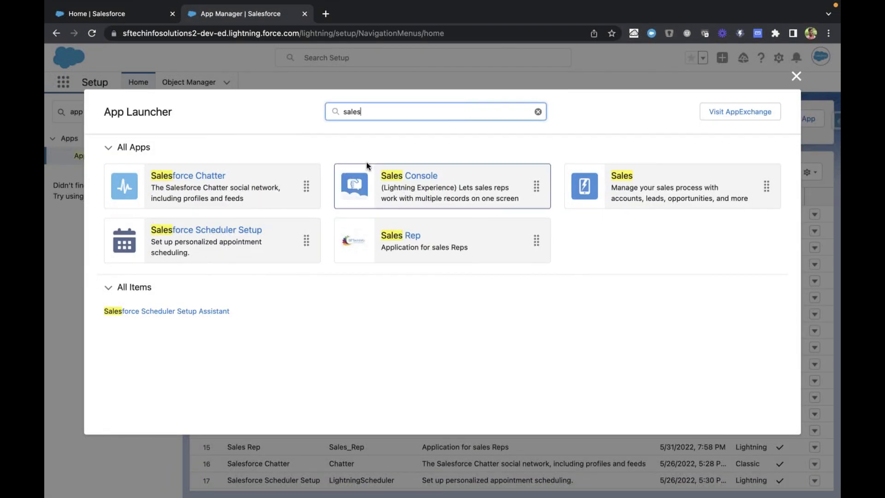
{"action": "double_click", "coordinate": [365, 110]}
{"action": "key", "text": "BackSpace"}
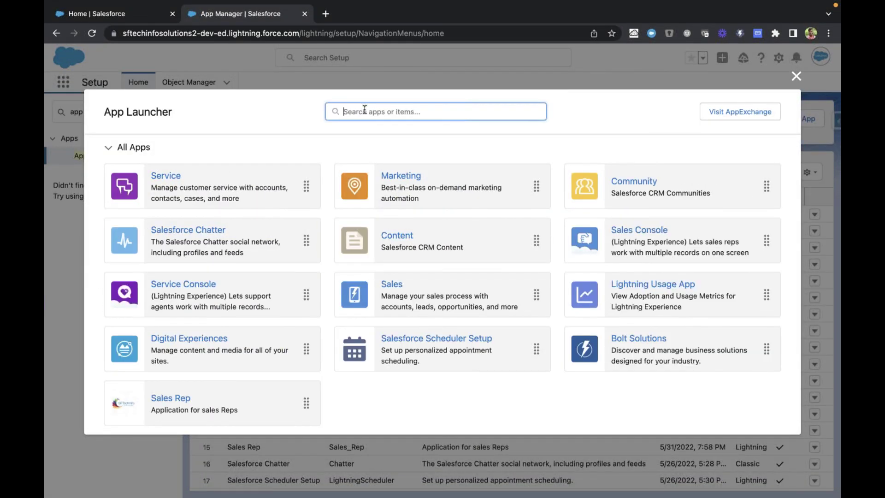
{"action": "type", "text": "sales"}
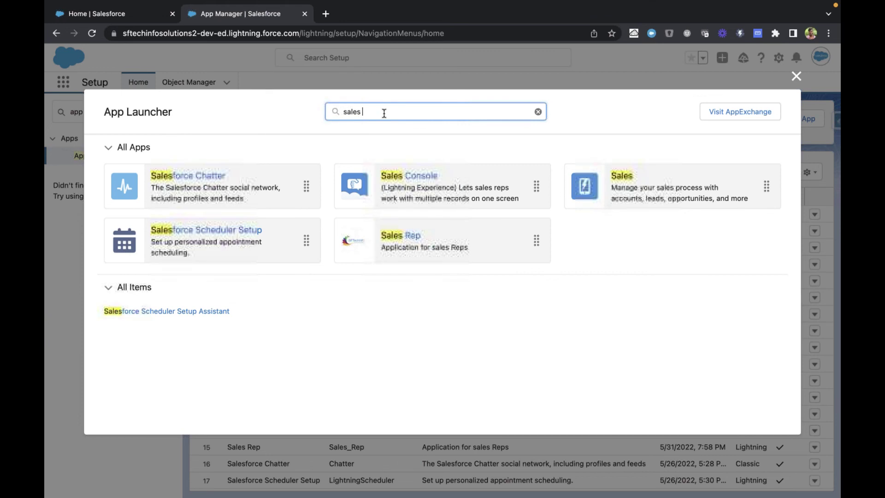
Clear the App Launcher search and open the Sales Rep app from the full list of apps.
{"action": "double_click", "coordinate": [384, 113]}
{"action": "key", "text": "BackSpace"}
{"action": "scroll", "coordinate": [263, 296], "scroll_direction": "down", "scroll_amount": 2}
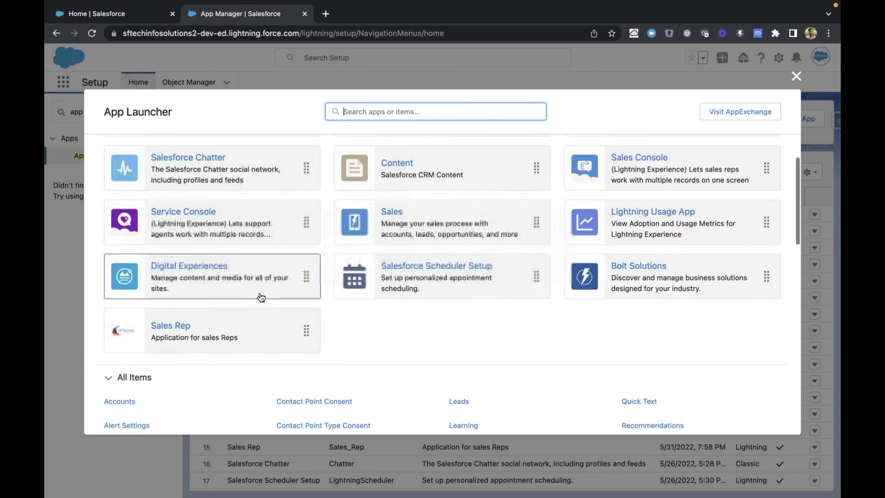
{"action": "left_click", "coordinate": [173, 329]}
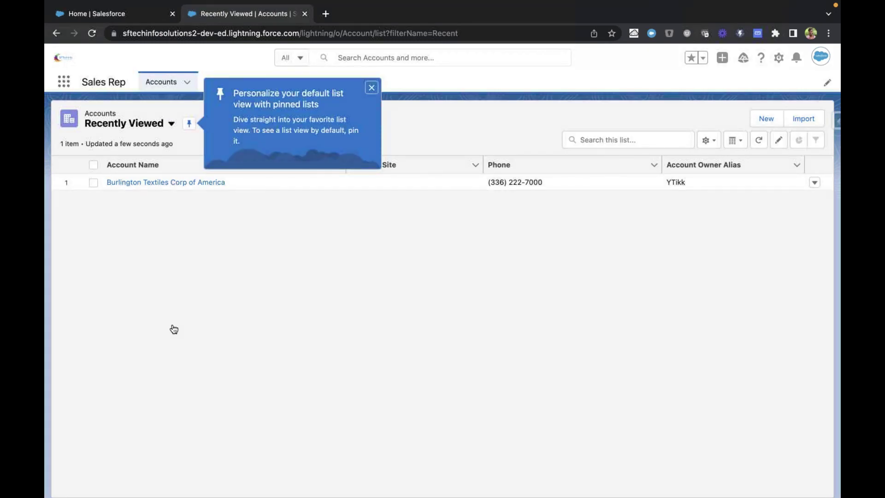
Dismiss the pinned-lists tip and check the Sales Rep app's name and its Contacts and Accounts pages.
{"action": "left_click", "coordinate": [372, 87]}
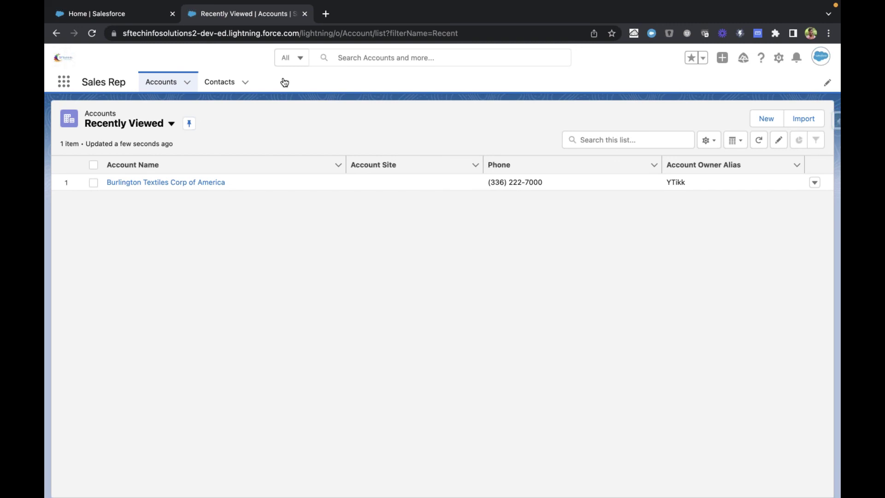
{"action": "left_click", "coordinate": [225, 83]}
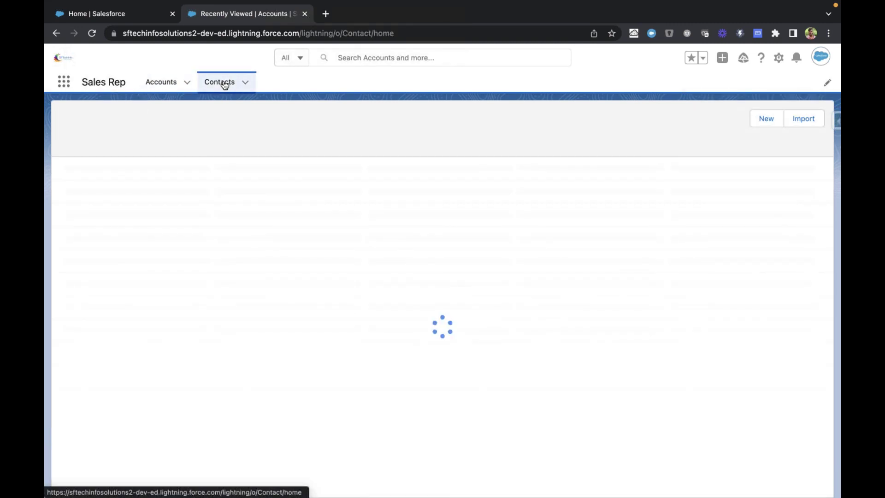
{"action": "left_click", "coordinate": [157, 86]}
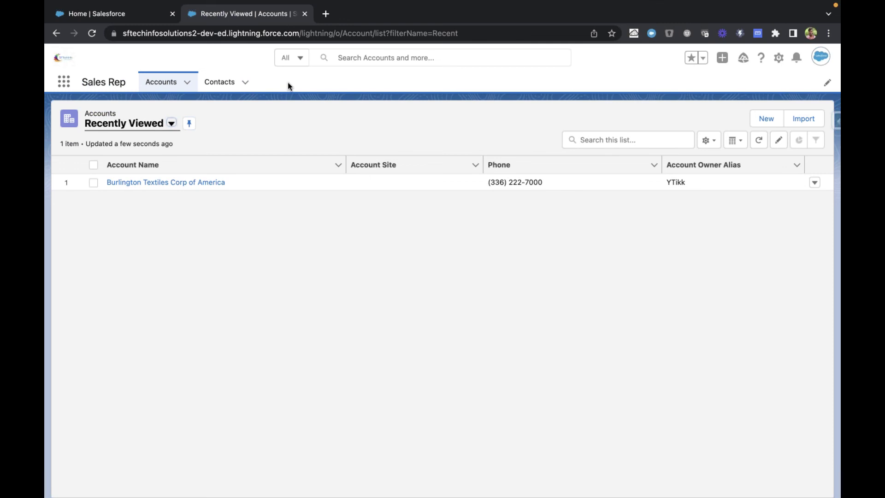
{"action": "left_click_drag", "start_coordinate": [82, 82], "coordinate": [129, 84]}
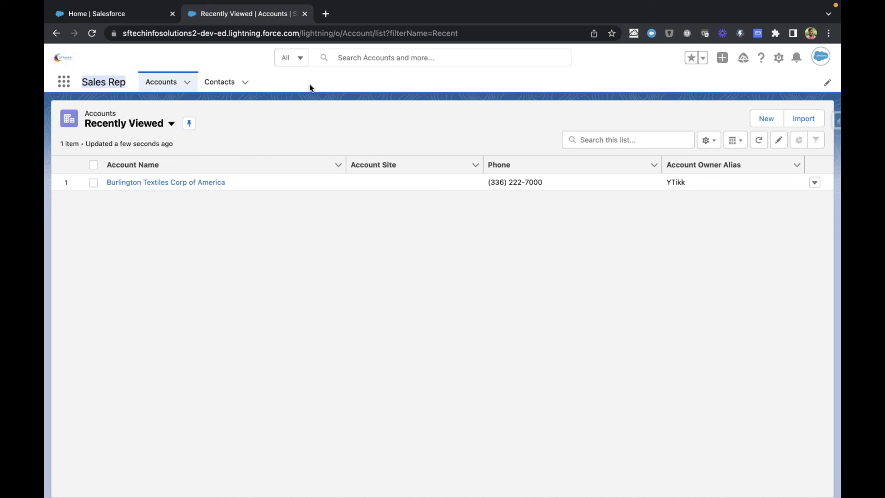
Review all available apps in the App Launcher and close it.
{"action": "left_click", "coordinate": [63, 82]}
{"action": "left_click", "coordinate": [84, 277]}
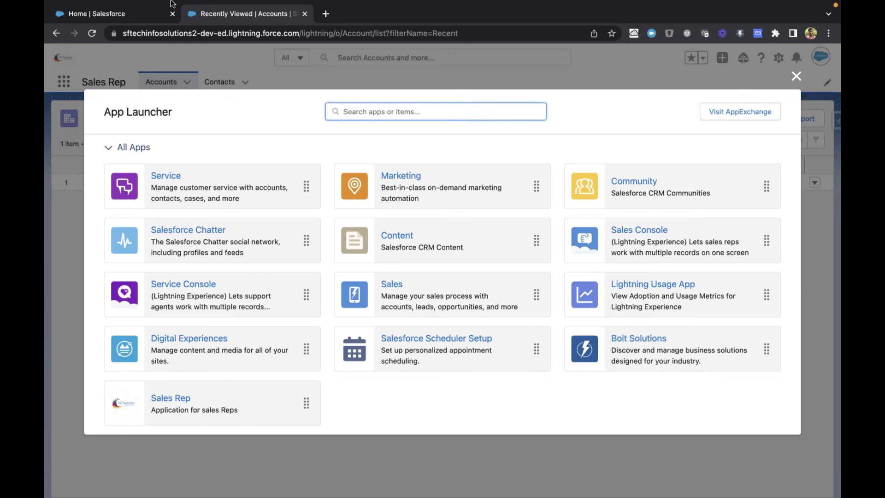
{"action": "mouse_move", "coordinate": [171, 3]}
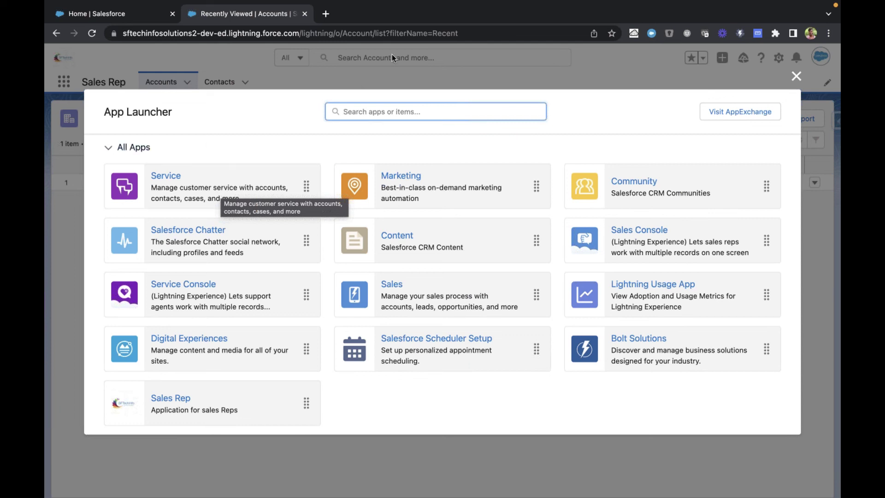
{"action": "left_click", "coordinate": [796, 76]}
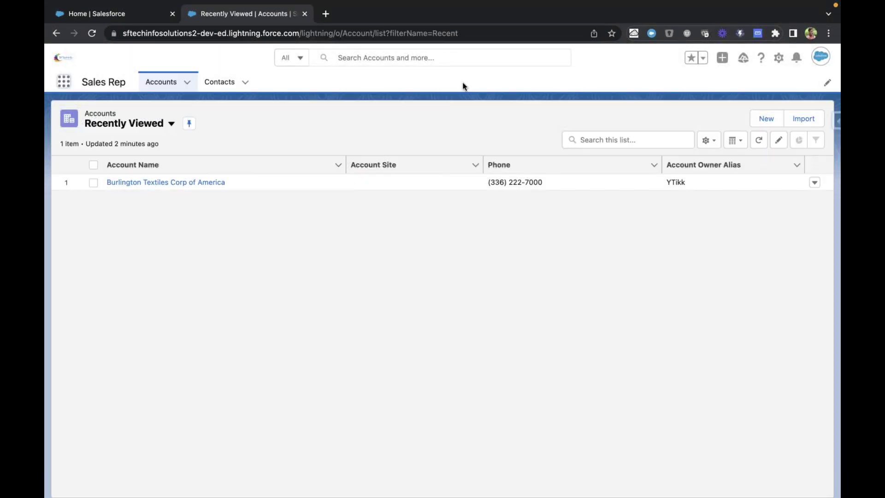
Open the standard Sales app from the full App Launcher list to view its navigation bar.
{"action": "left_click", "coordinate": [63, 81]}
{"action": "left_click", "coordinate": [64, 84]}
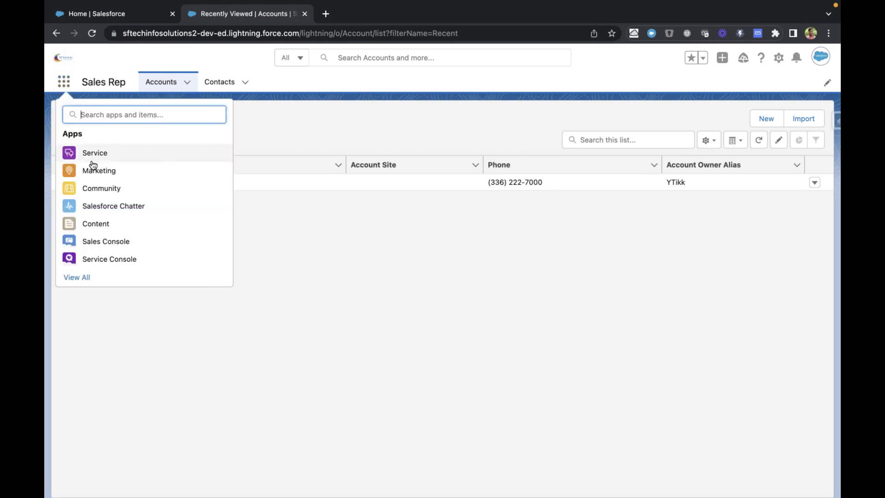
{"action": "left_click", "coordinate": [84, 277]}
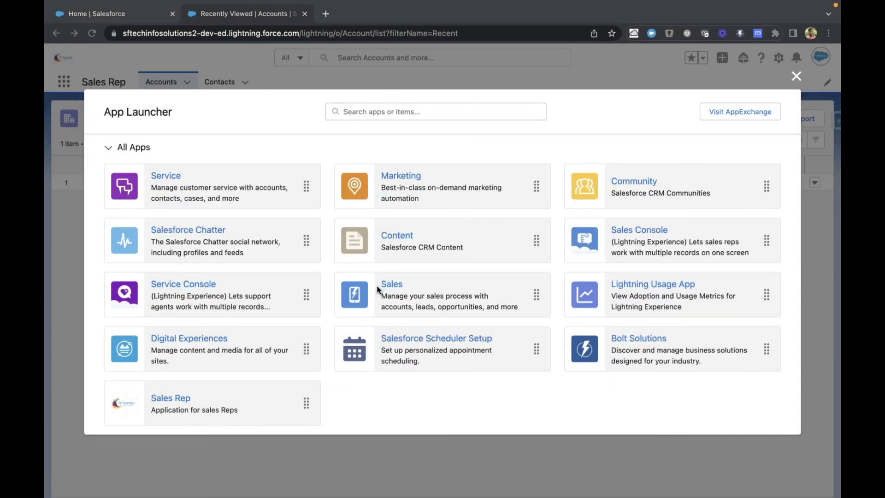
{"action": "left_click", "coordinate": [390, 288]}
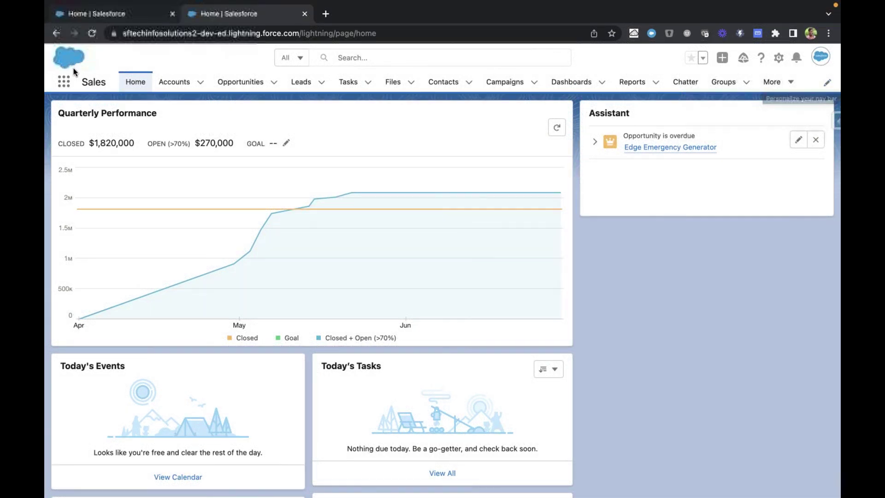
Switch back to the Sales Rep app from the full App Launcher list.
{"action": "left_click", "coordinate": [65, 84]}
{"action": "key", "text": "super+Tab"}
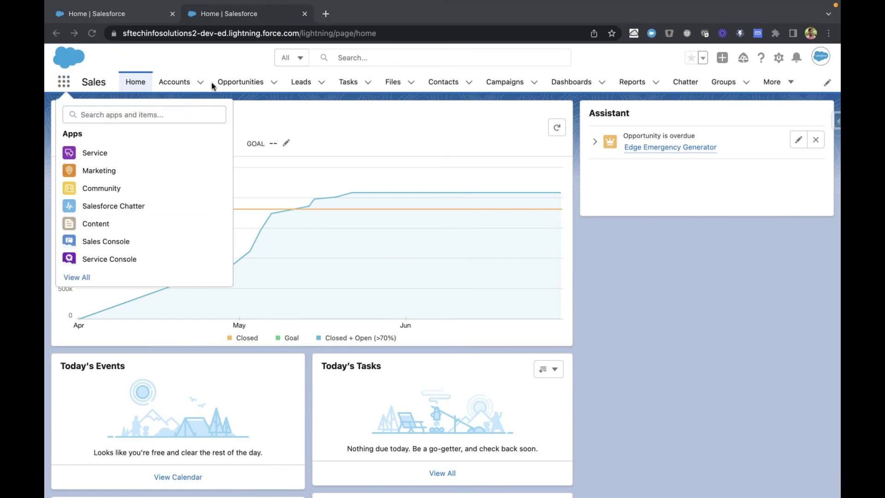
{"action": "left_click", "coordinate": [79, 275]}
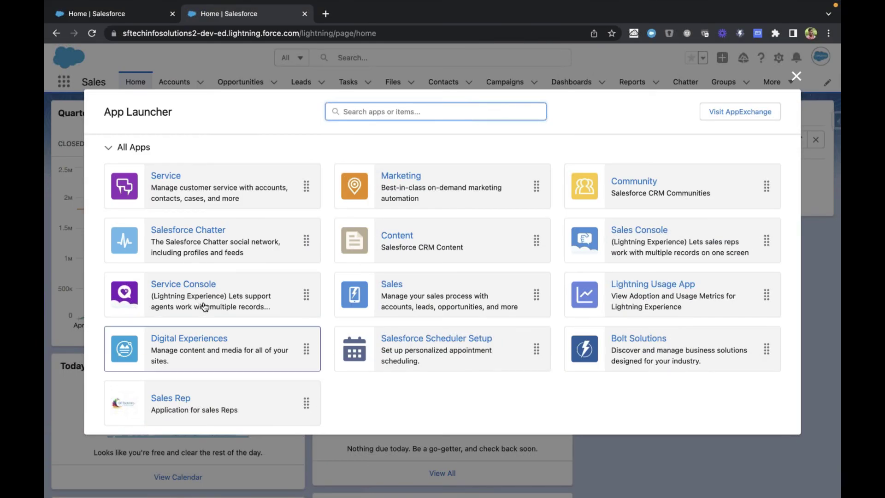
{"action": "left_click", "coordinate": [171, 402]}
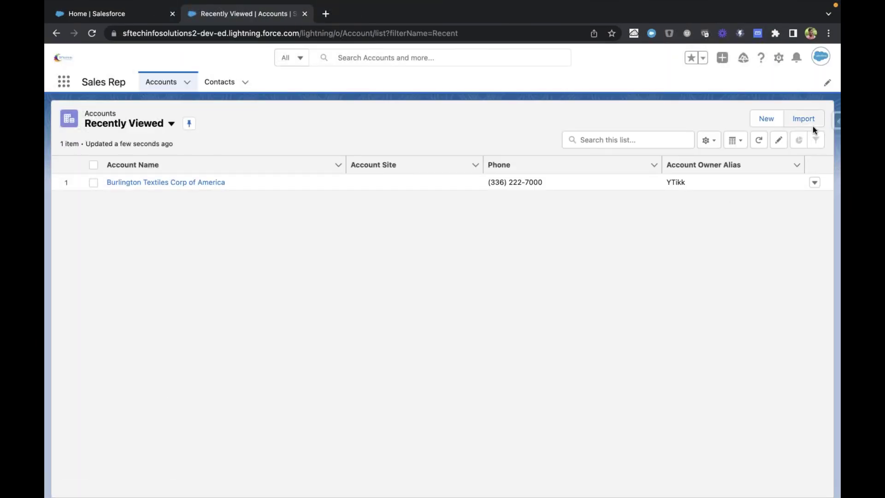
Move Contacts above Accounts in the Sales Rep app's personal navigation items, save, and recheck the navigation items editor.
{"action": "left_click", "coordinate": [826, 84]}
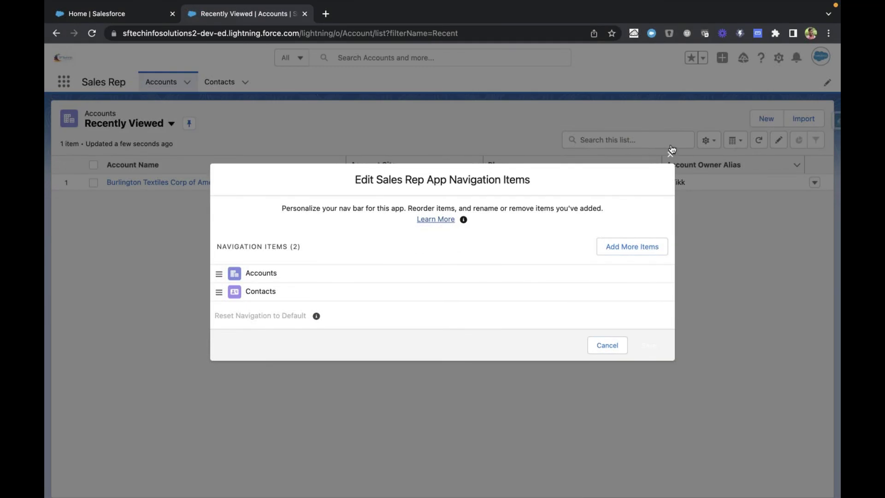
{"action": "left_click_drag", "start_coordinate": [219, 291], "coordinate": [220, 247]}
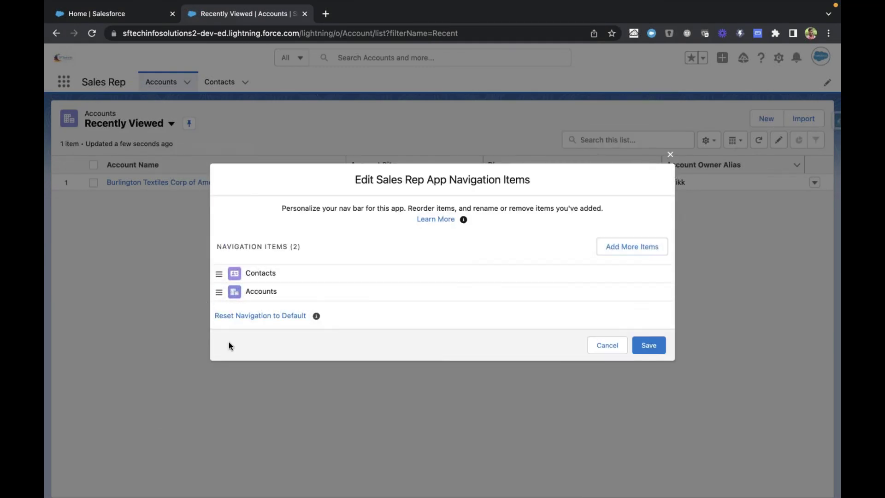
{"action": "left_click", "coordinate": [642, 346]}
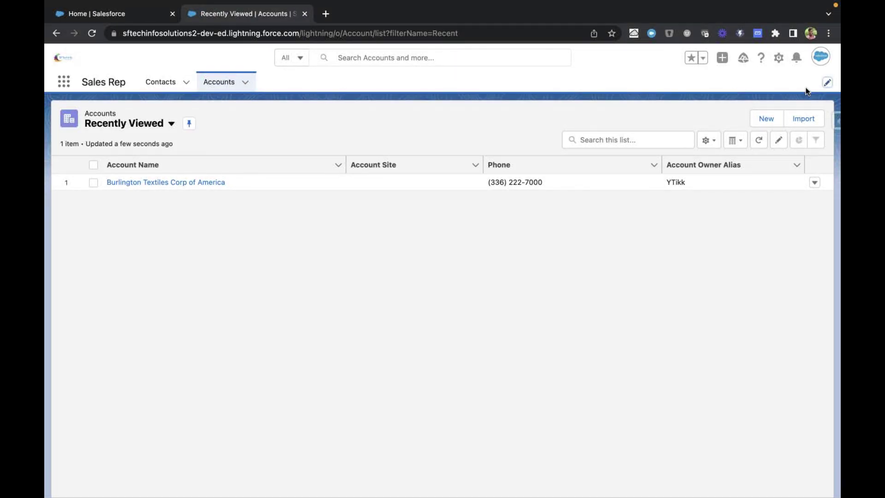
{"action": "left_click", "coordinate": [828, 83]}
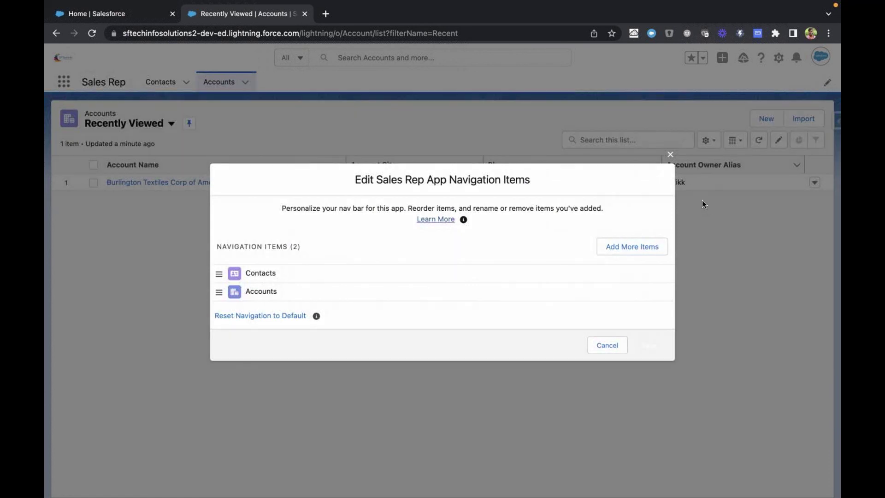
{"action": "left_click", "coordinate": [670, 154]}
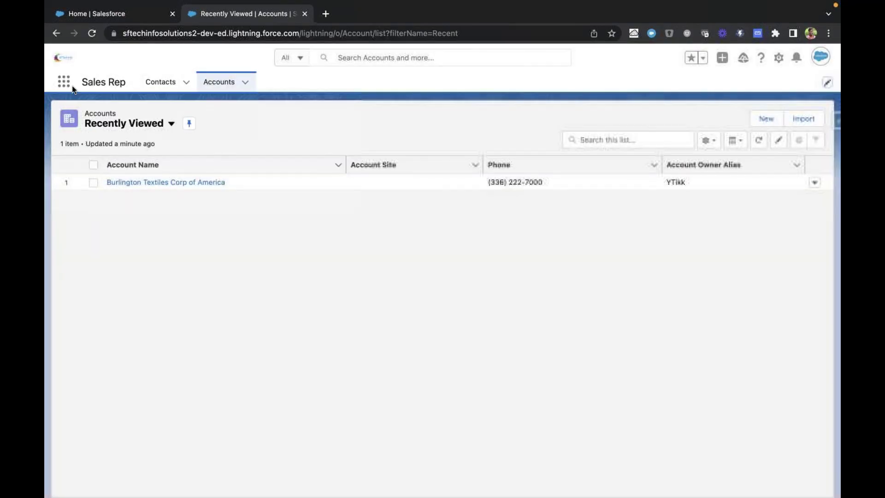
Glance at the other Salesforce browser tab, and switch from the Sales Rep app to the Service app.
{"action": "left_click", "coordinate": [122, 15]}
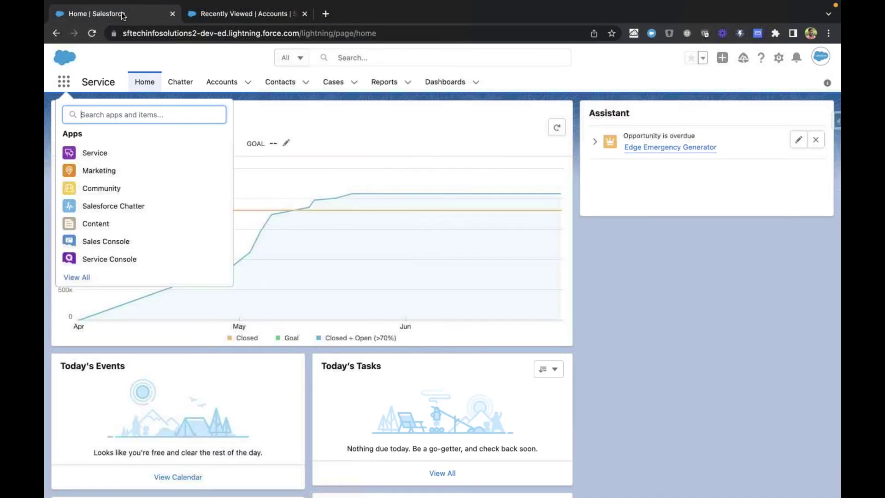
{"action": "left_click", "coordinate": [209, 16]}
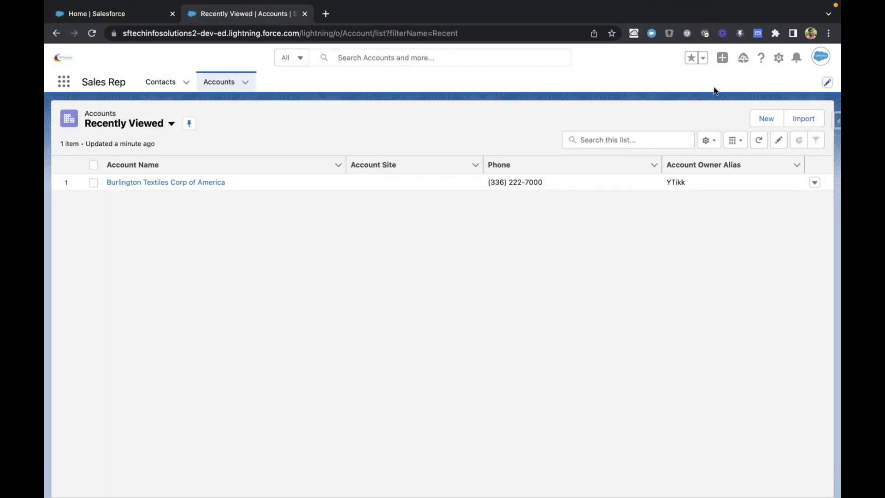
{"action": "left_click", "coordinate": [63, 83]}
{"action": "left_click", "coordinate": [94, 154]}
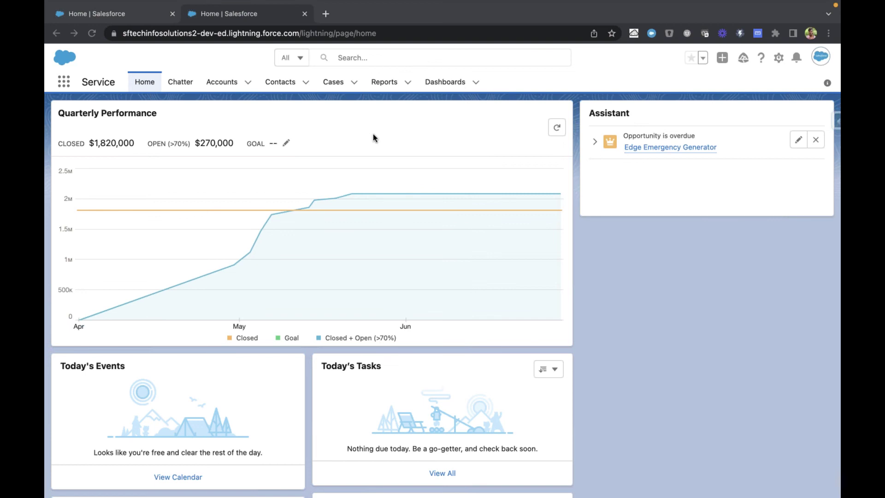
Open Setup and find the App Manager page using the quick search term "app m".
{"action": "mouse_move", "coordinate": [827, 86]}
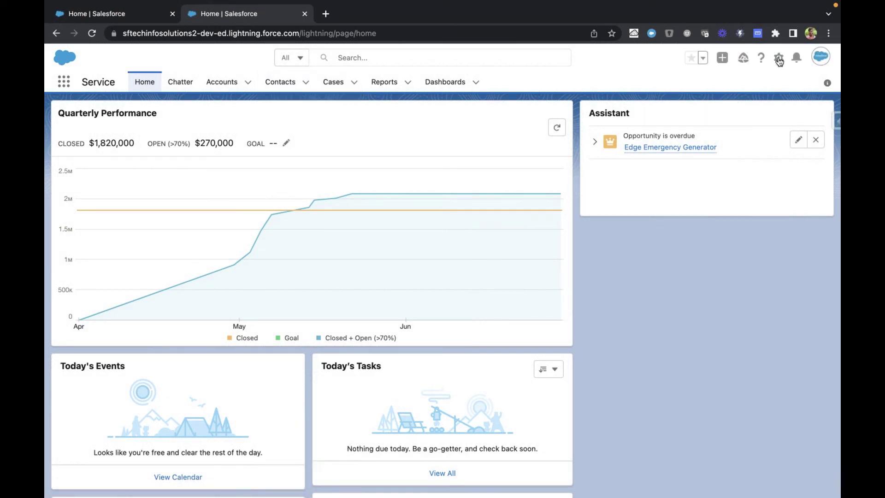
{"action": "left_click", "coordinate": [778, 61]}
{"action": "left_click", "coordinate": [743, 98]}
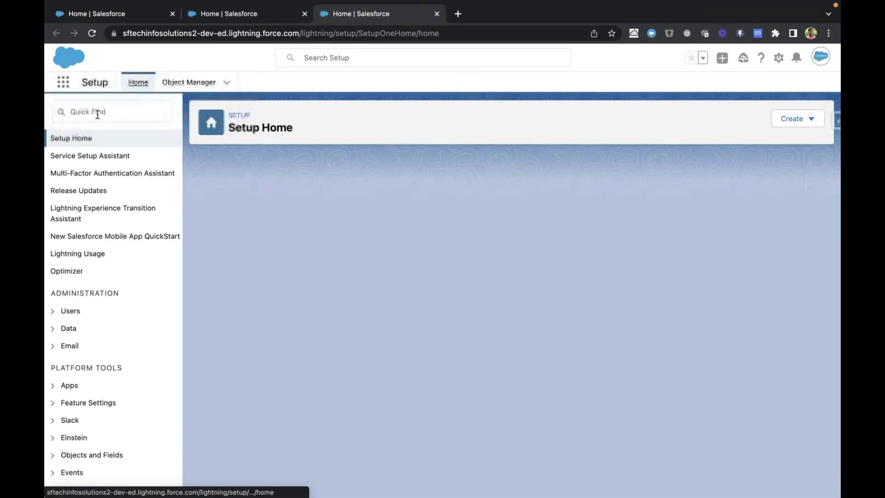
{"action": "left_click", "coordinate": [97, 114]}
{"action": "type", "text": "app "}
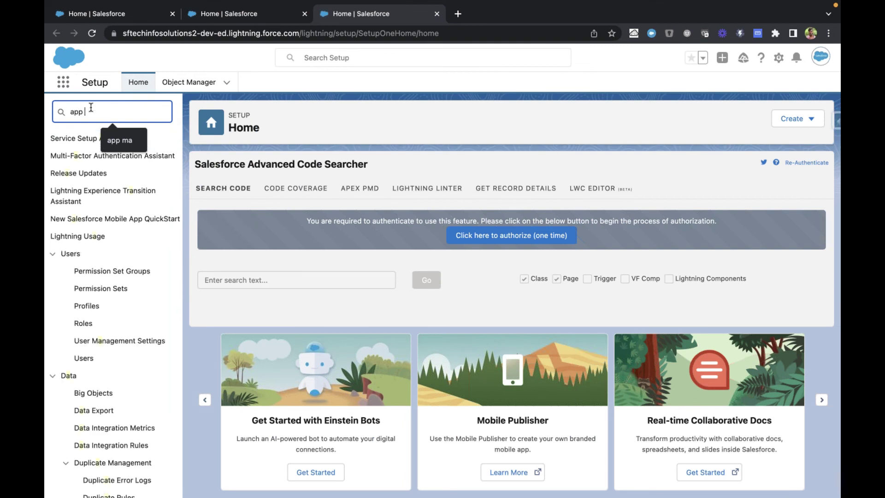
{"action": "type", "text": "m"}
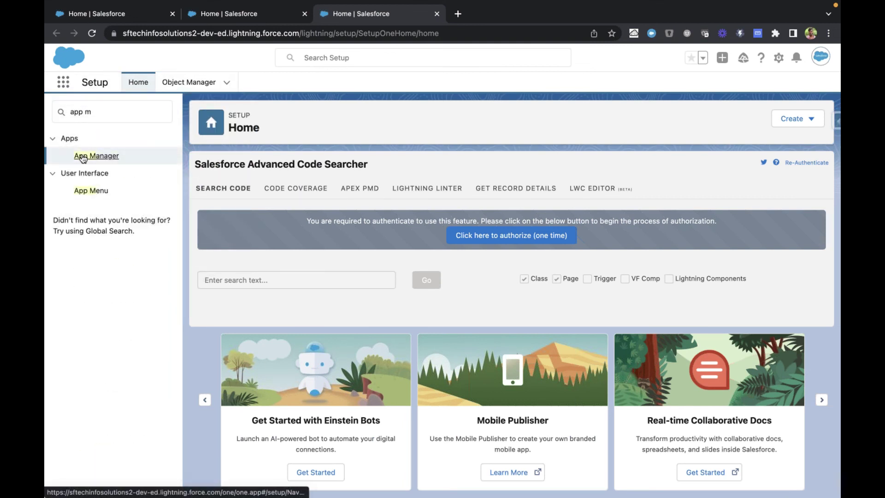
{"action": "left_click", "coordinate": [86, 157]}
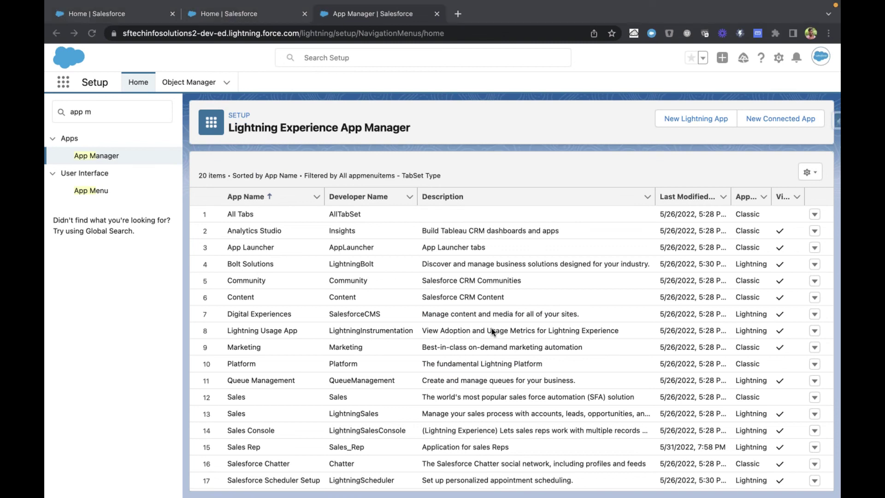
Open the custom Sales Rep app for editing from the Lightning Experience App Manager list.
{"action": "scroll", "coordinate": [491, 328], "scroll_direction": "down", "scroll_amount": 1}
{"action": "scroll", "coordinate": [491, 328], "scroll_direction": "down", "scroll_amount": 1}
{"action": "scroll", "coordinate": [491, 328], "scroll_direction": "up", "scroll_amount": 2}
{"action": "left_click", "coordinate": [814, 447]}
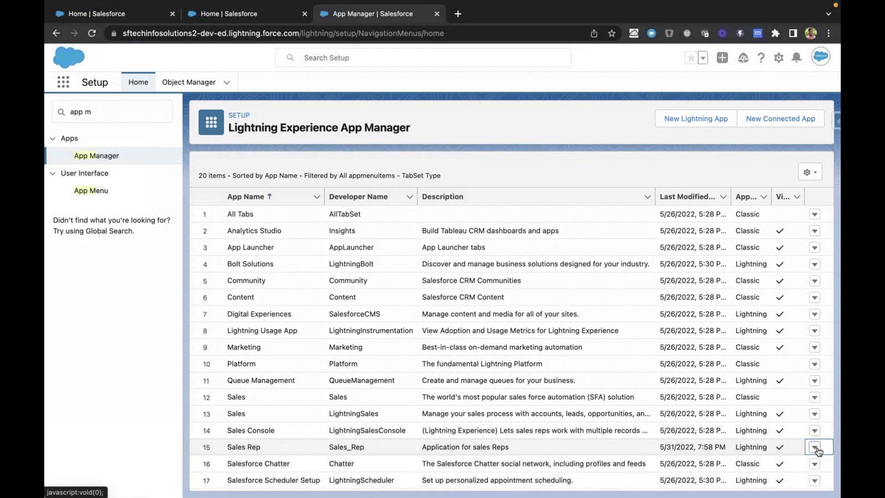
{"action": "left_click", "coordinate": [814, 448]}
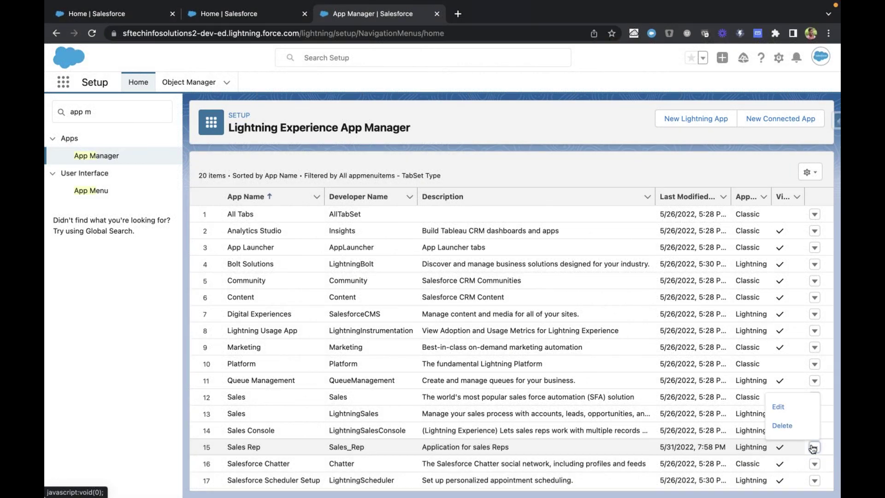
{"action": "left_click", "coordinate": [776, 406]}
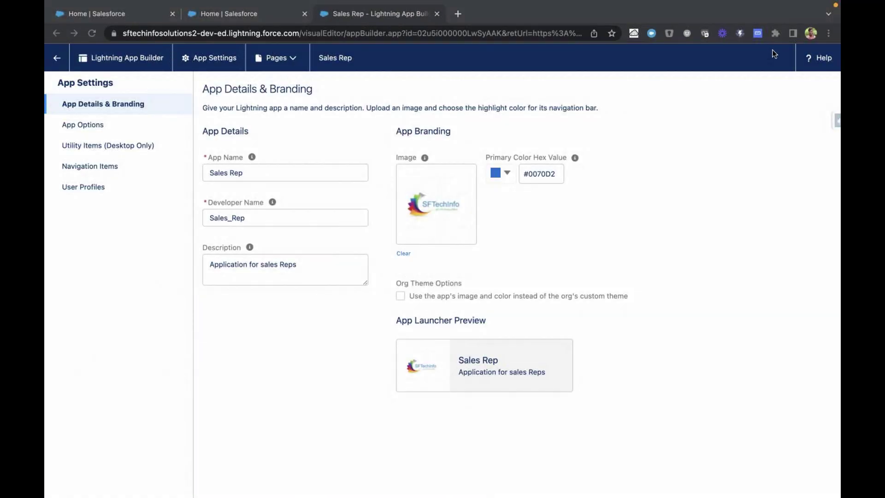
In the Sales Rep app's options, disable end user personalization of nav items in this app and save the change.
{"action": "left_click", "coordinate": [107, 306]}
{"action": "left_click", "coordinate": [88, 135]}
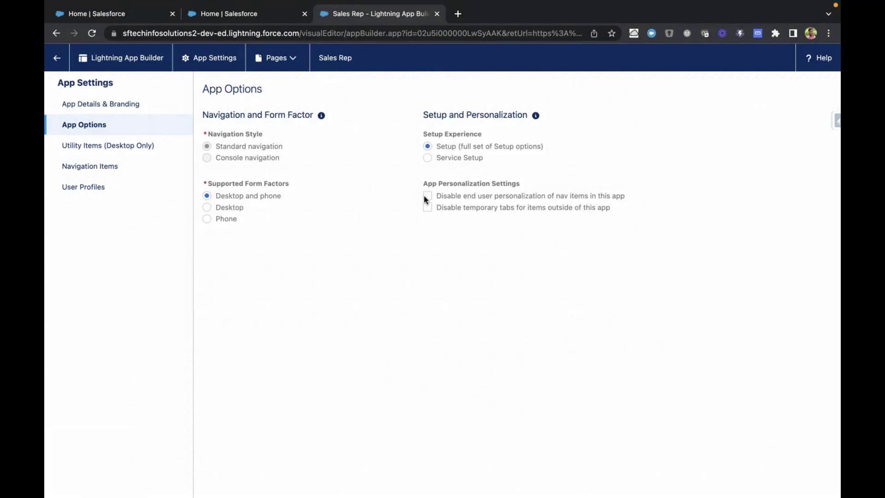
{"action": "left_click", "coordinate": [426, 197]}
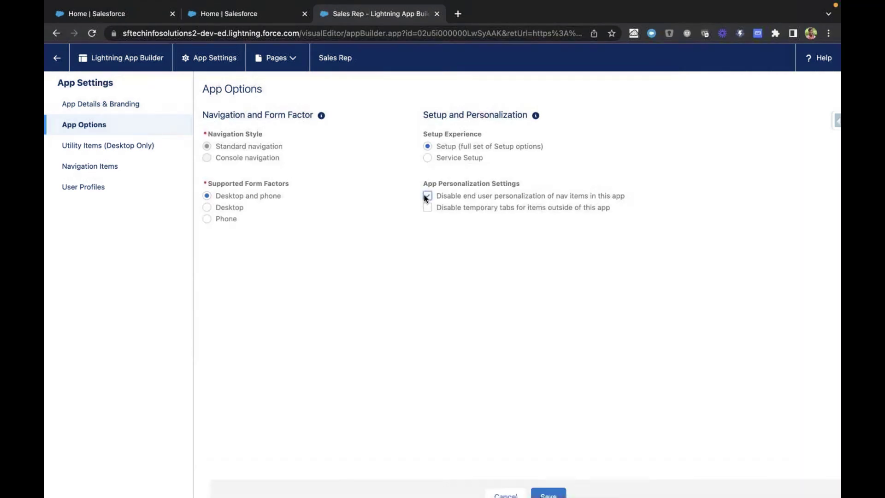
{"action": "left_click", "coordinate": [766, 52]}
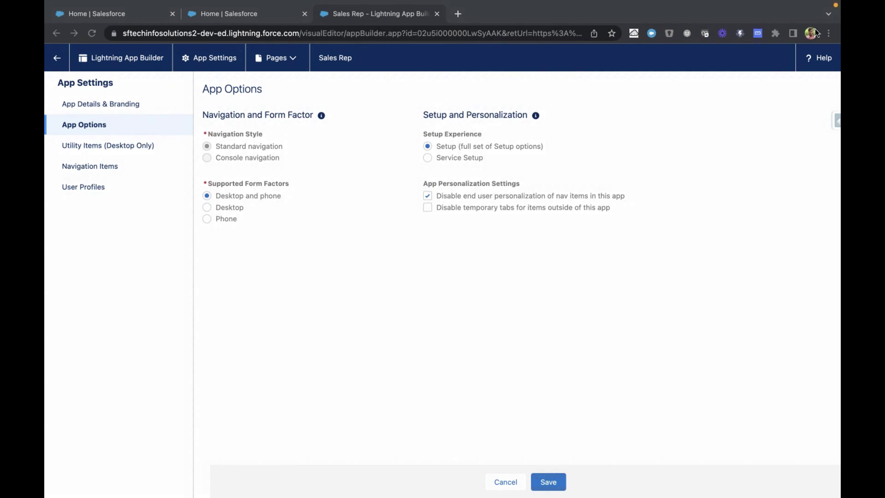
{"action": "left_click", "coordinate": [584, 251]}
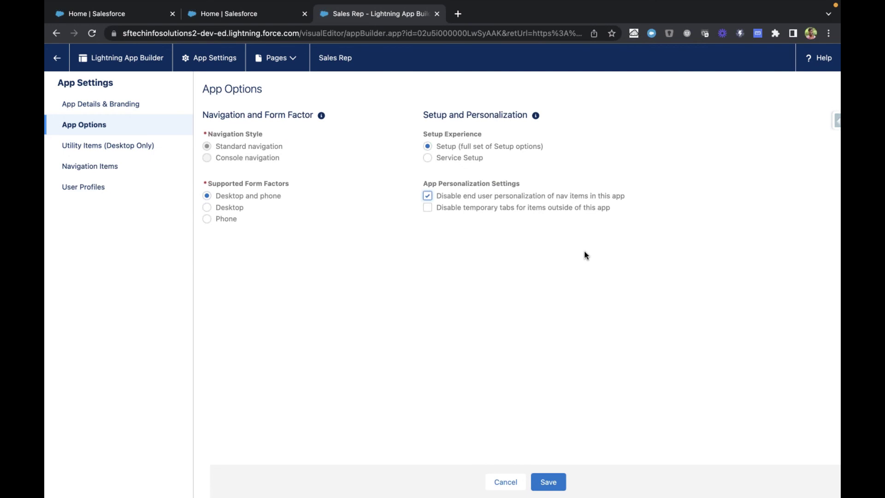
{"action": "left_click", "coordinate": [548, 479]}
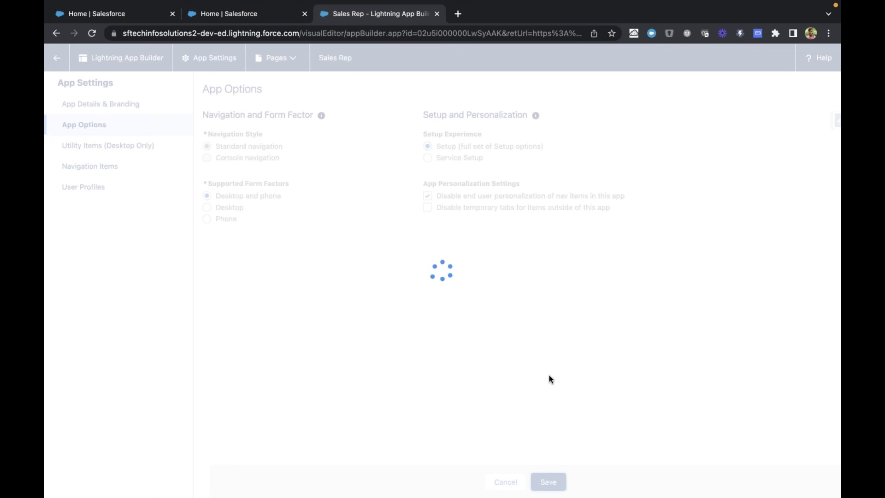
Return to the Service app's browser tab, search the App Launcher for "sales", and open Sales Rep to check its navigation bar for personalization controls.
{"action": "key", "text": "ctrl+shift+Tab"}
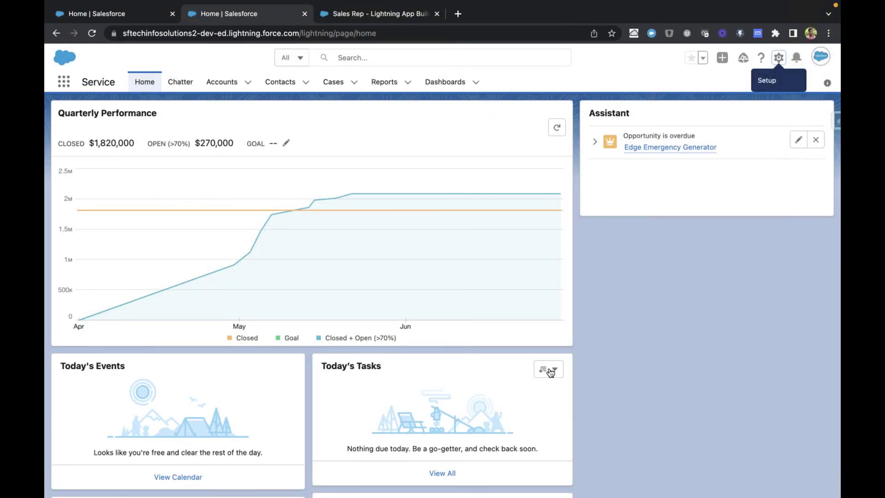
{"action": "key", "text": "ctrl+shift+Tab"}
{"action": "key", "text": "ctrl+Tab"}
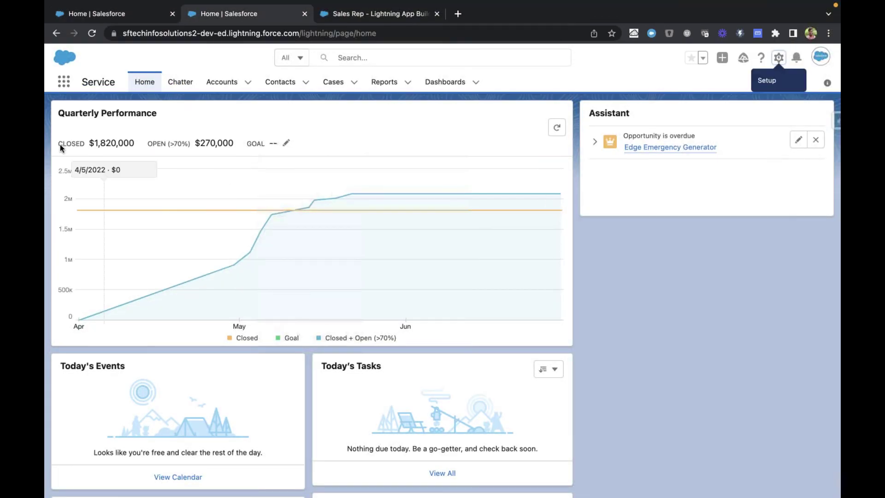
{"action": "left_click", "coordinate": [63, 82]}
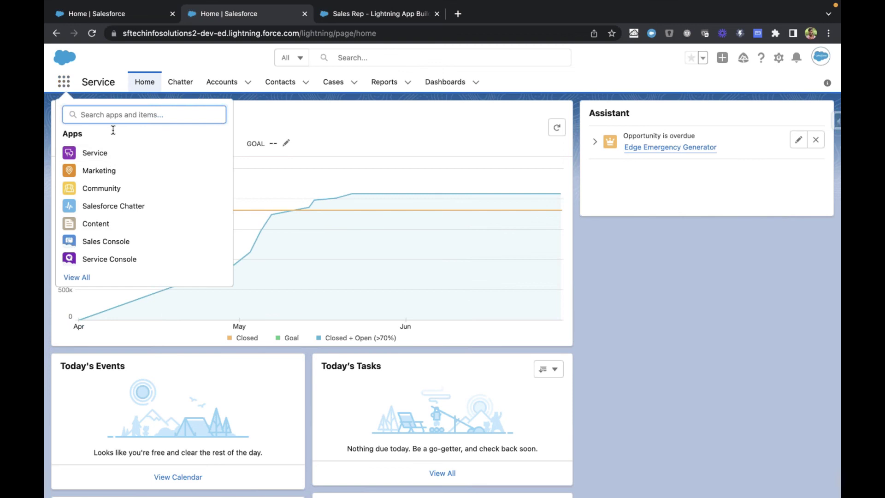
{"action": "type", "text": "sales"}
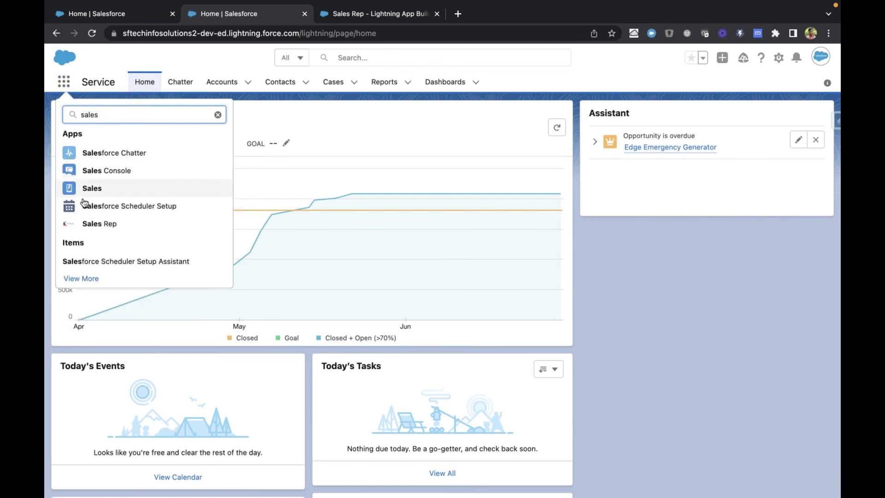
{"action": "left_click", "coordinate": [89, 224]}
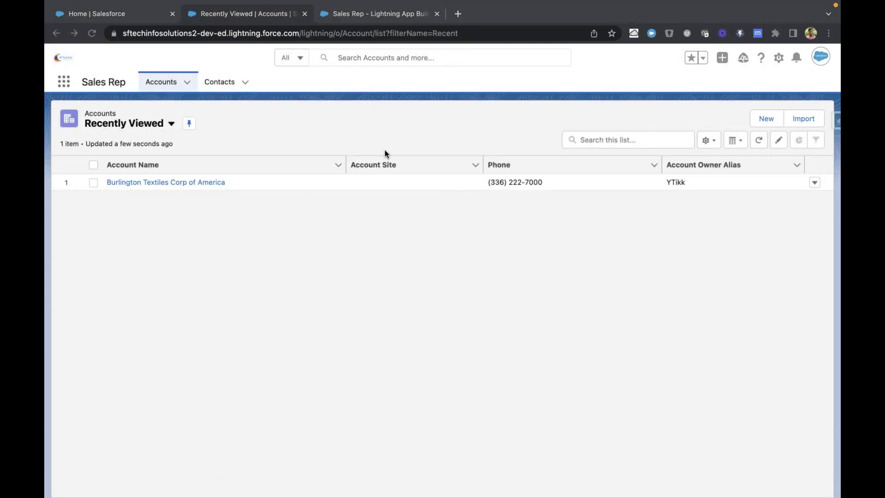
{"action": "left_click", "coordinate": [820, 85]}
{"action": "left_click", "coordinate": [409, 85]}
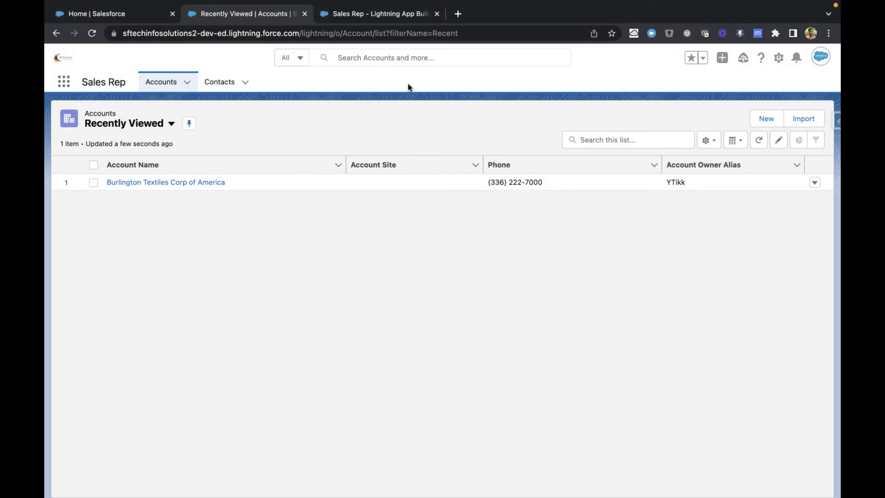